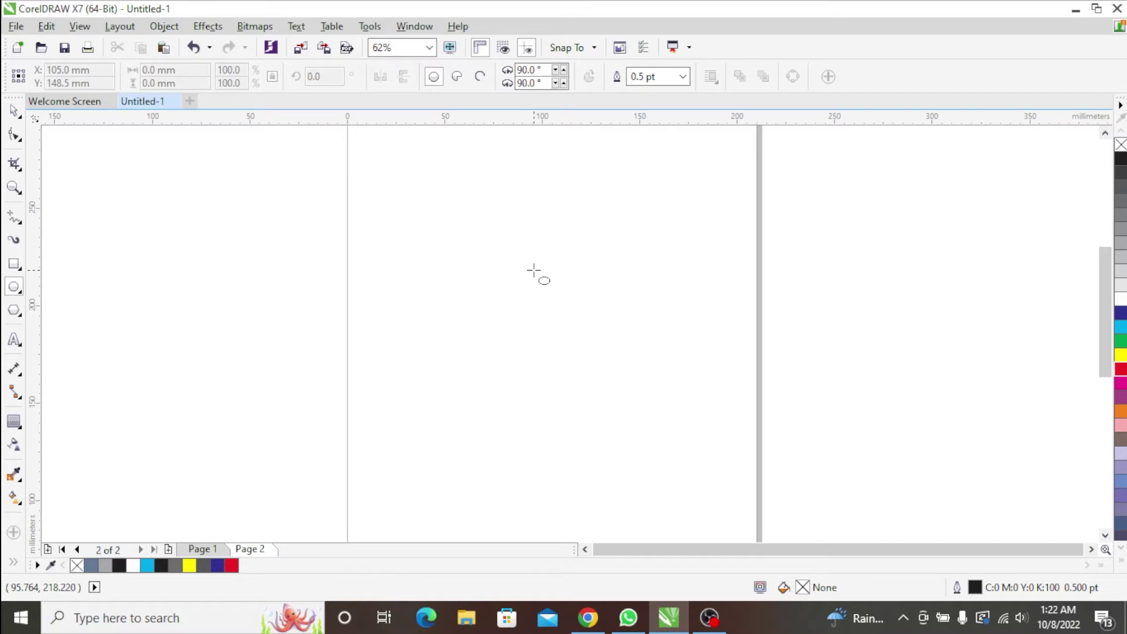
Draw a circle about 101.6 mm in diameter and centre it on the page.
left_click_drag(533, 271, 632, 355)
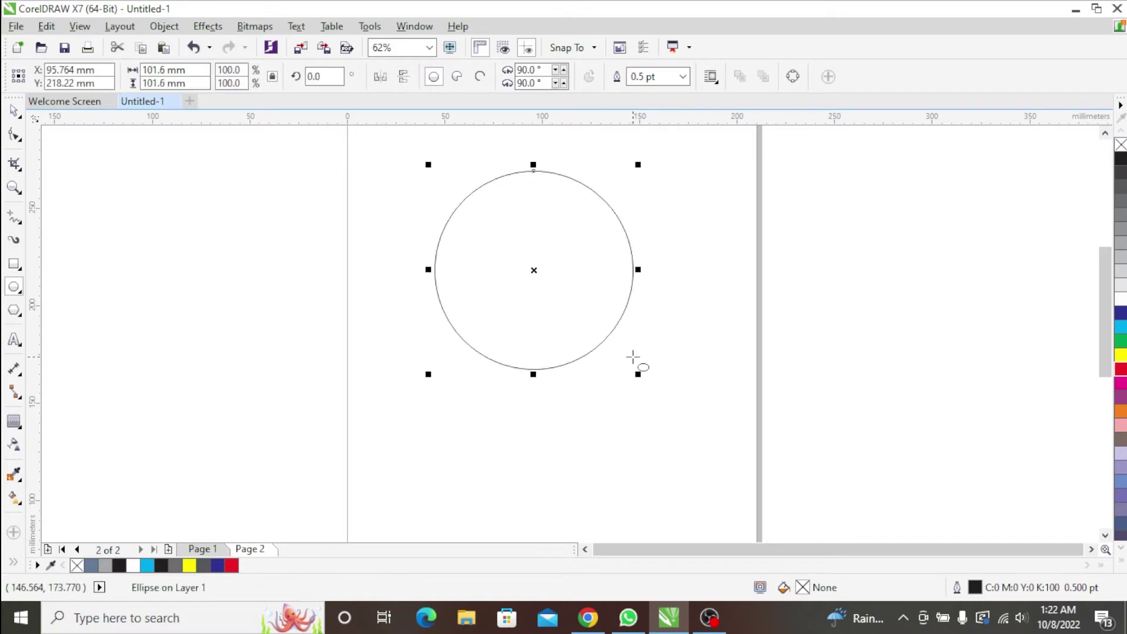
key("p")
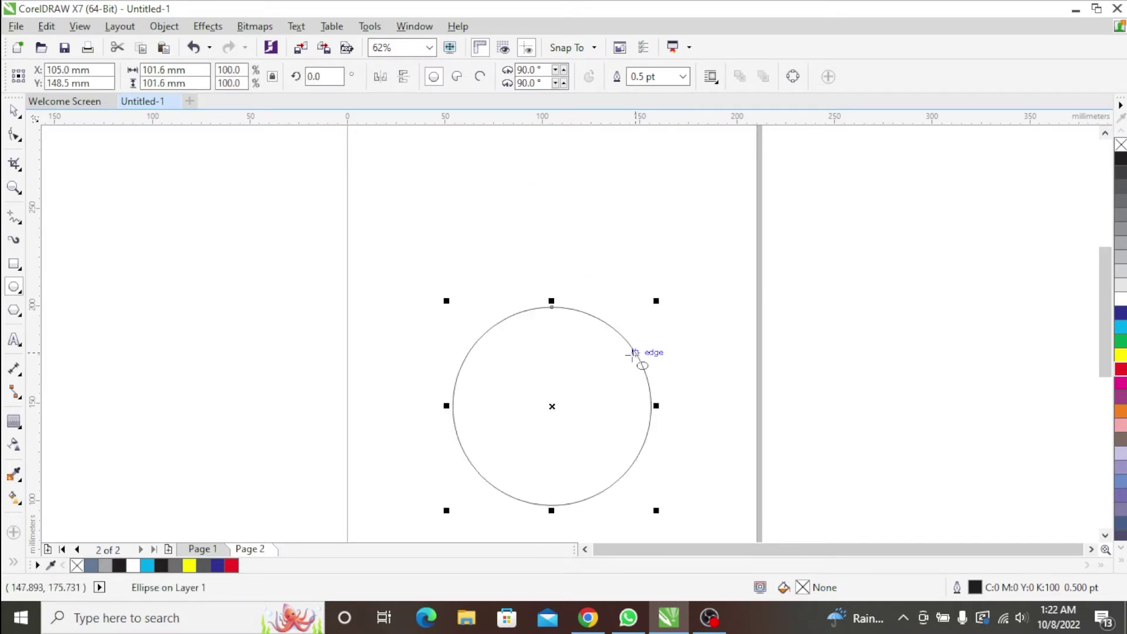
Draw a vertical straight line about 155 mm long through the circle and align the two objects on their centres.
left_click(15, 219)
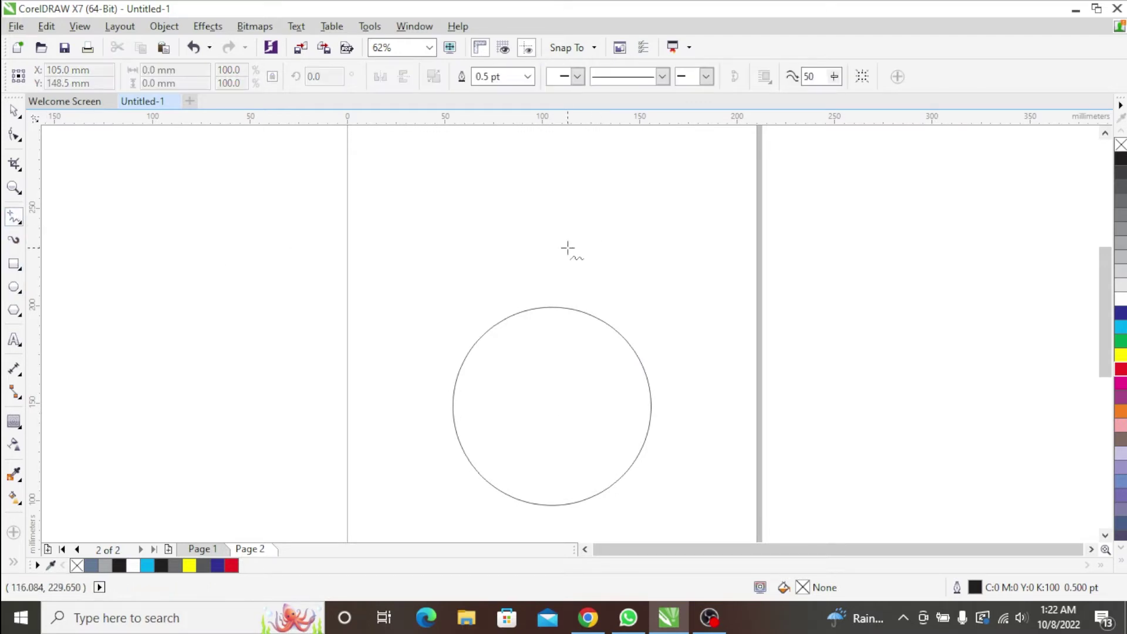
left_click(544, 246)
scroll(572, 502, "down", 2)
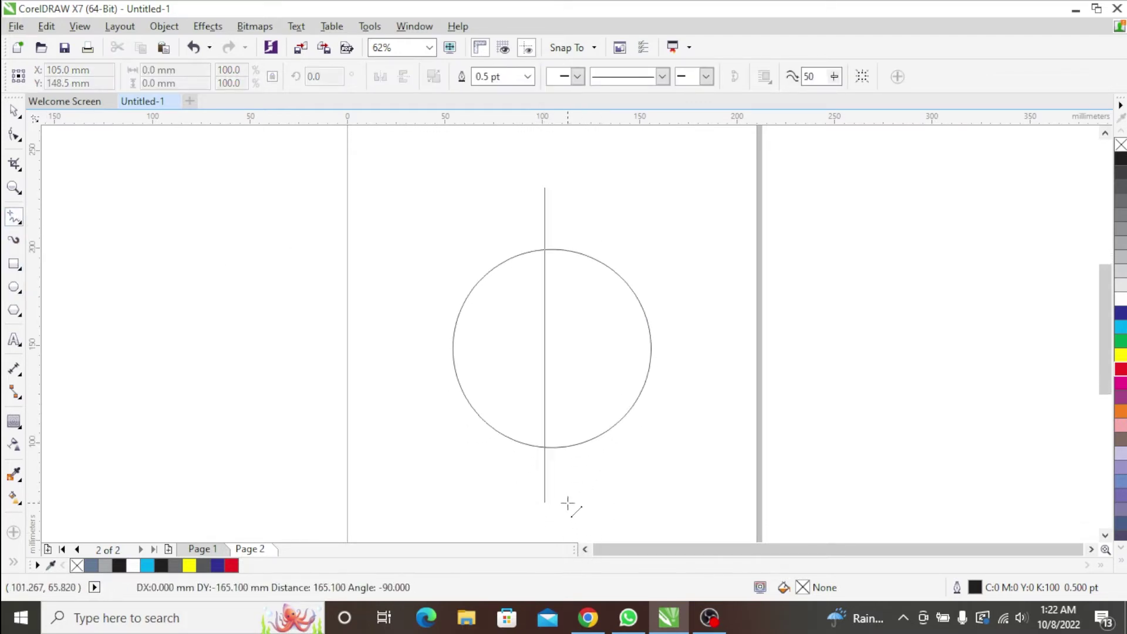
left_click(579, 493)
key("space")
left_click(591, 253, "shift")
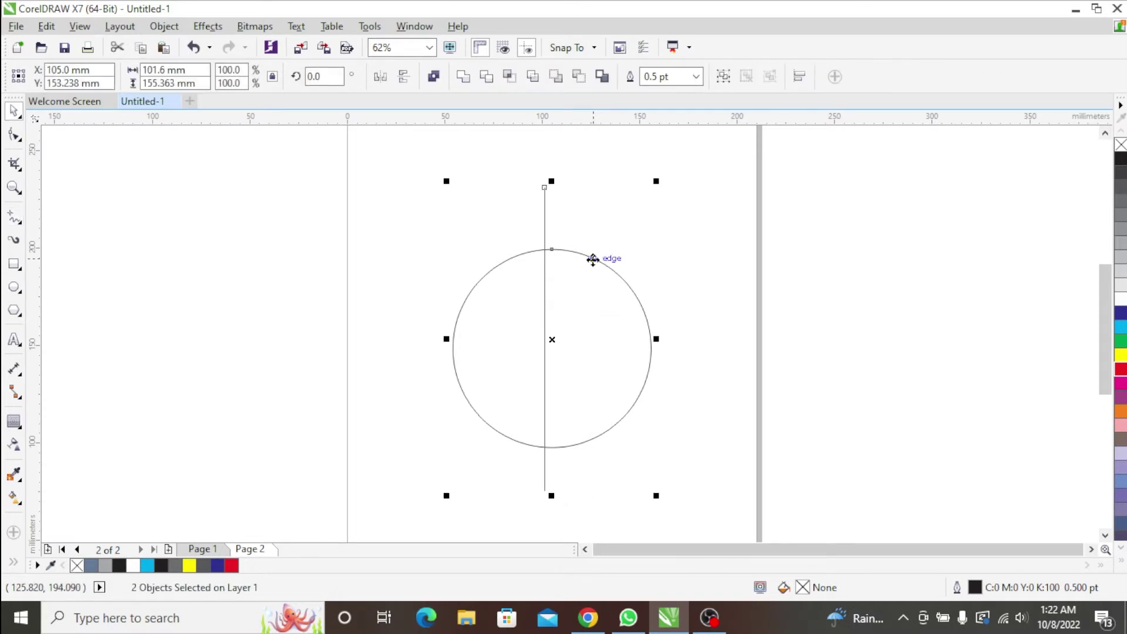
key("c")
key("e")
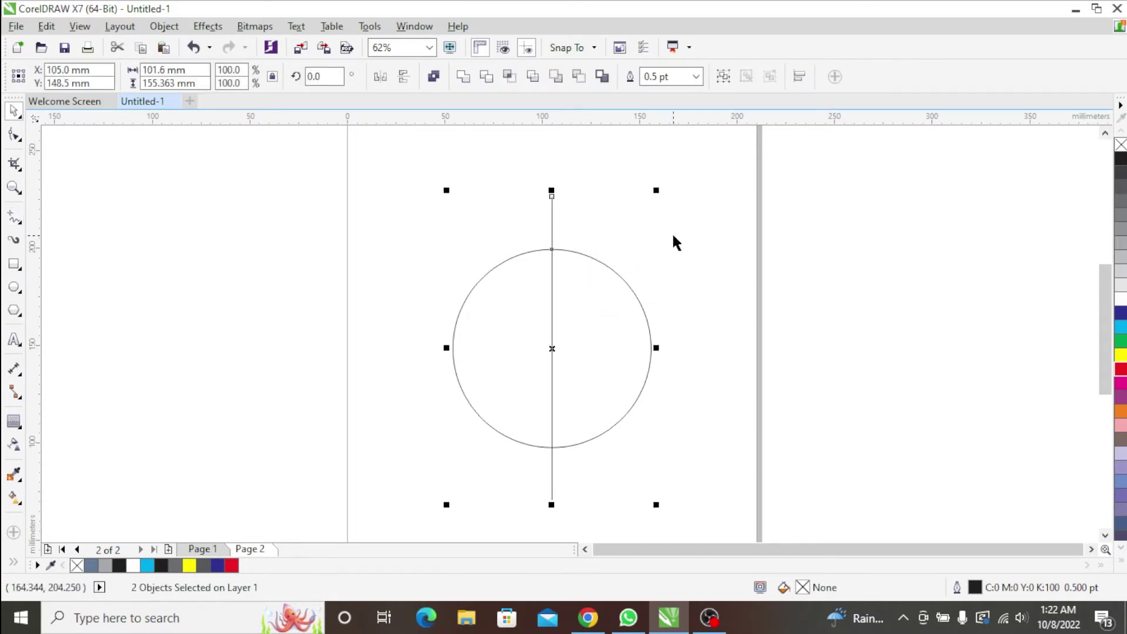
key("Escape")
Create two rotated copies of the vertical line about its centre at 60° intervals, making six equal sectors.
left_click(552, 211)
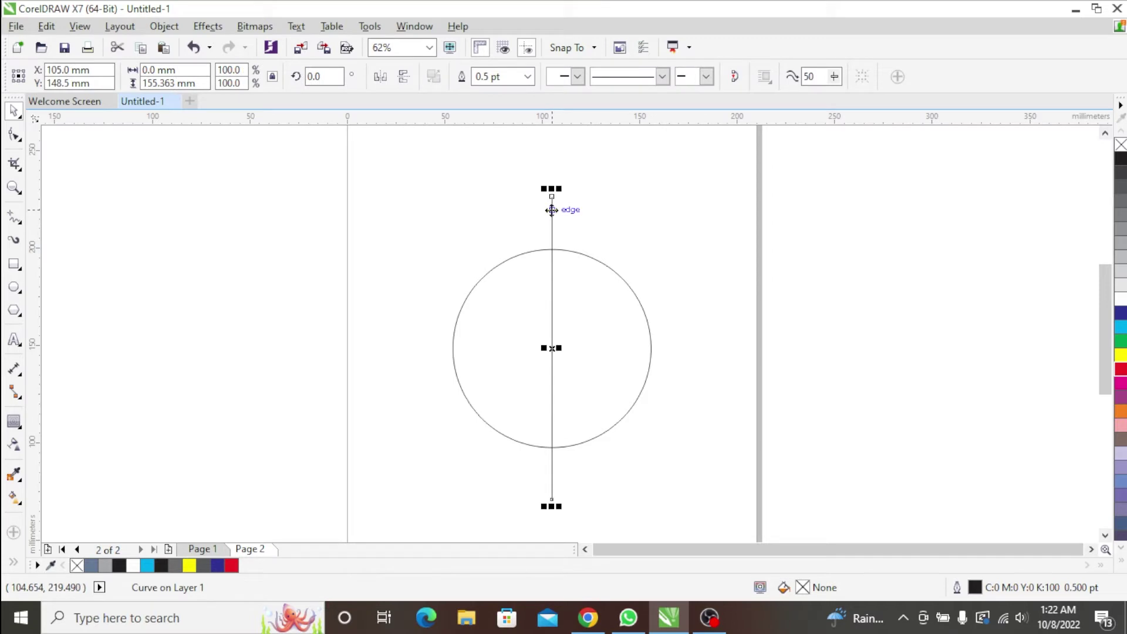
left_click(552, 210)
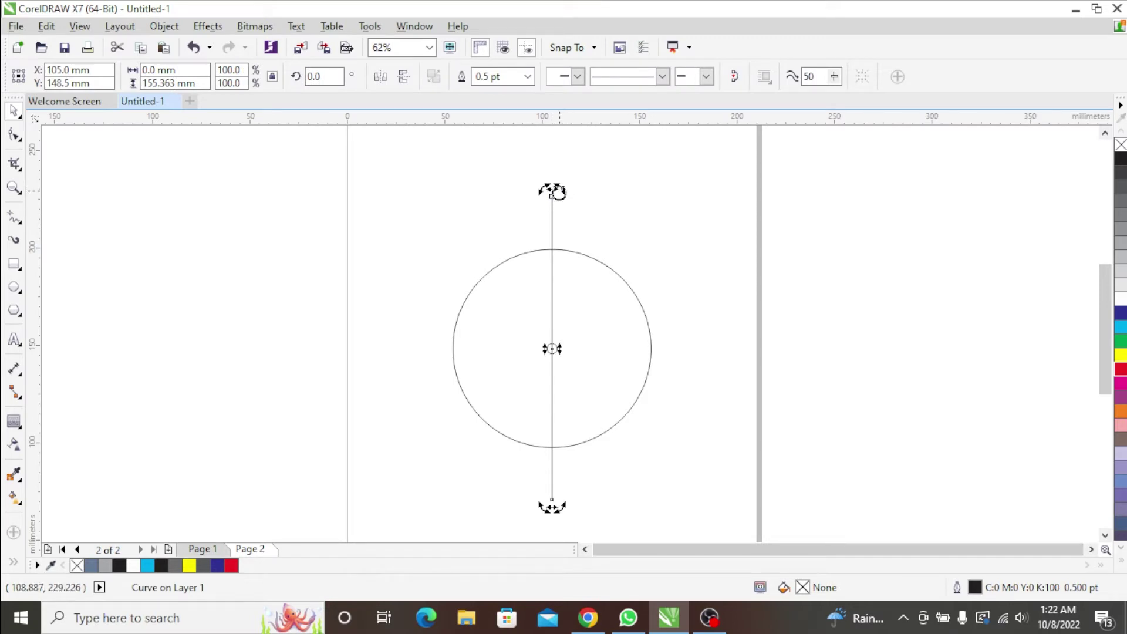
left_click_drag(556, 192, 753, 273)
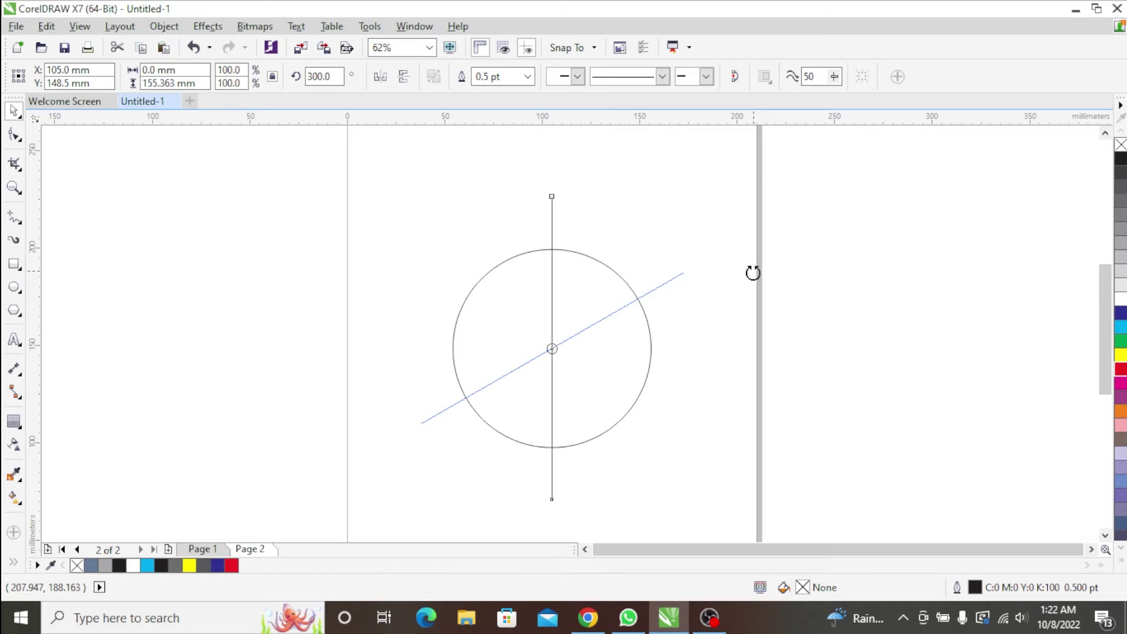
left_click_drag(752, 273, 752, 267)
key("ctrl+r")
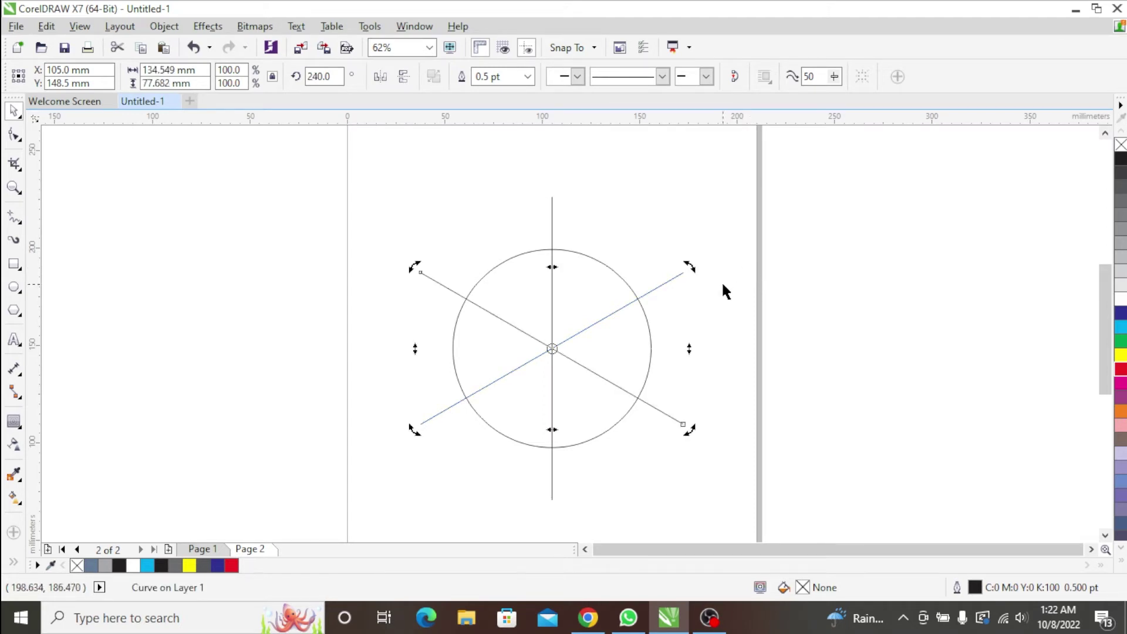
left_click(667, 301)
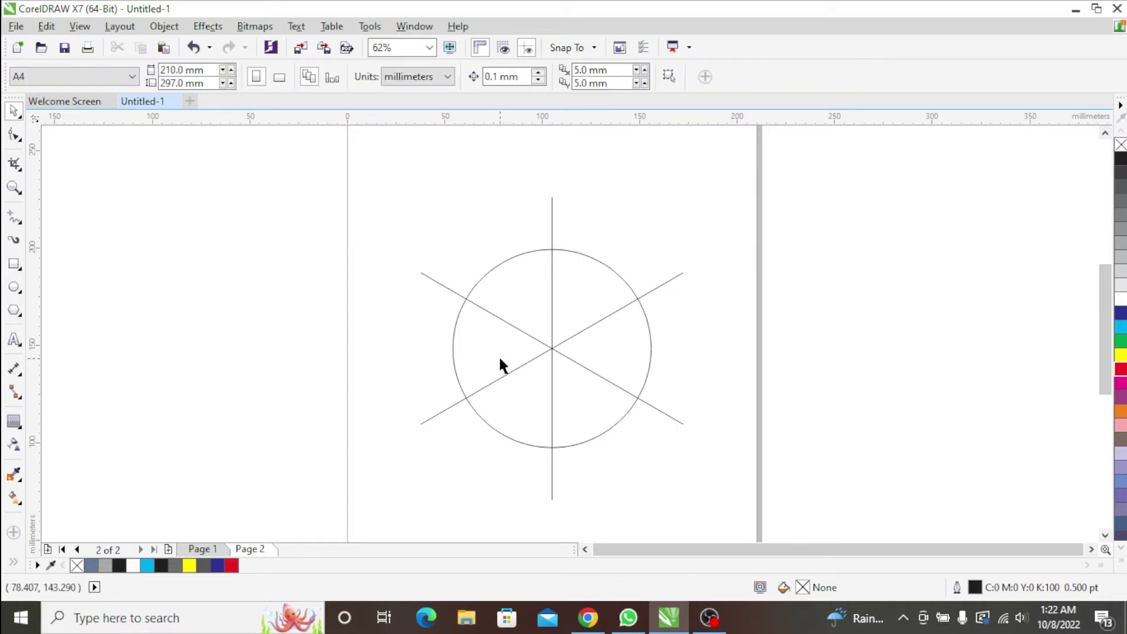
Duplicate the circle in place and resize the copy to one third of its width, 33.867 mm, keeping it concentric.
left_click(605, 259)
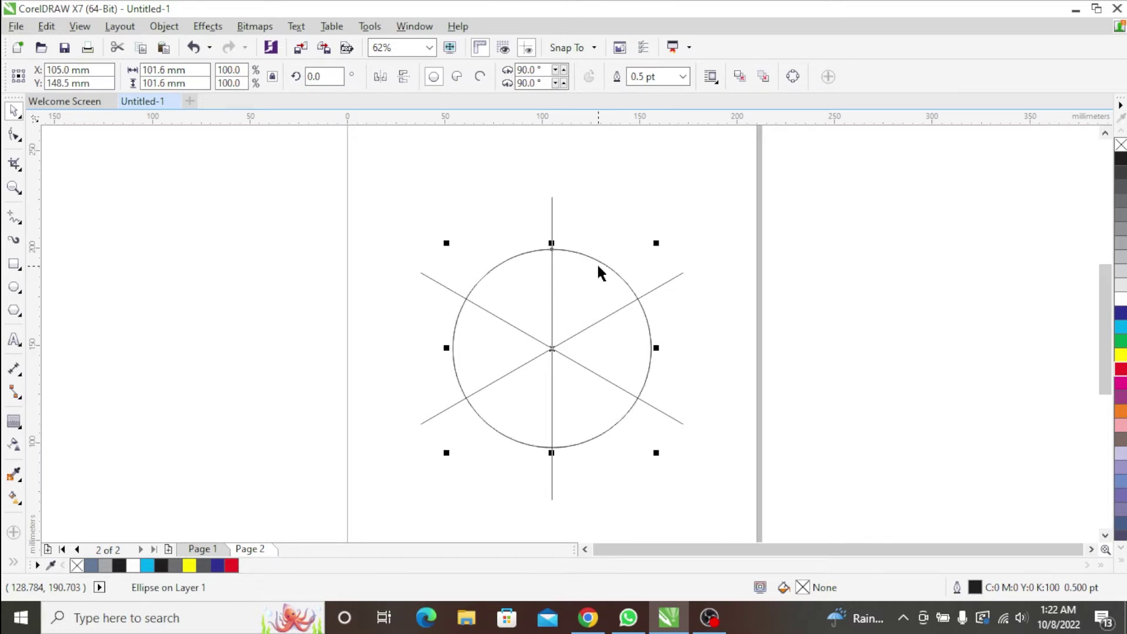
left_click_drag(602, 258, 720, 313)
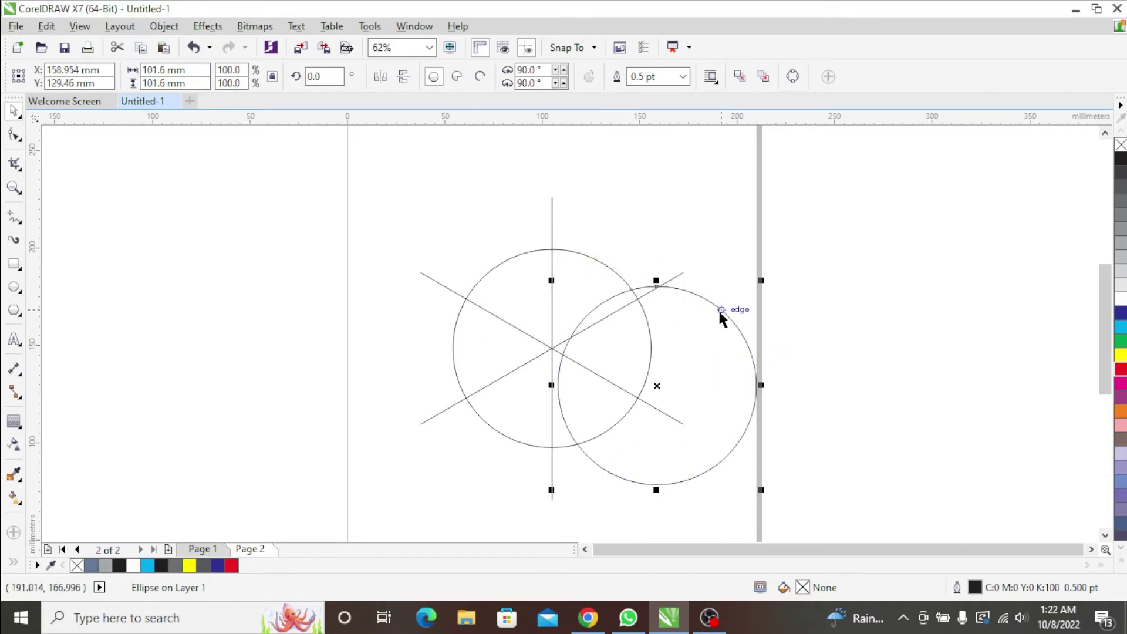
key("ctrl+z")
left_click_drag(201, 70, 86, 95)
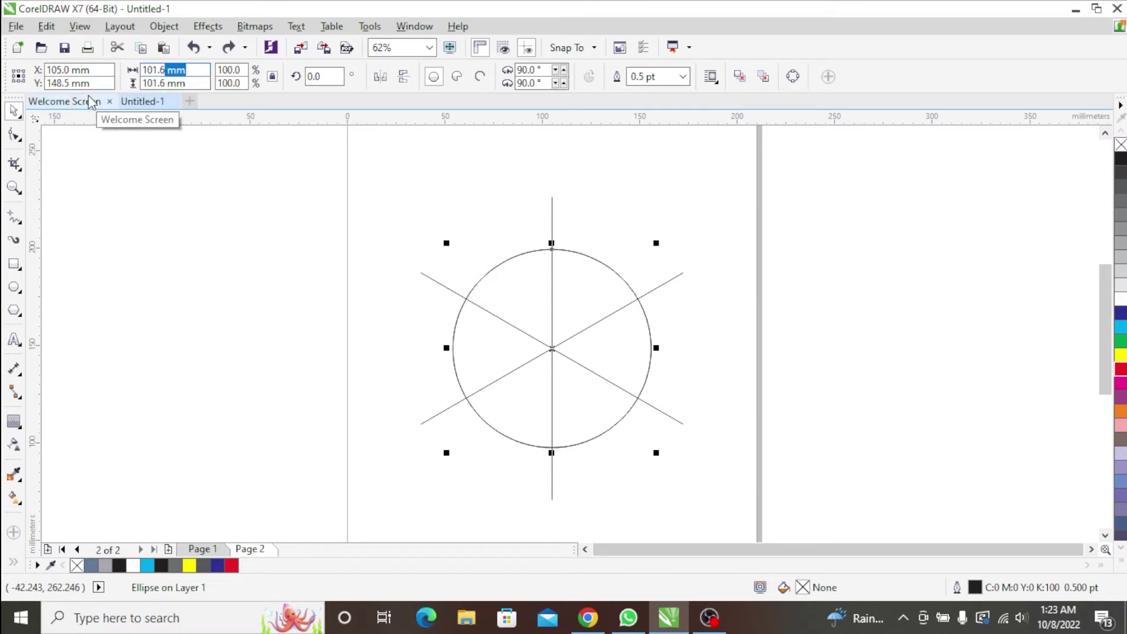
type("/3")
key("Return")
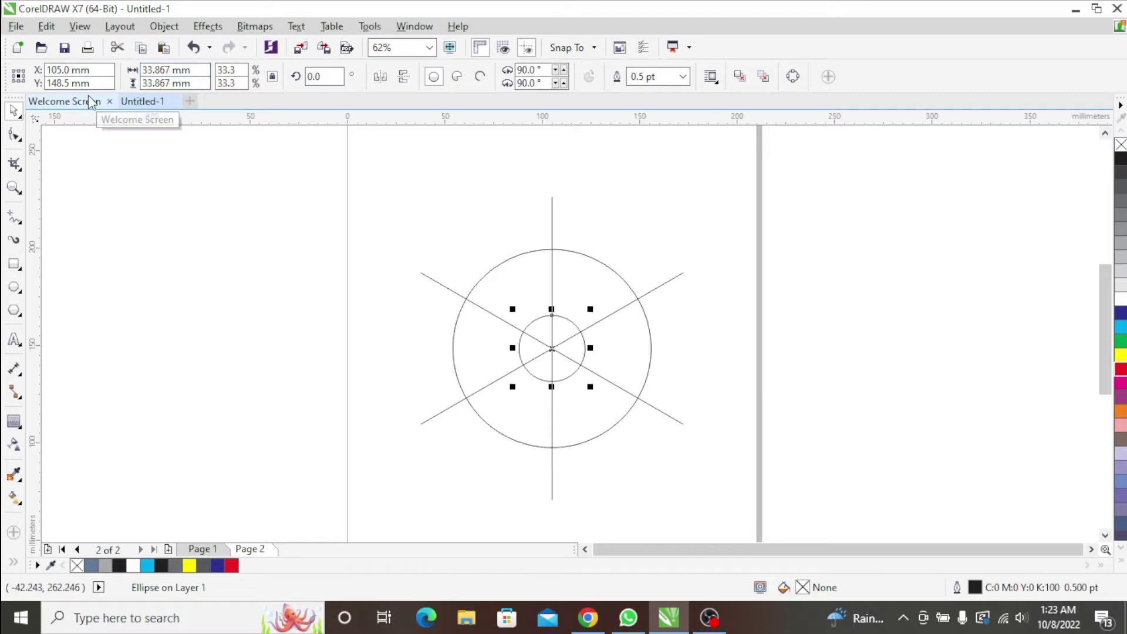
scroll(619, 289, "up", 2)
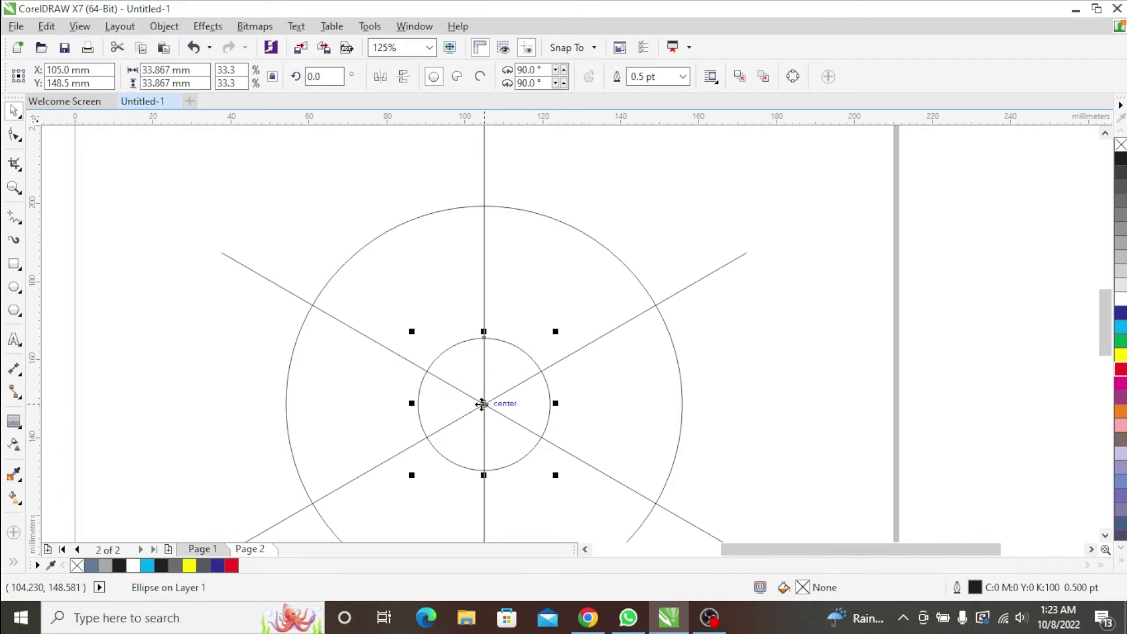
left_click_drag(487, 404, 486, 379)
left_click(516, 208, "shift")
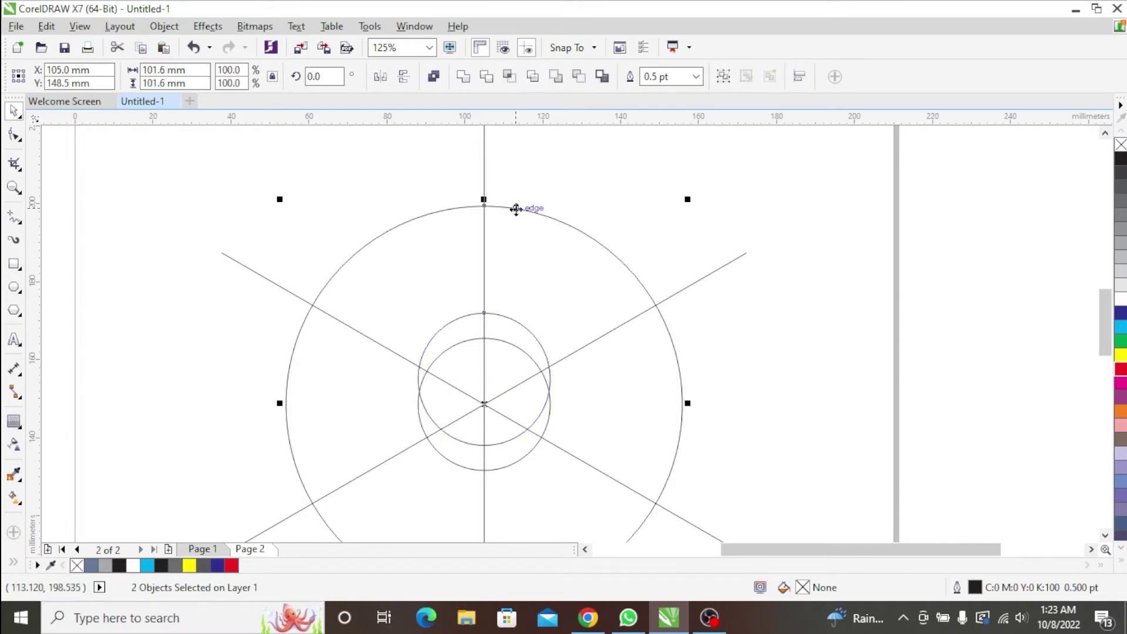
key("t")
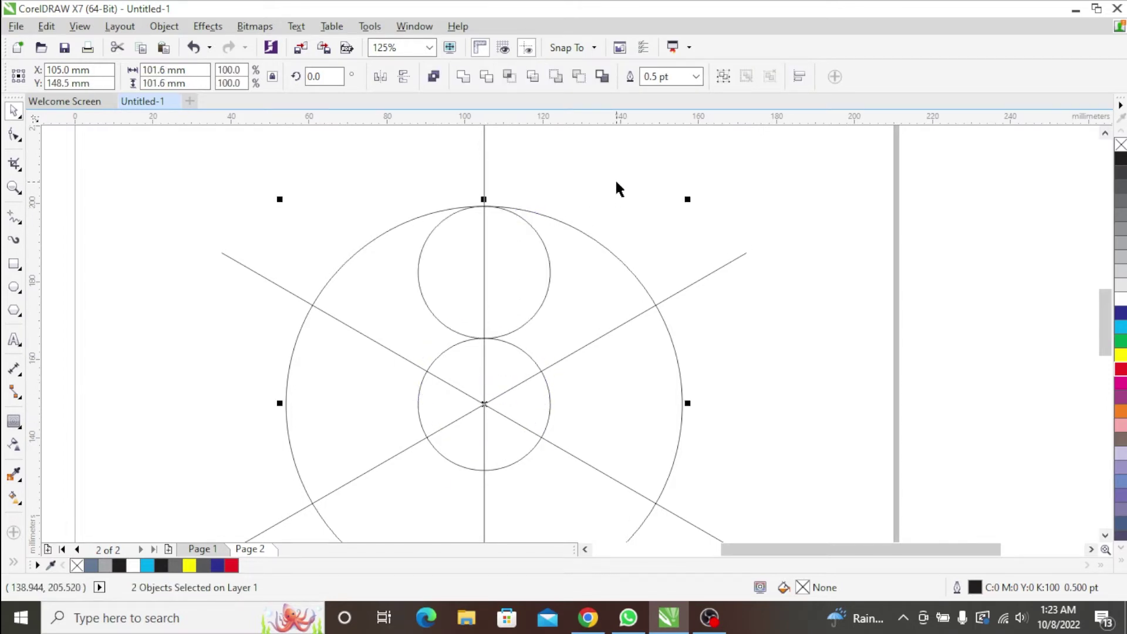
left_click(615, 178)
key("ctrl+z")
key("ctrl+z")
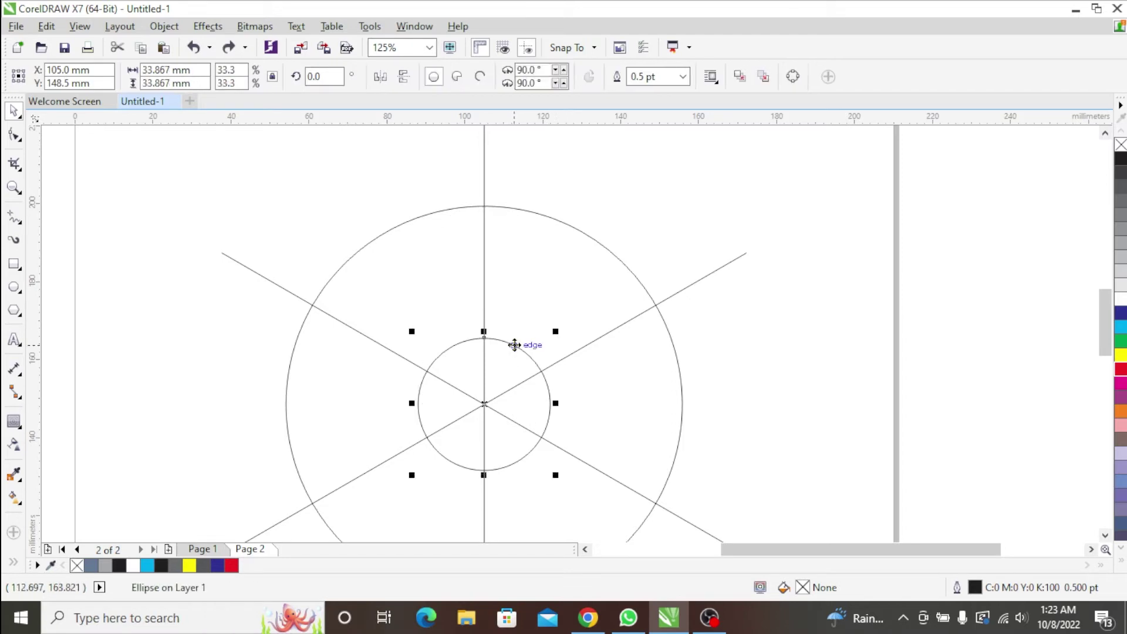
left_click_drag(514, 344, 561, 360)
key("ctrl+z")
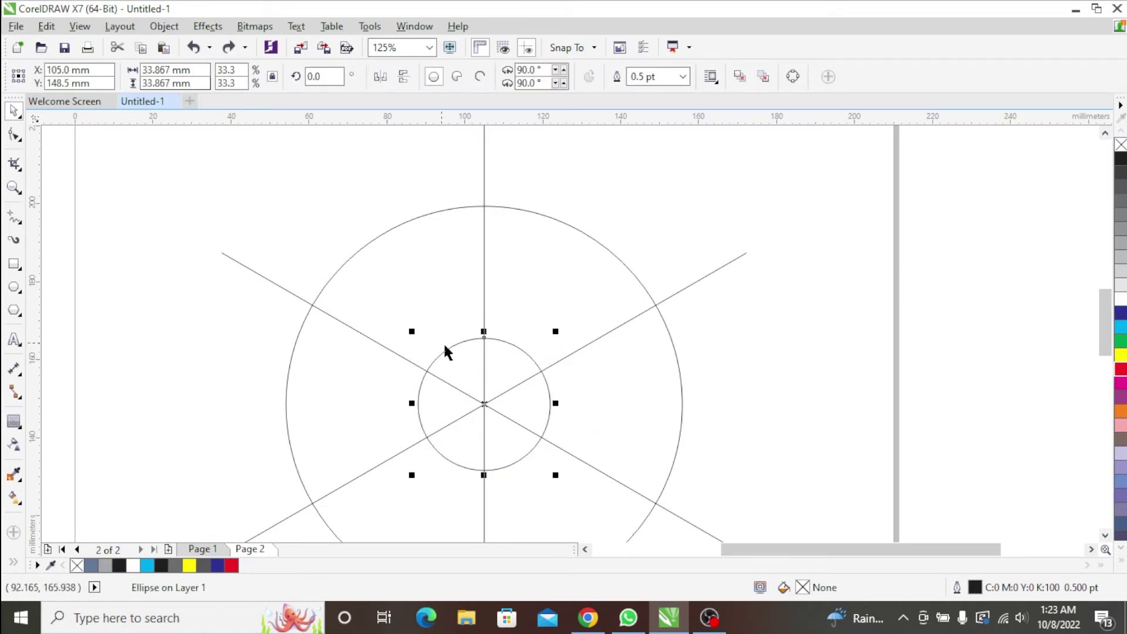
Duplicate the small inner circle in place and double the copy's width to 67.734 mm.
key("plus")
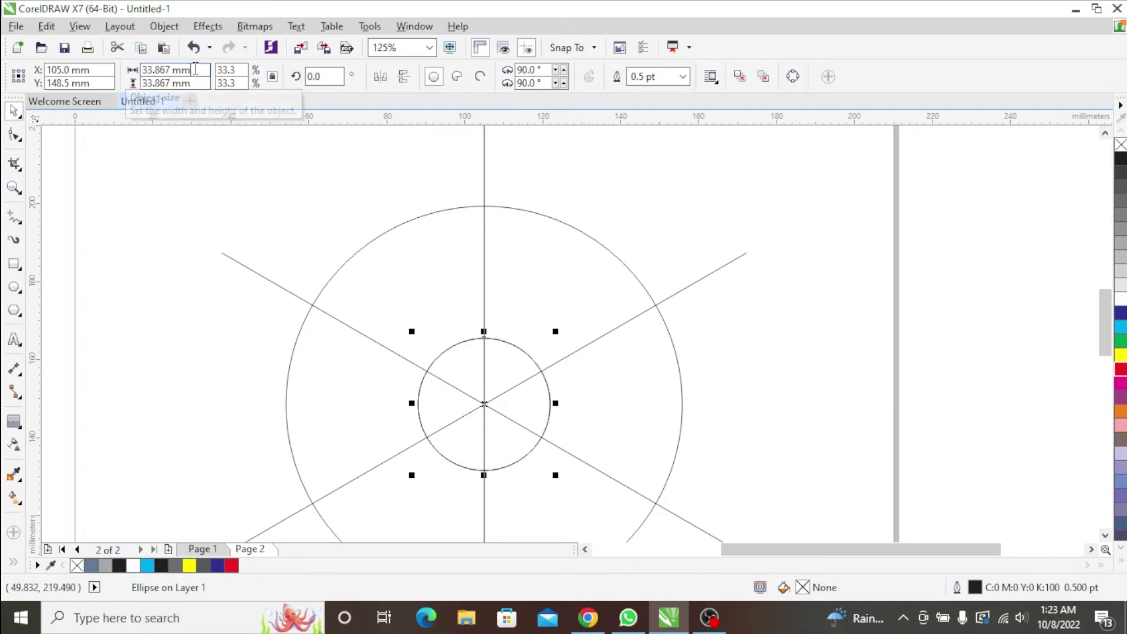
left_click_drag(192, 70, 141, 76)
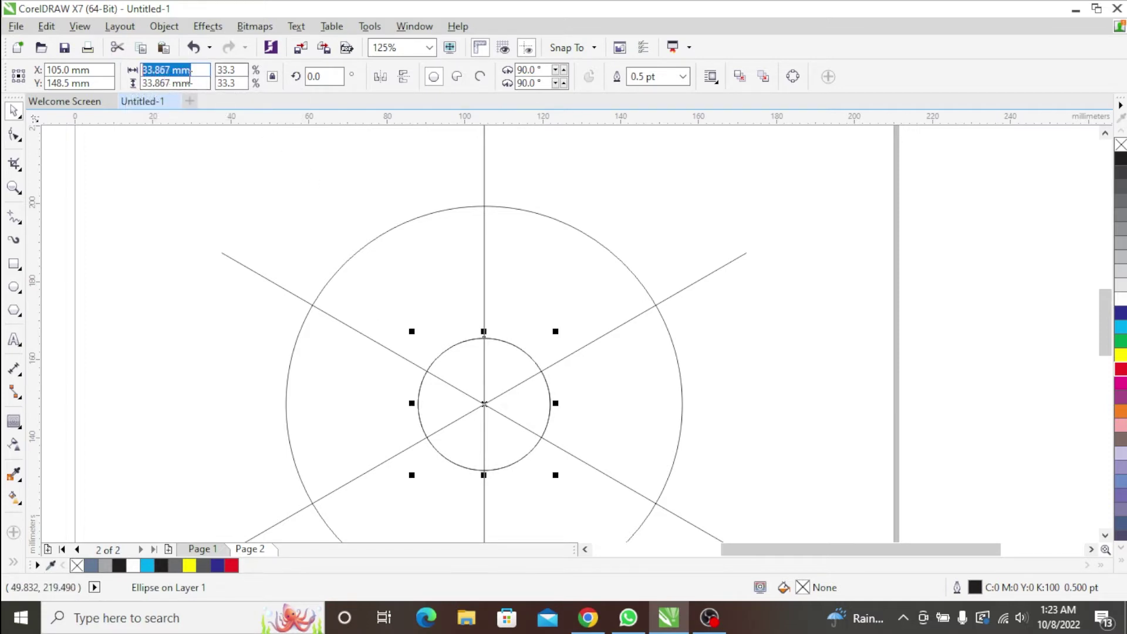
left_click(196, 66)
key("BackSpace")
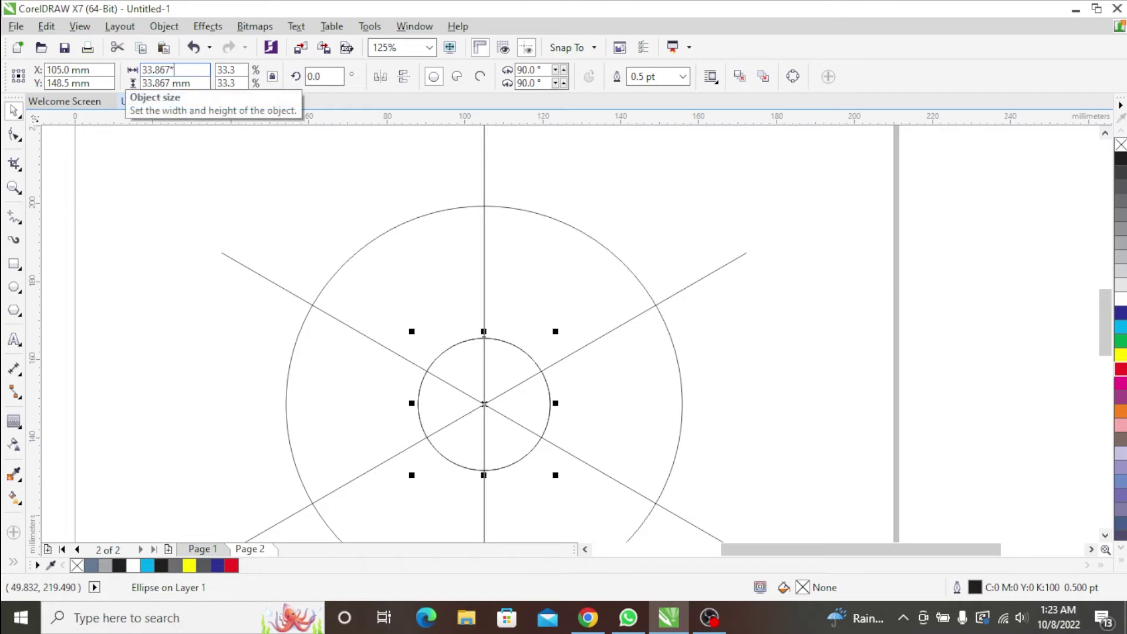
type("*2")
key("Return")
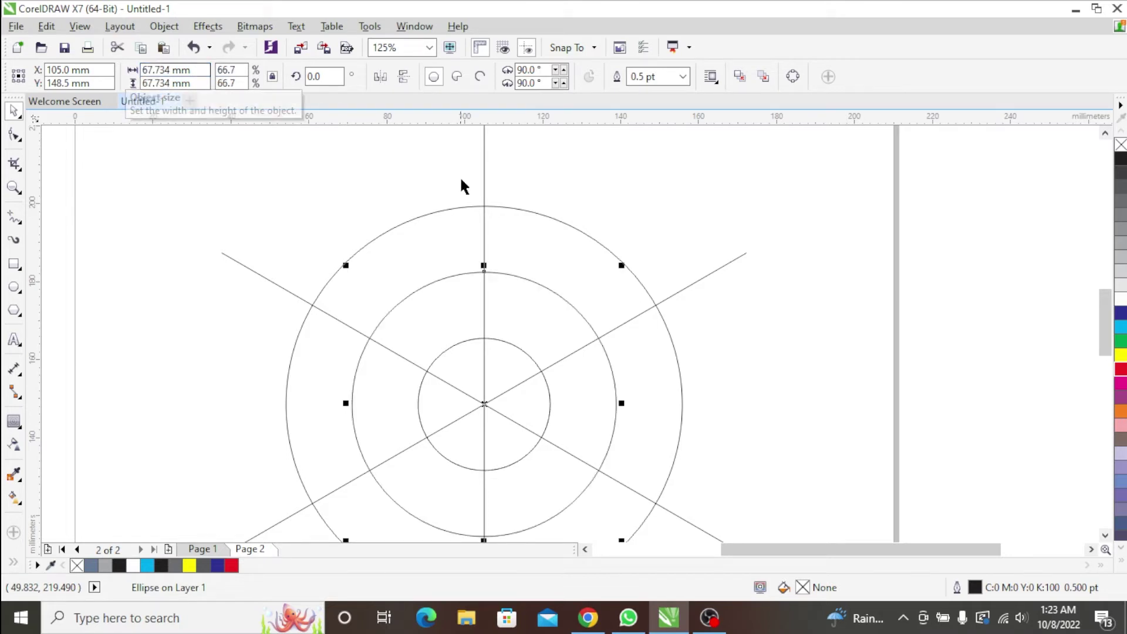
Align the top of the medium circle with the top of the large outer circle.
left_click(542, 216, "shift")
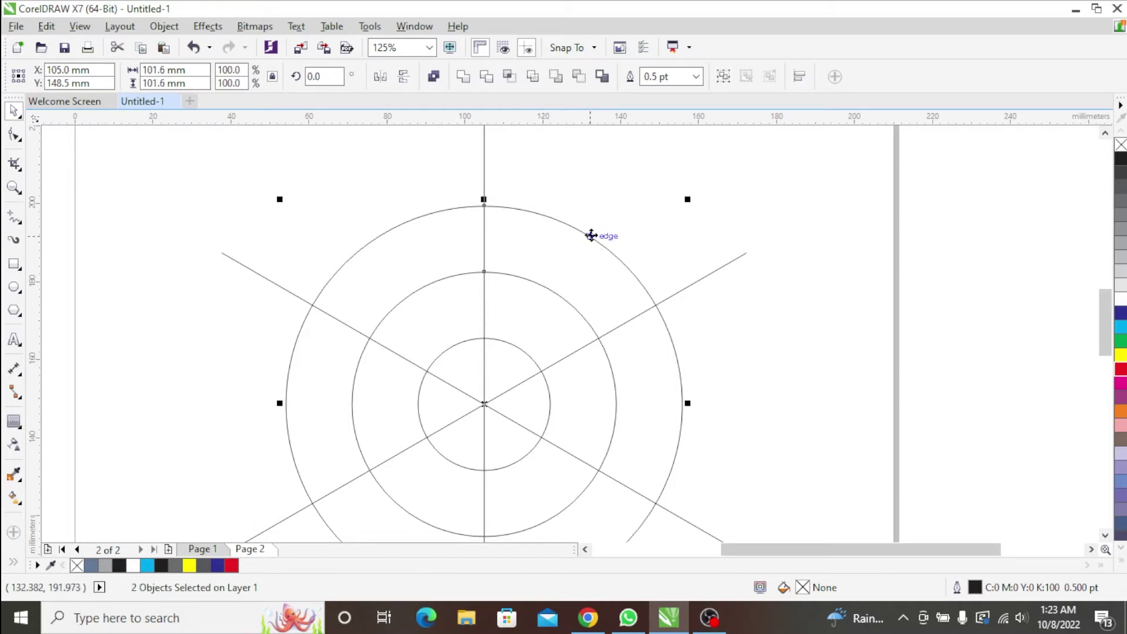
key("t")
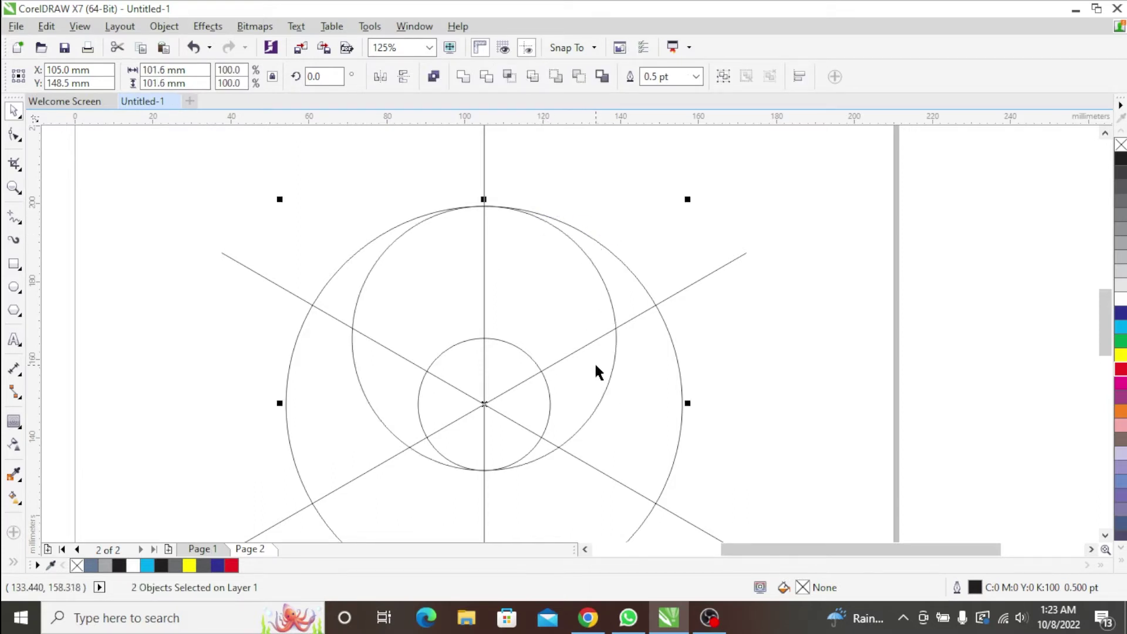
left_click(604, 201)
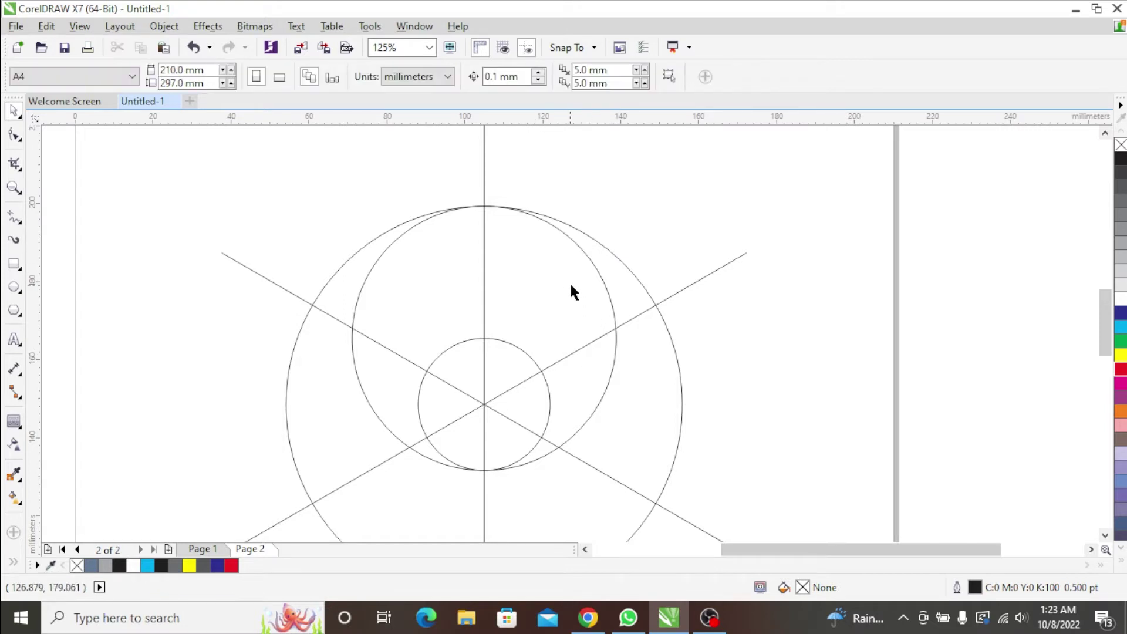
Move the medium circle's rotation centre onto the intersection of the three lines.
scroll(581, 253, "down", 1)
scroll(579, 247, "up", 1)
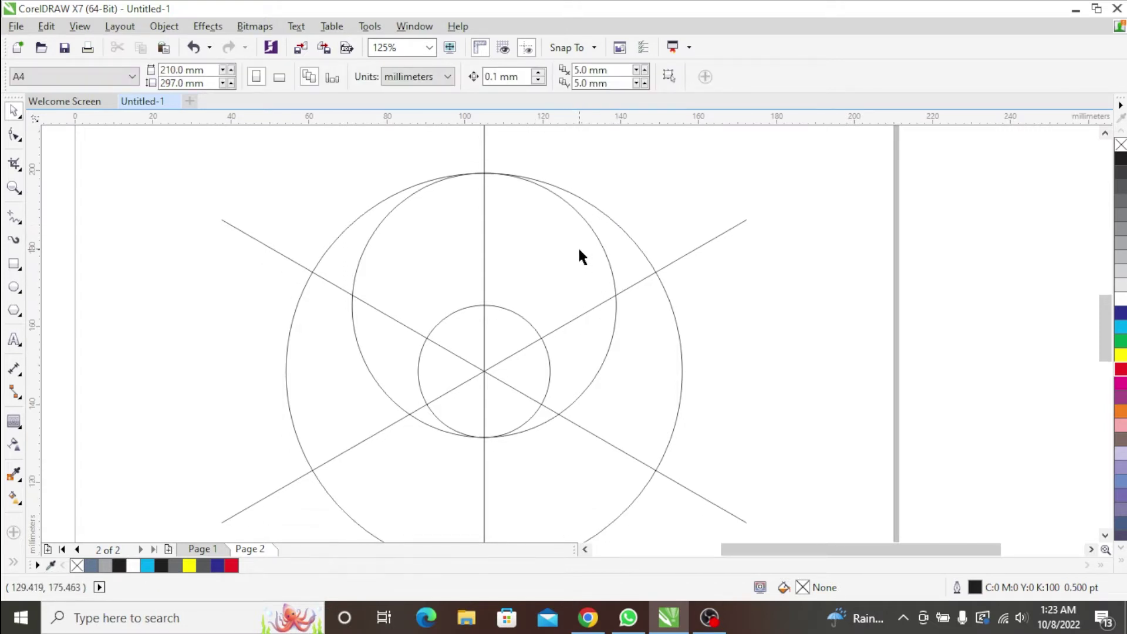
left_click(573, 211)
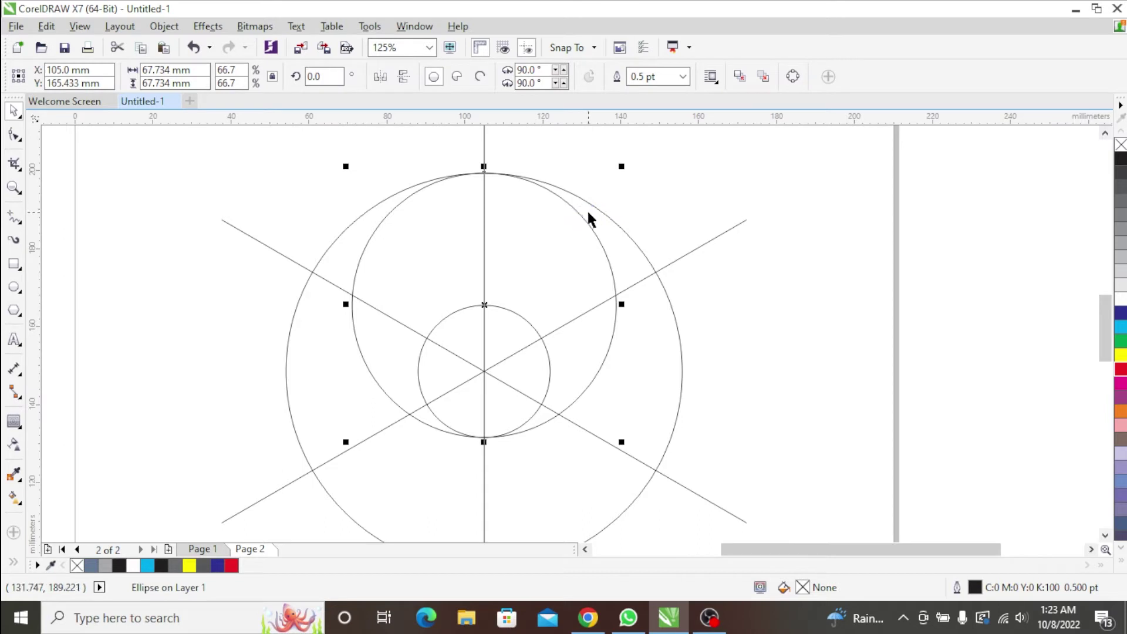
left_click(574, 210)
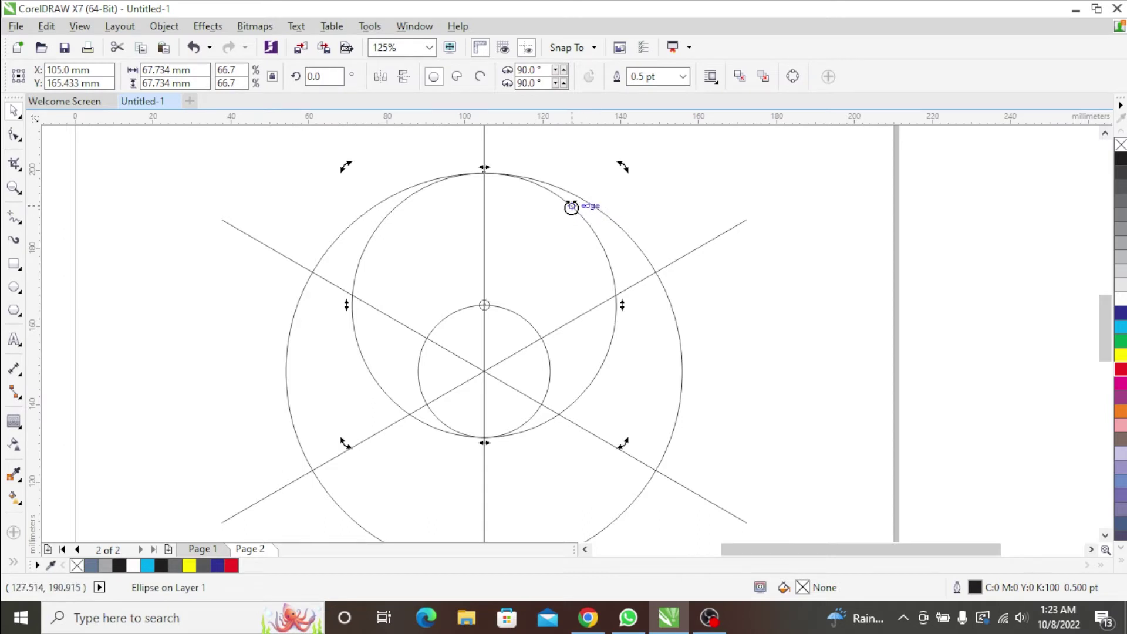
left_click_drag(485, 305, 481, 370)
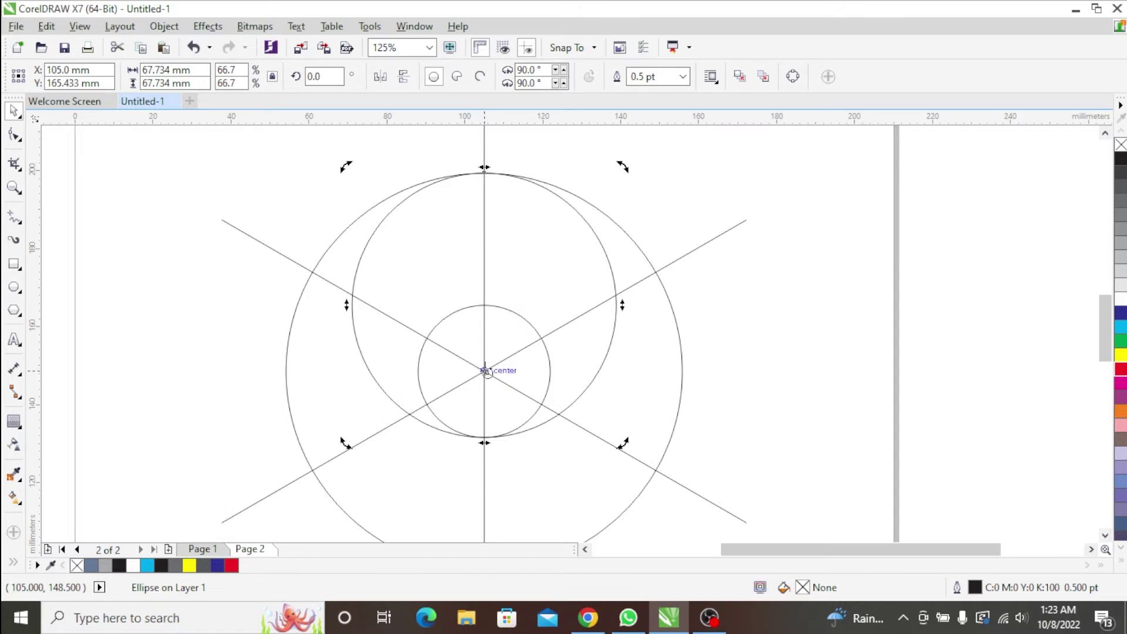
scroll(486, 372, "up", 3)
scroll(499, 374, "up", 2)
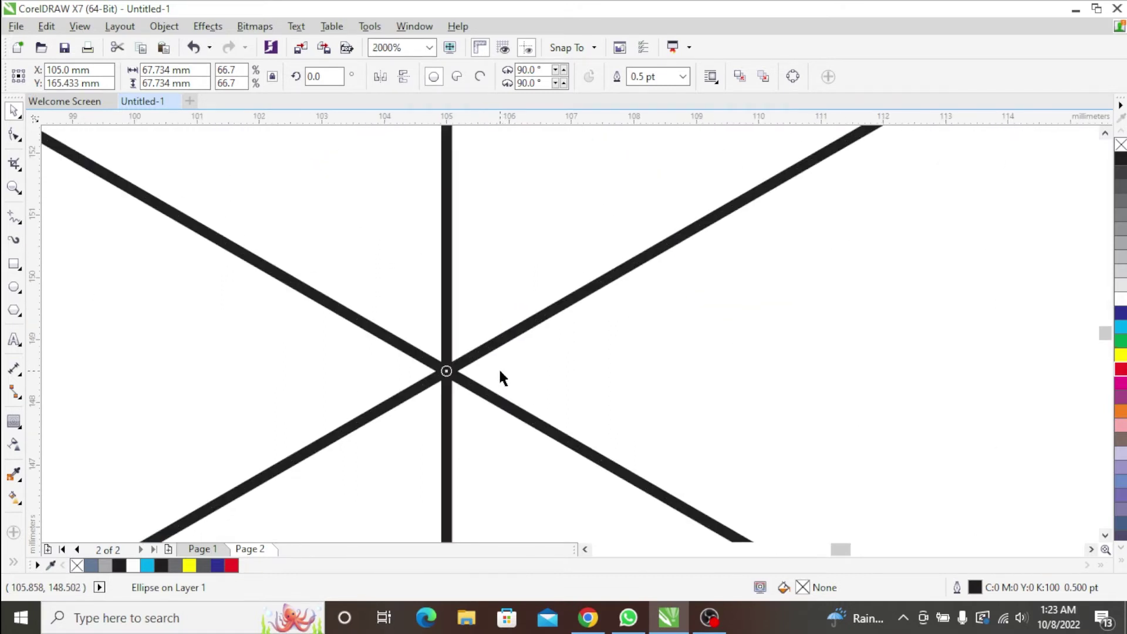
Create two rotated copies of the medium circle about the line intersection at 120° intervals.
scroll(499, 375, "down", 6)
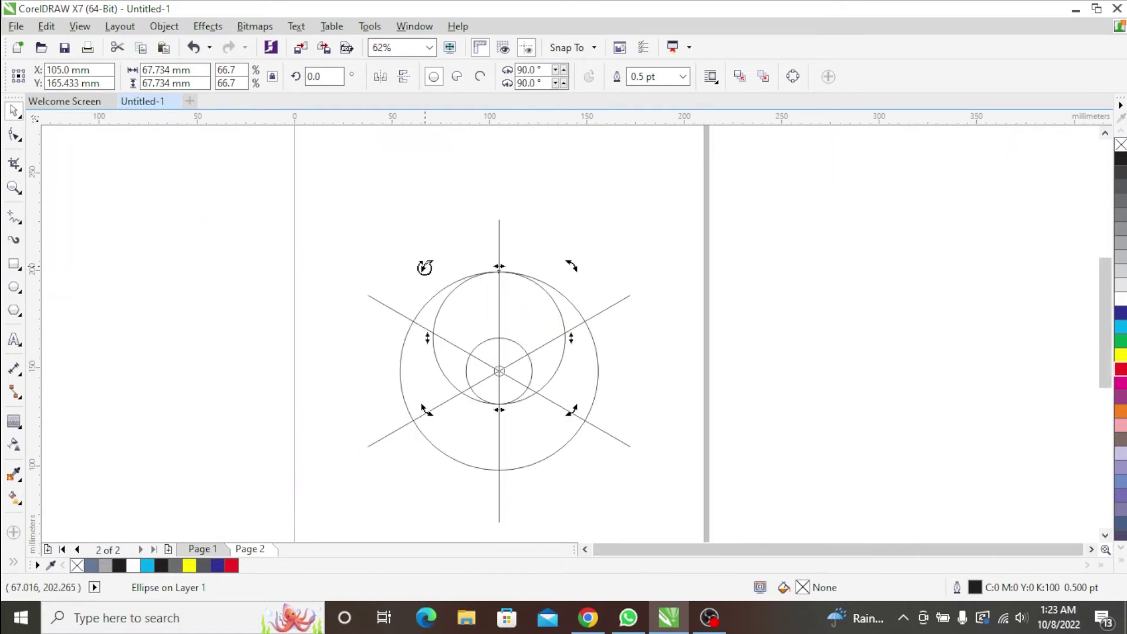
left_click_drag(424, 265, 617, 375)
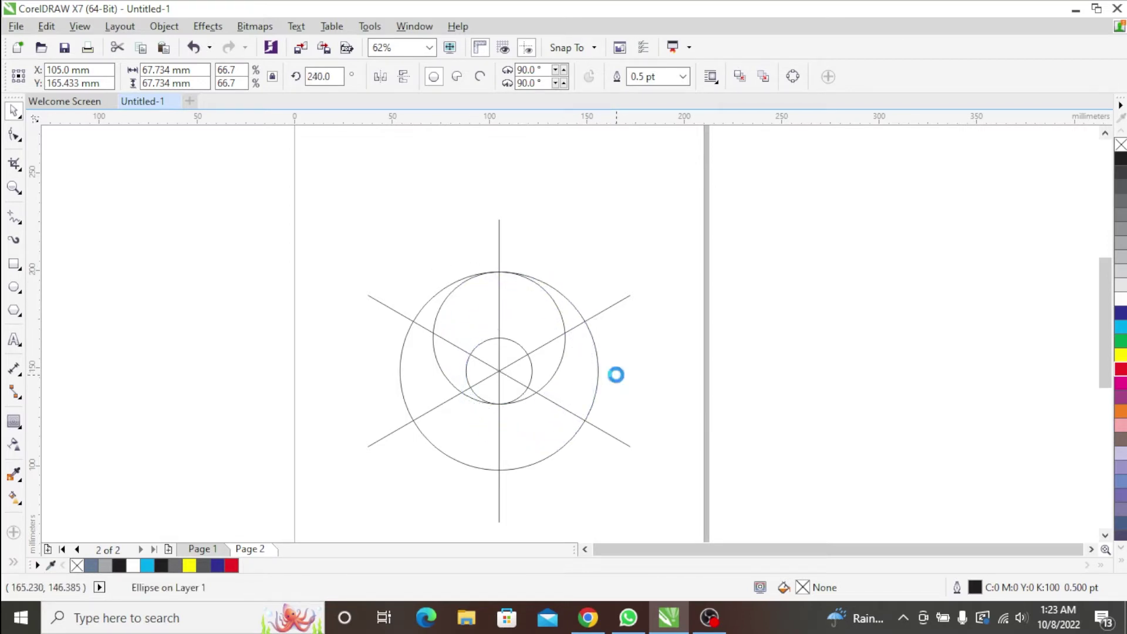
key("ctrl+r")
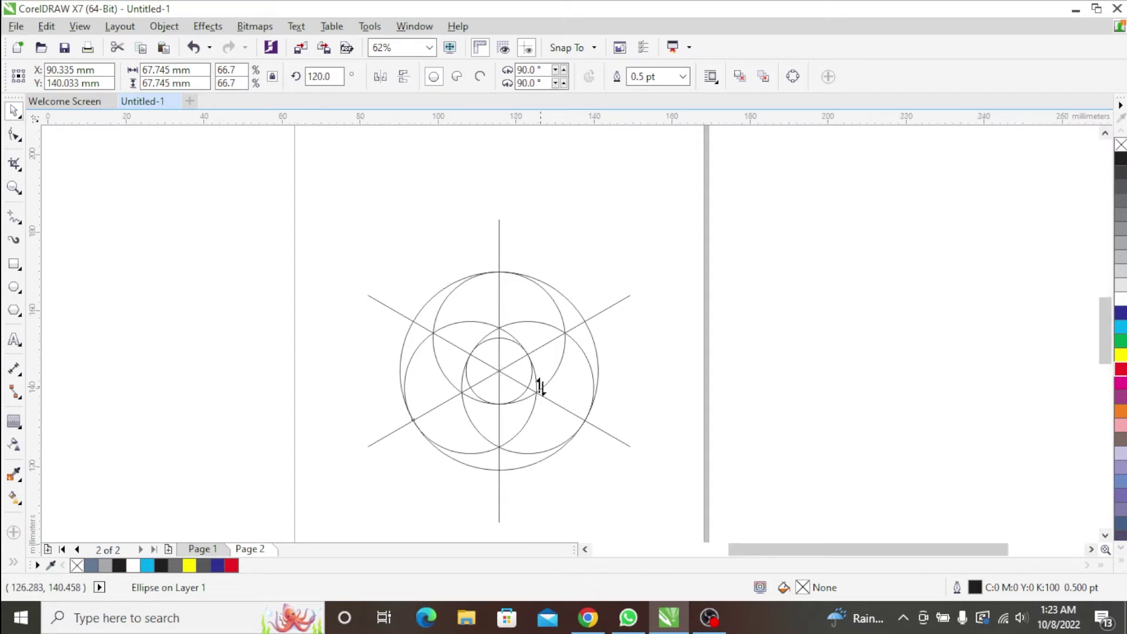
Copy all eight objects of the circle-and-line construction to the empty area left of the page, at the same height.
scroll(539, 384, "down", 2)
scroll(539, 384, "up", 4)
scroll(541, 389, "down", 1)
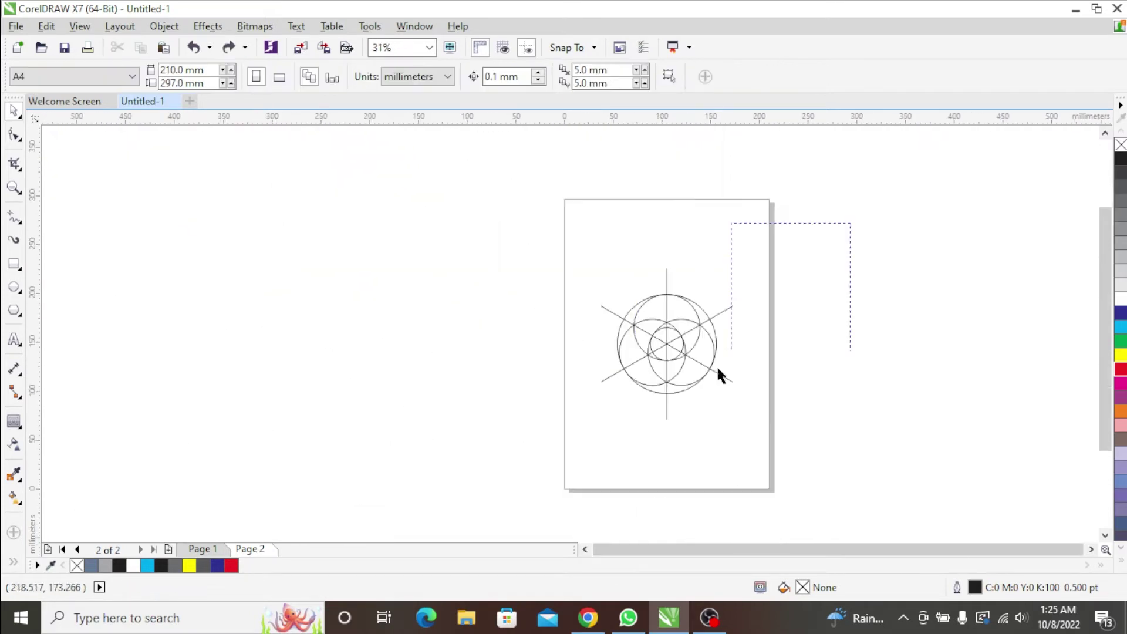
key("ctrl+a")
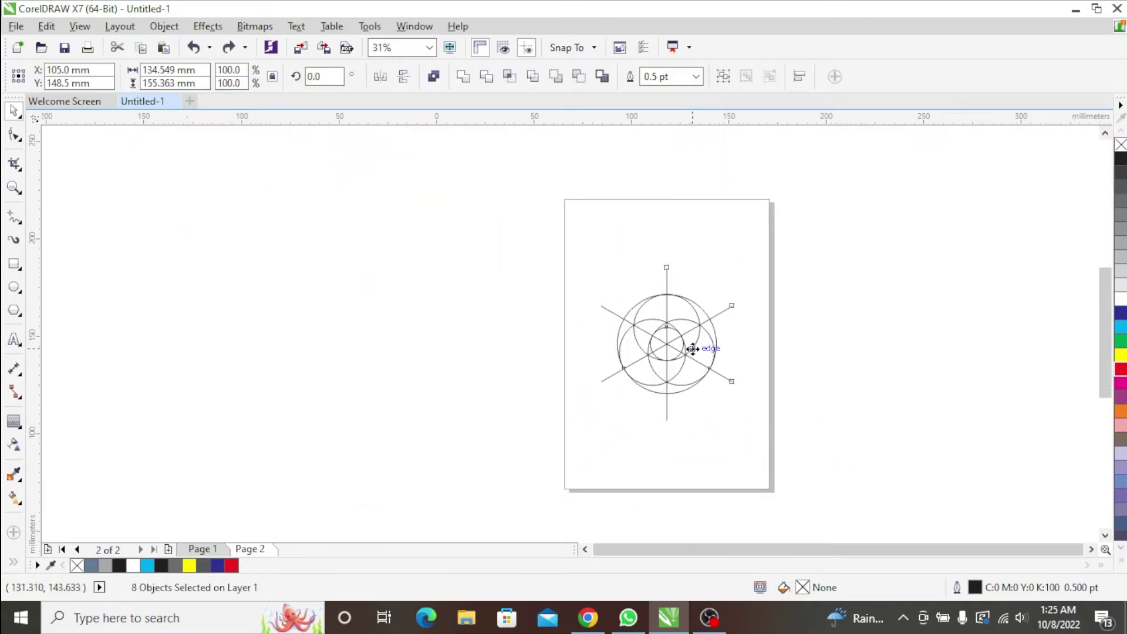
scroll(693, 348, "up", 1)
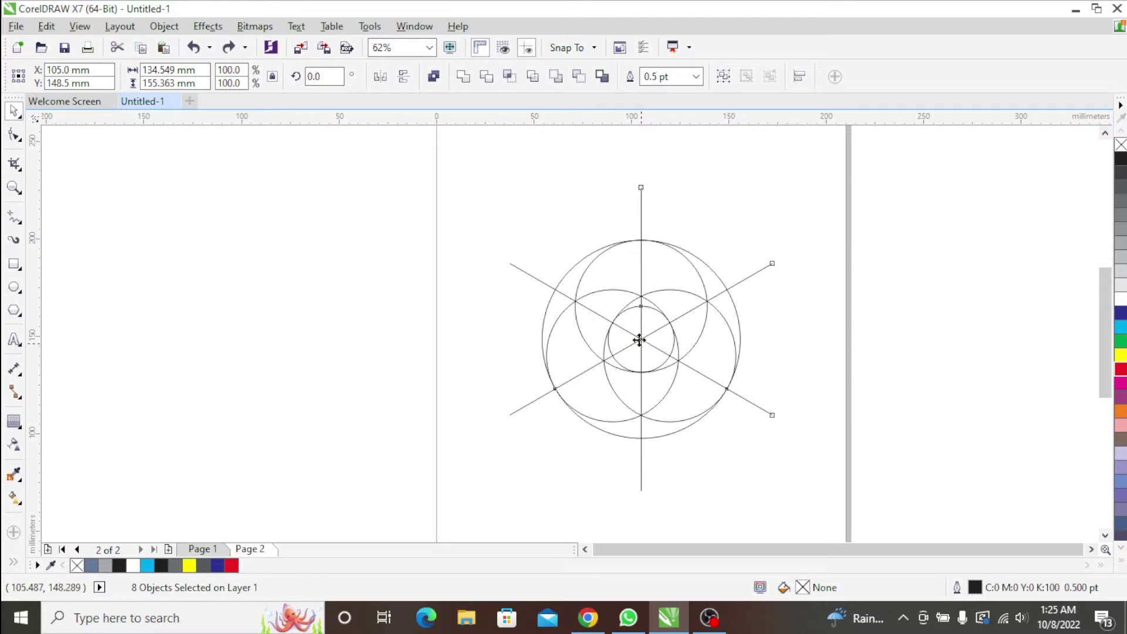
left_click_drag(641, 340, 269, 343)
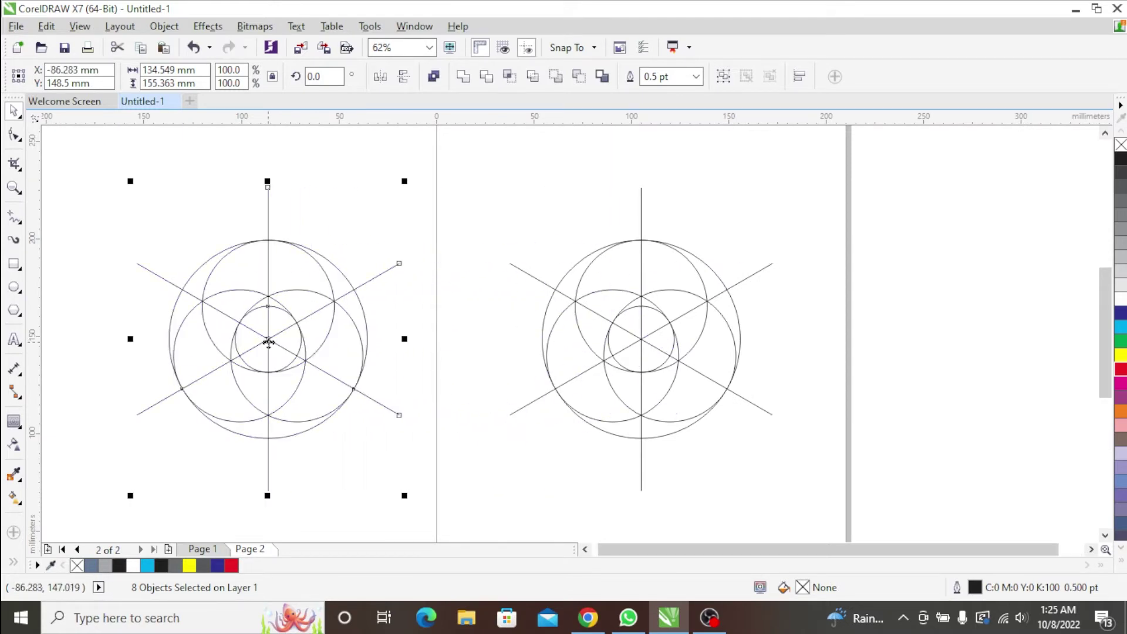
Group the copied construction and the original construction on the page as two separate groups.
key("ctrl+g")
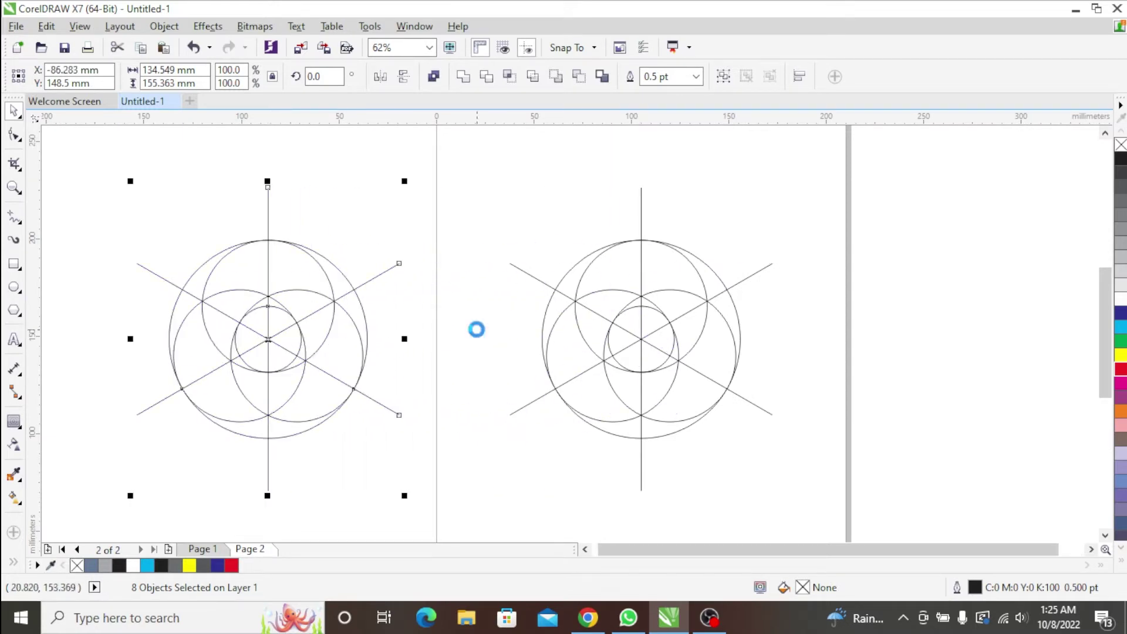
left_click_drag(883, 185, 401, 521)
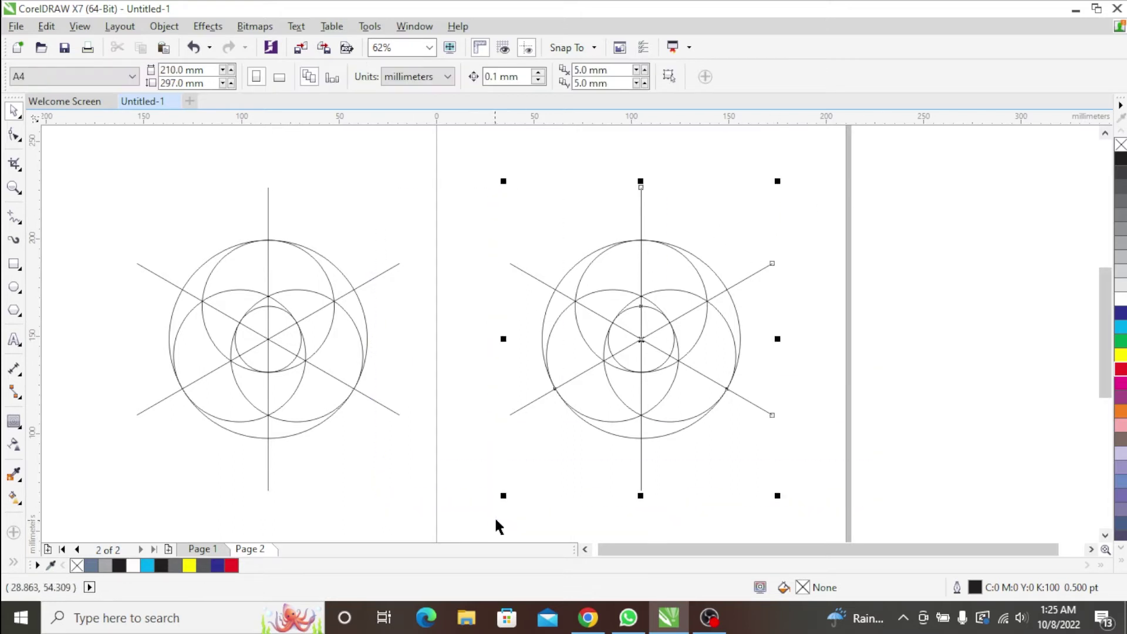
key("ctrl+g")
Smart Fill the two slivers between the lower medium circles and the bottom of the outer circle with slate blue and no outline.
key("shift+F2")
scroll(751, 344, "up", 1)
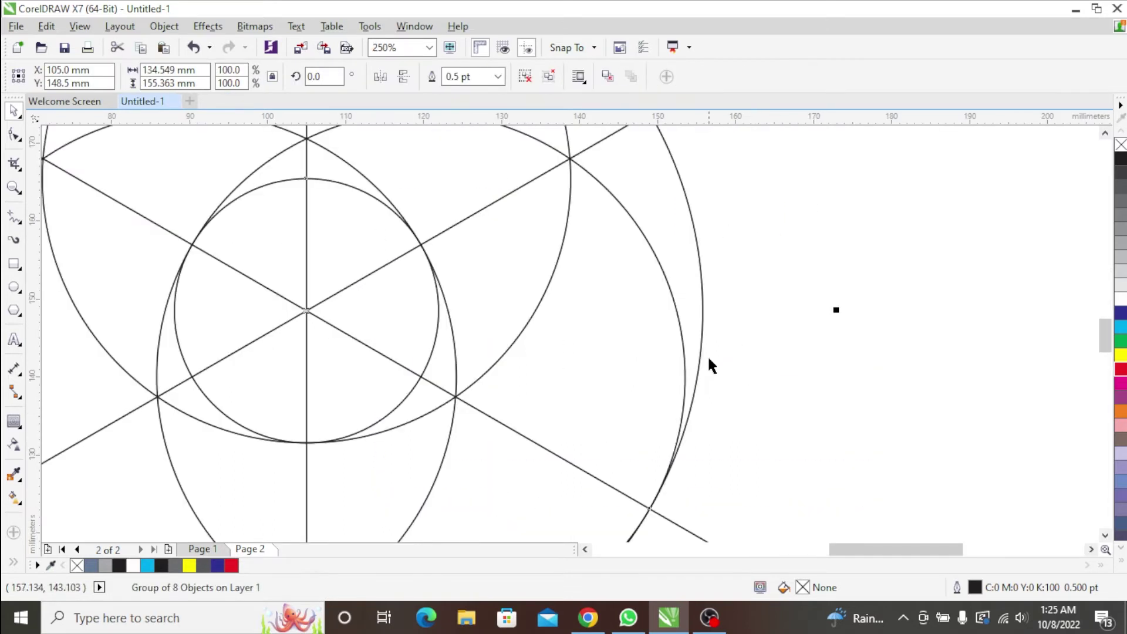
scroll(710, 361, "down", 1)
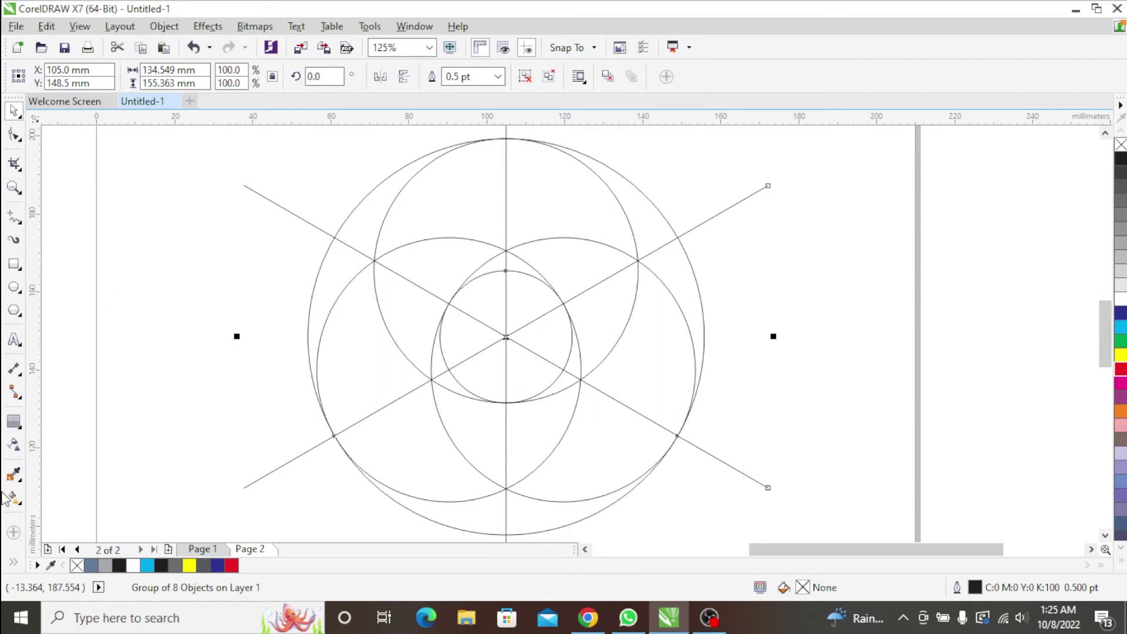
left_click(14, 563)
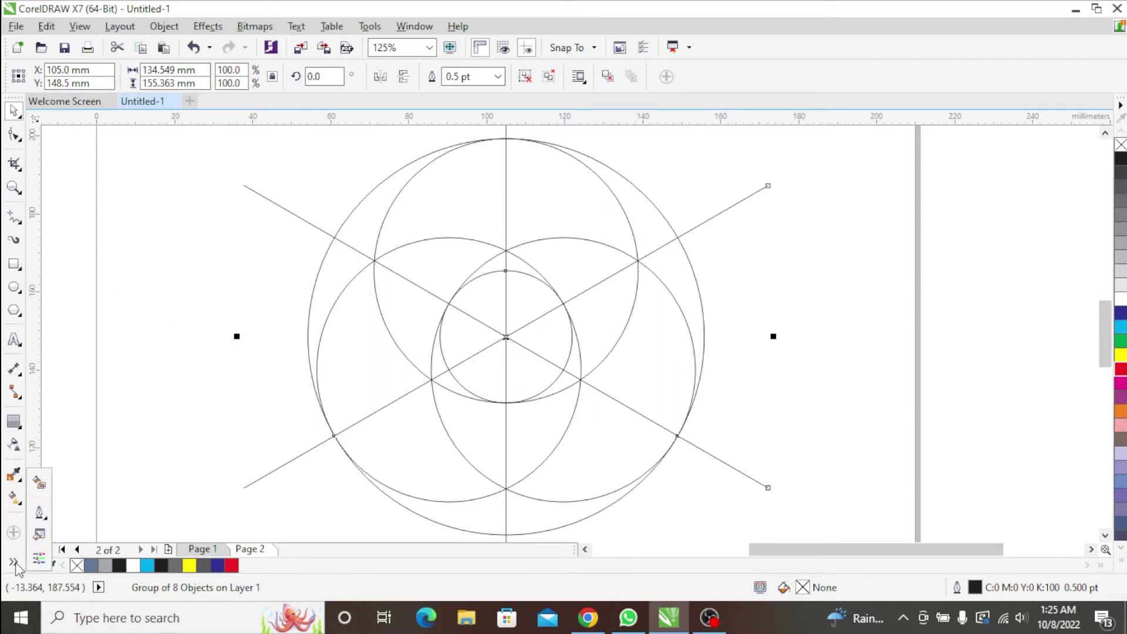
left_click(39, 483)
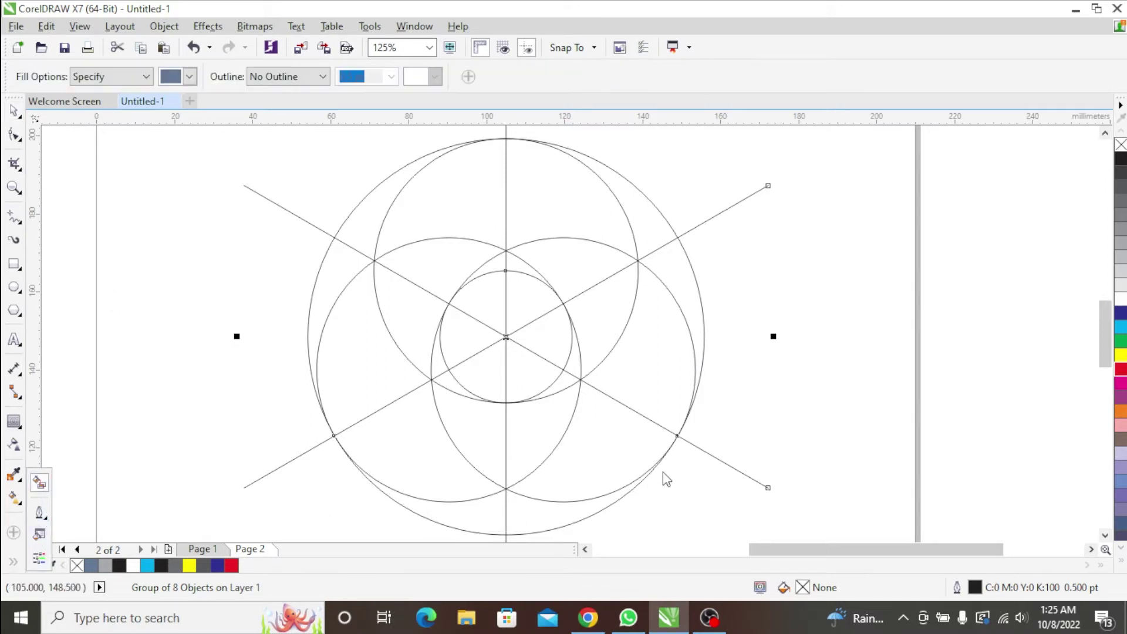
left_click(527, 515)
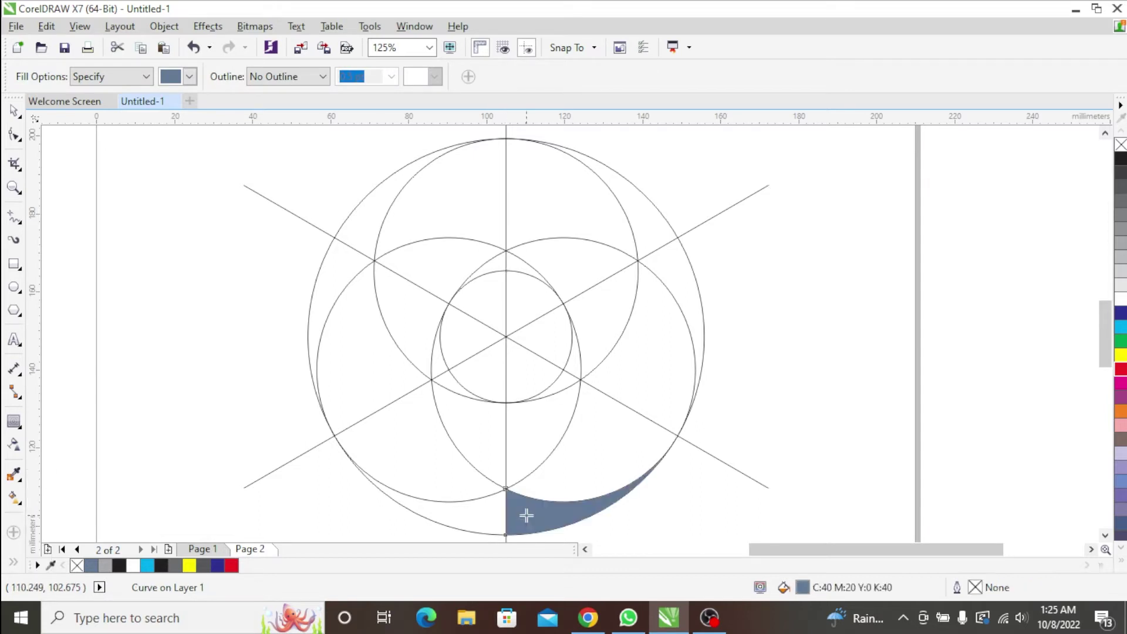
left_click(493, 516)
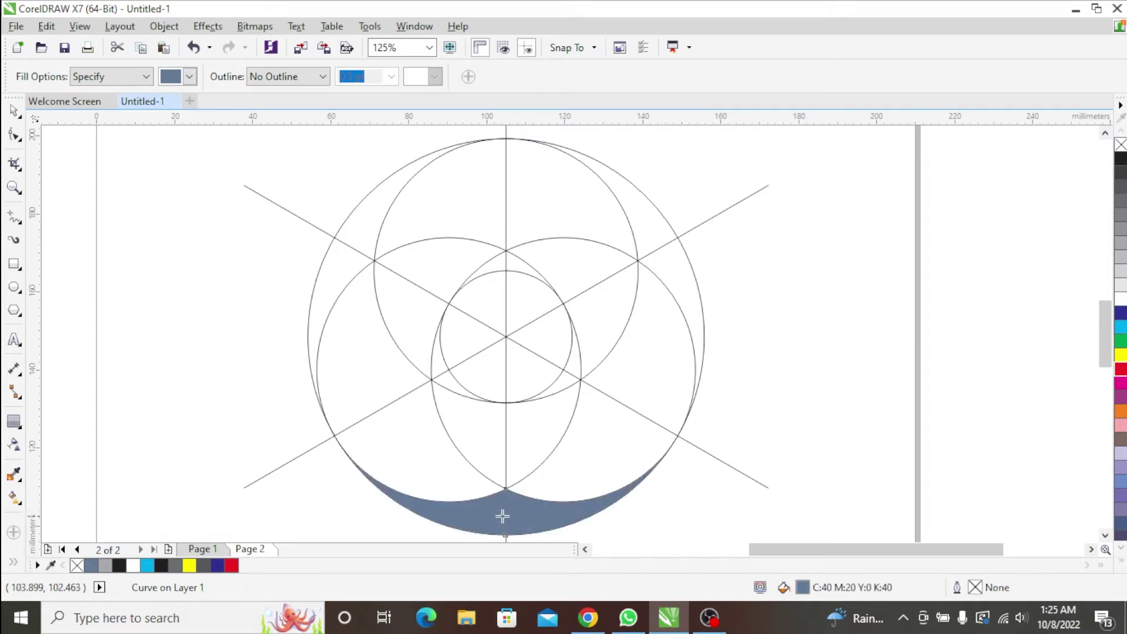
Smart Fill the regions through the lower-right medium circle and over the small inner circle in slate blue to complete the crescent.
left_click(617, 467)
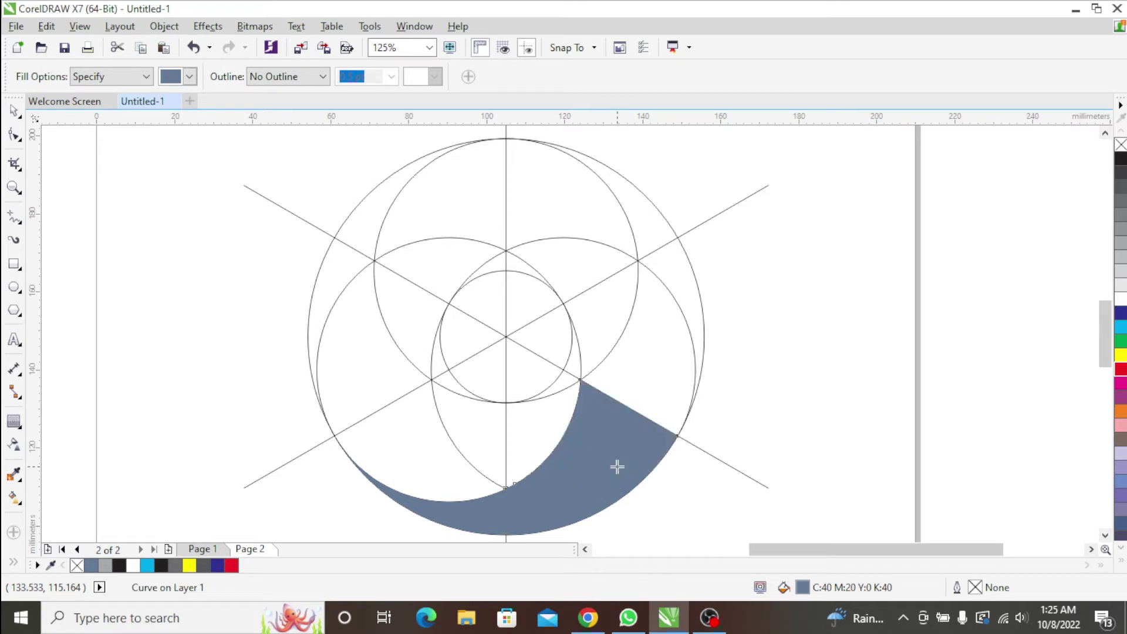
left_click(658, 380)
left_click(615, 300)
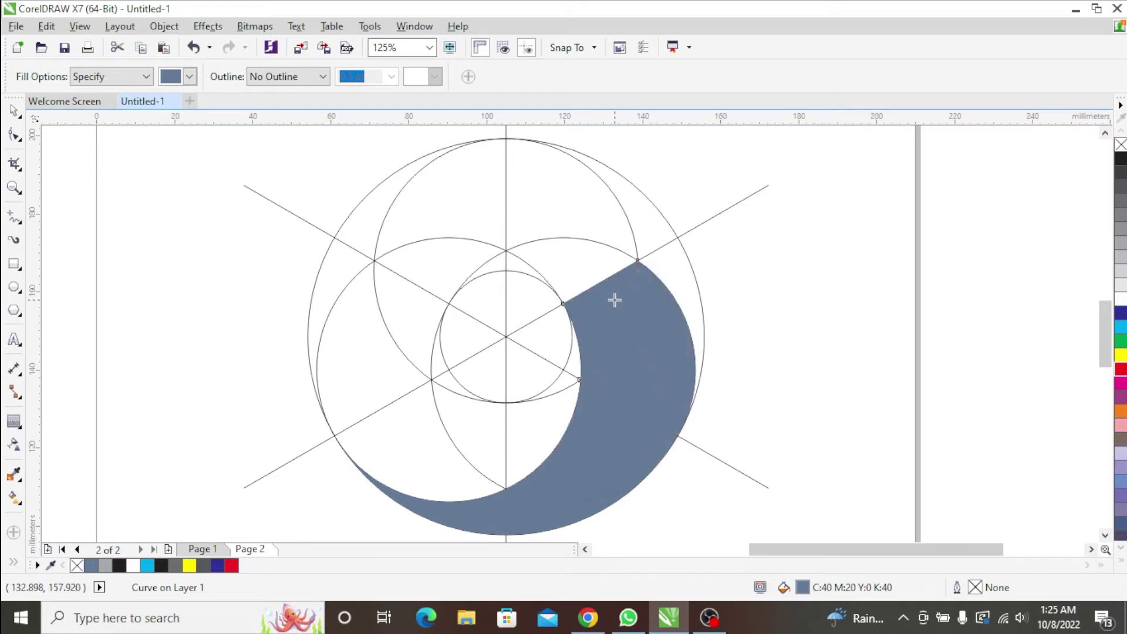
left_click(582, 259)
left_click(511, 263)
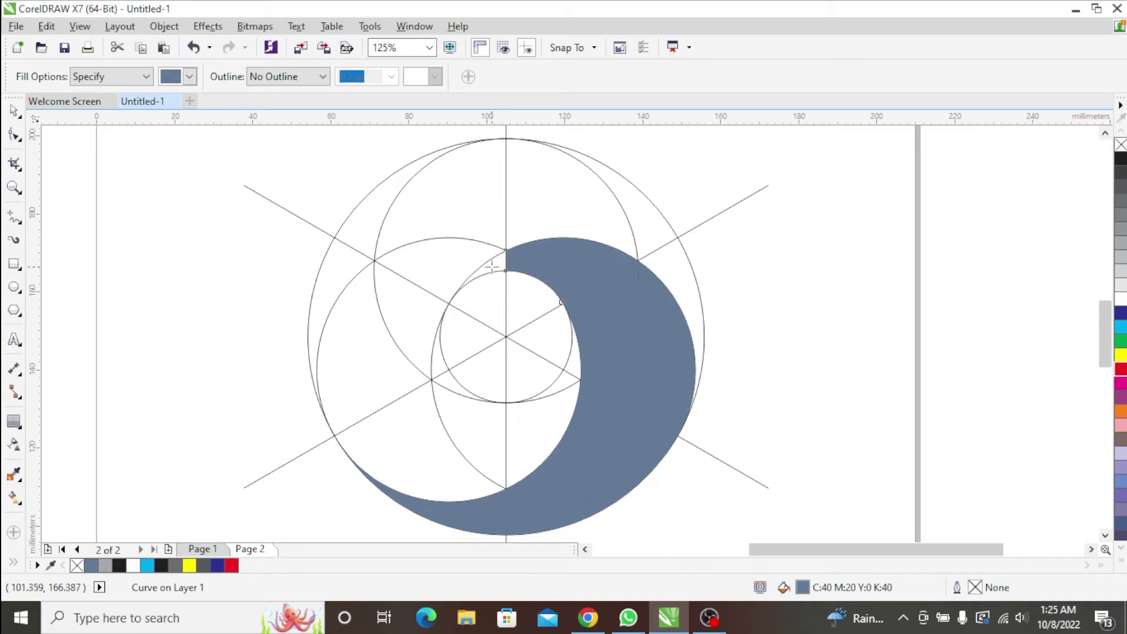
left_click(492, 267)
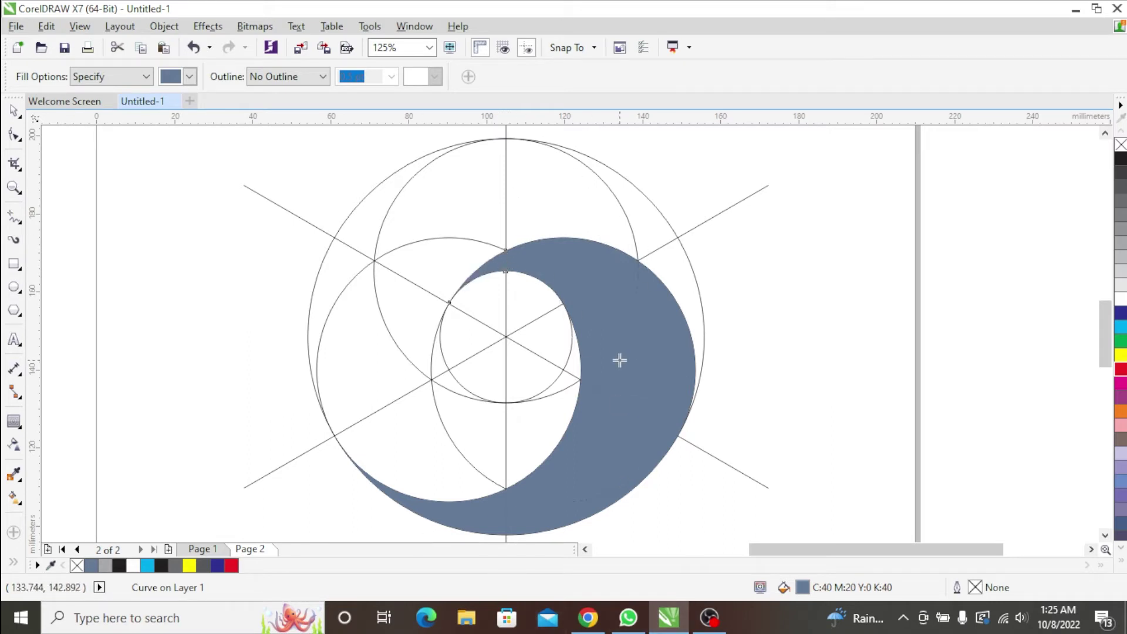
key("space")
Try moving one filled piece out of the crescent and undo the move.
scroll(632, 368, "down", 4)
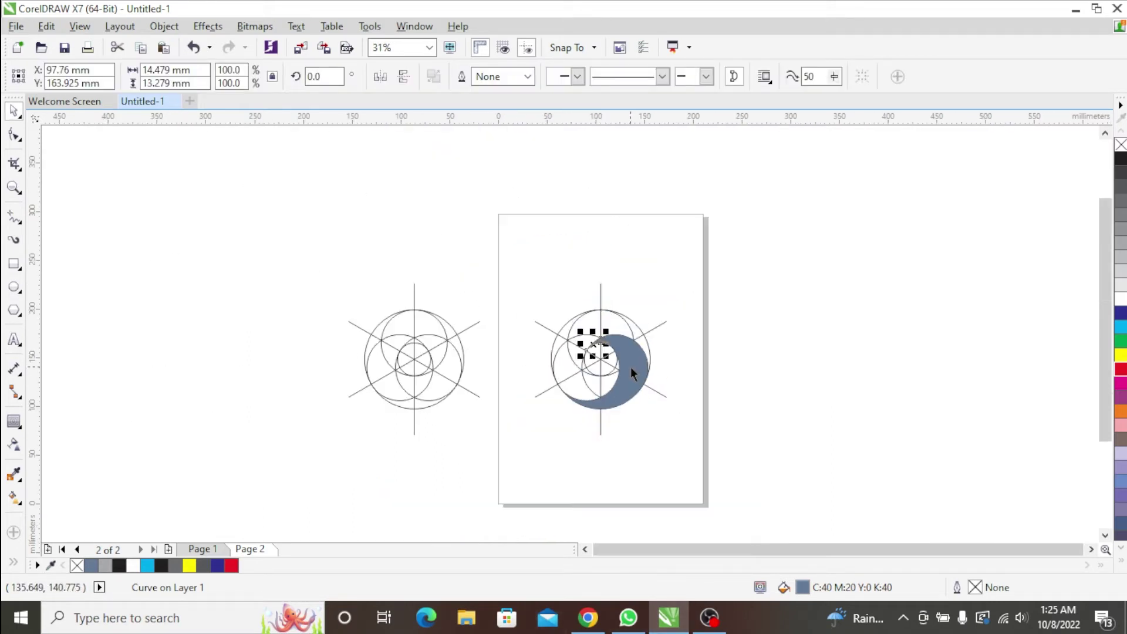
scroll(631, 368, "up", 2)
left_click(741, 276)
left_click_drag(639, 351, 700, 369)
key("ctrl+z")
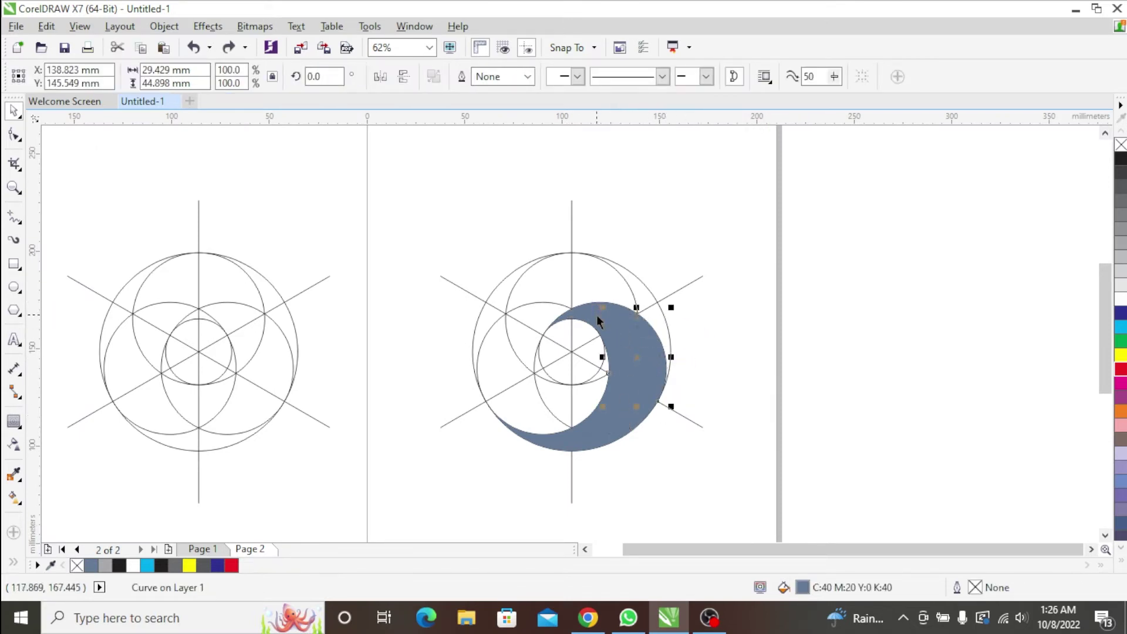
Select all eight filled pieces of the crescent and weld them into a single shape.
scroll(597, 317, "up", 4)
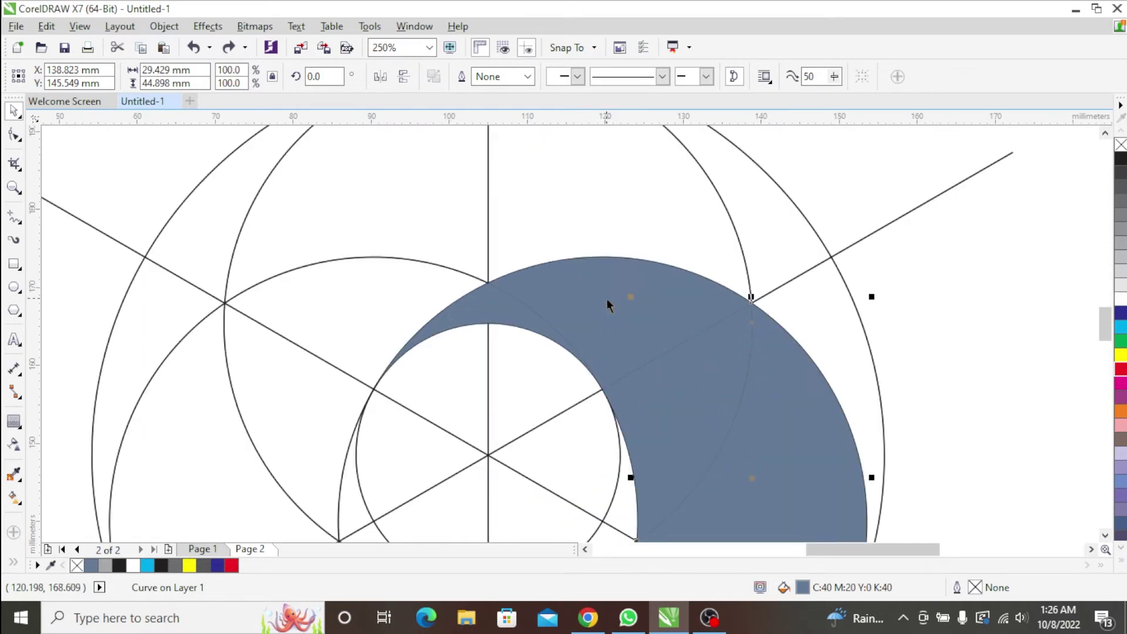
left_click(524, 332, "shift")
left_click(470, 323, "shift")
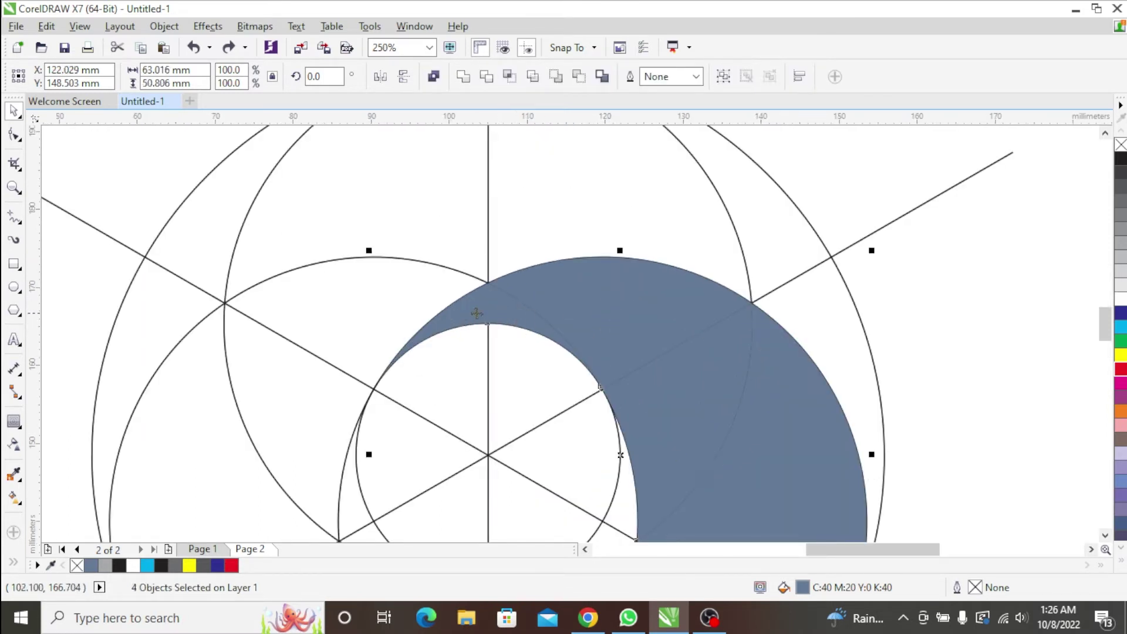
left_click(656, 417, "shift")
left_click_drag(684, 398, 840, 357)
key("ctrl+z")
scroll(697, 367, "down", 3)
scroll(698, 417, "up", 1)
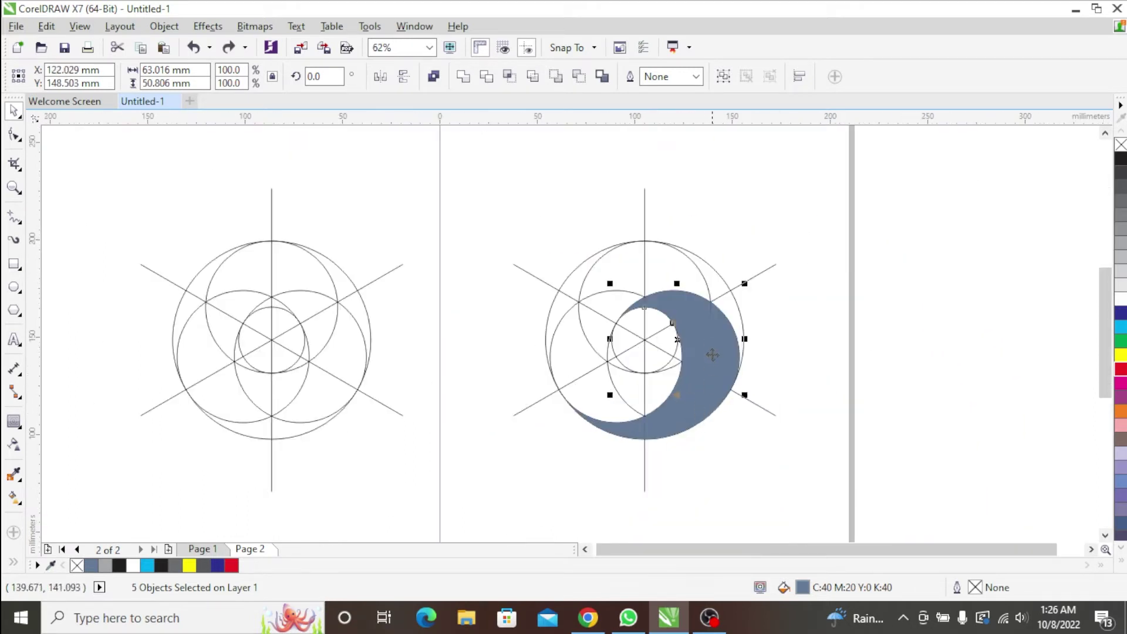
left_click_drag(712, 355, 886, 359)
key("ctrl+z")
left_click(683, 403, "shift")
left_click(635, 434, "shift")
left_click(627, 433, "shift")
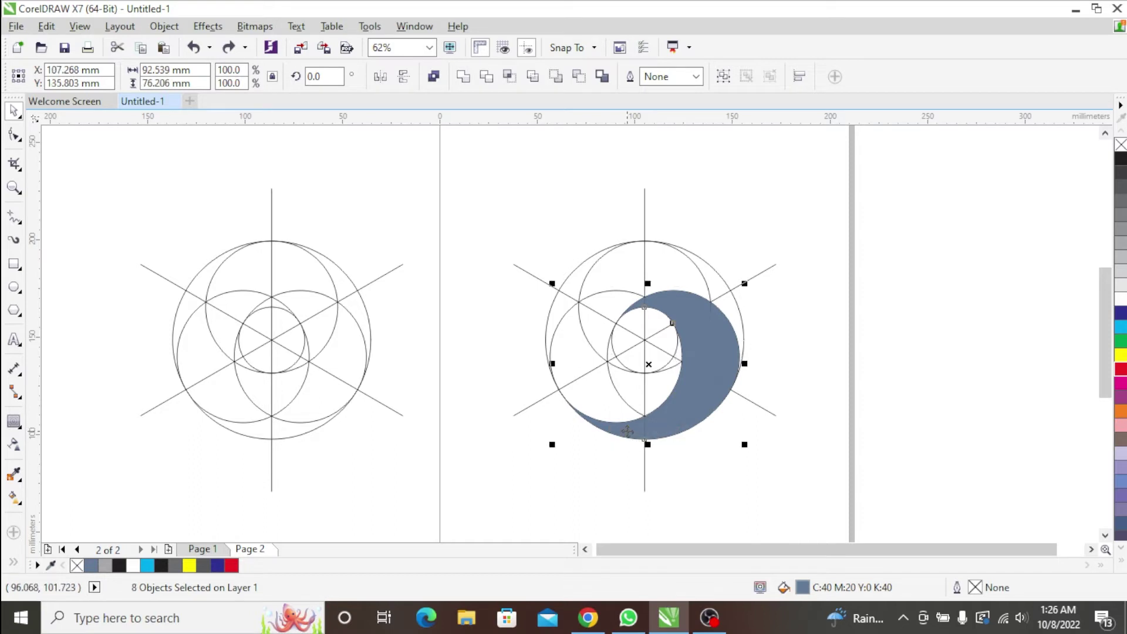
left_click_drag(694, 403, 847, 424)
key("ctrl+z")
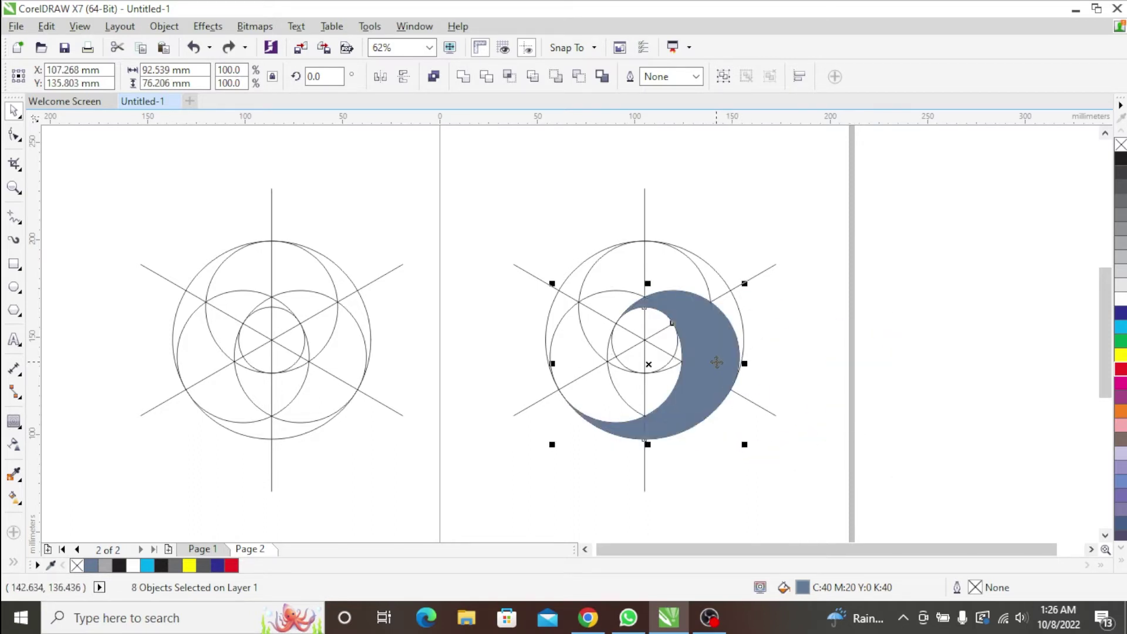
left_click(463, 78)
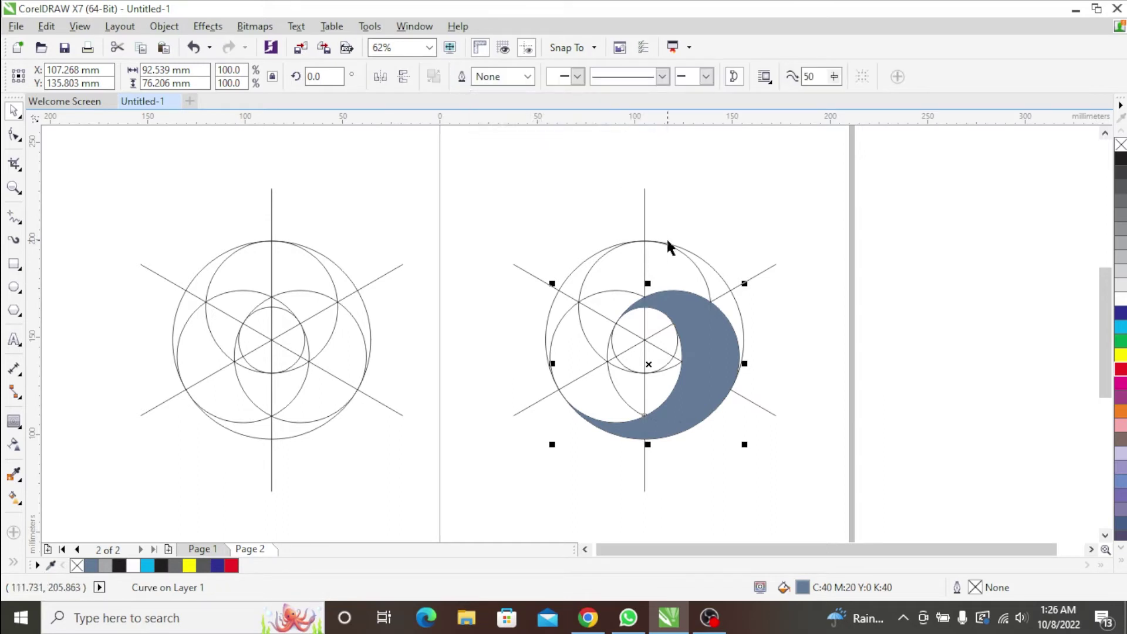
Try moving the welded crescent alone and together with the construction group, undoing each move.
left_click_drag(704, 341, 837, 350)
key("ctrl+z")
left_click_drag(702, 350, 757, 356)
key("ctrl+z")
left_click(713, 298, "shift")
left_click_drag(708, 342, 782, 405)
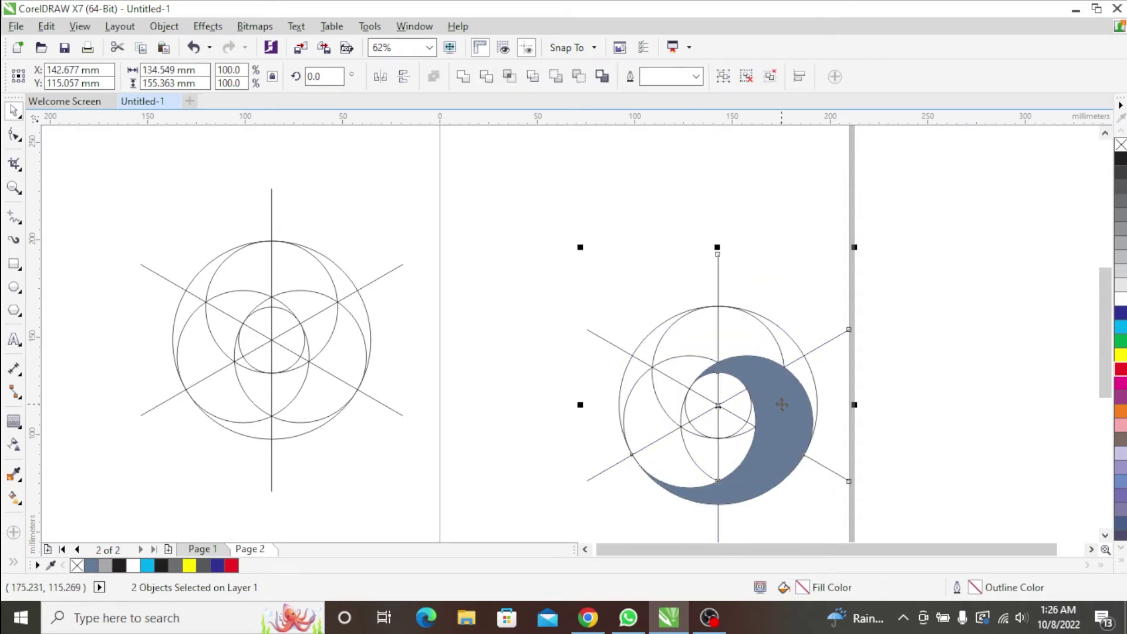
key("ctrl+z")
Ungroup the construction circles and lines on the page.
left_click(766, 199)
left_click(684, 255)
right_click(685, 254)
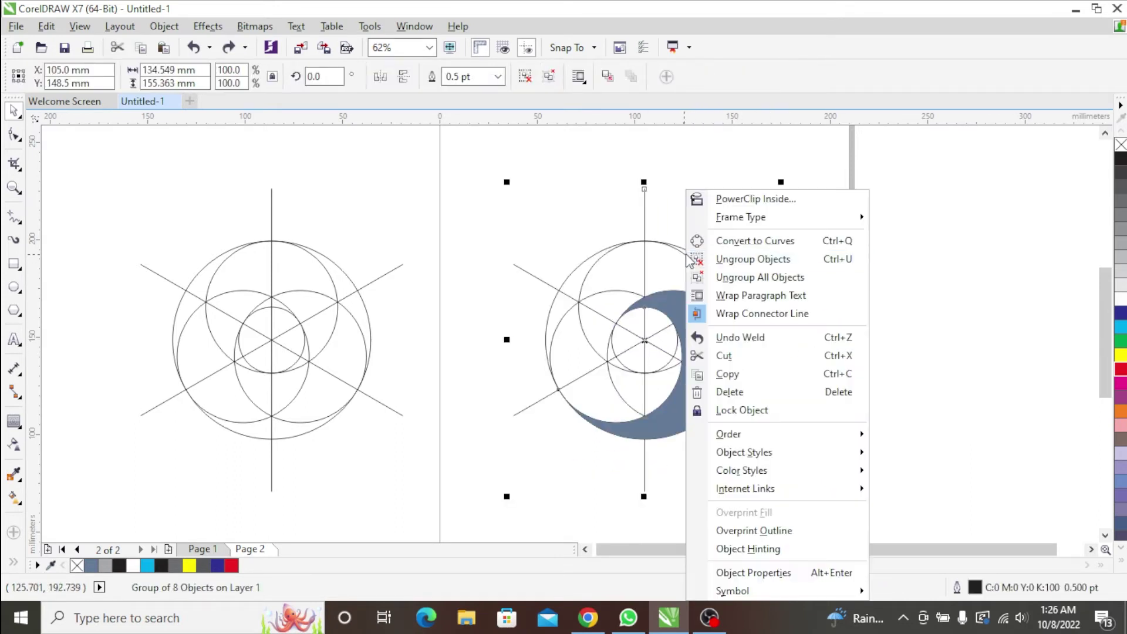
left_click(736, 262)
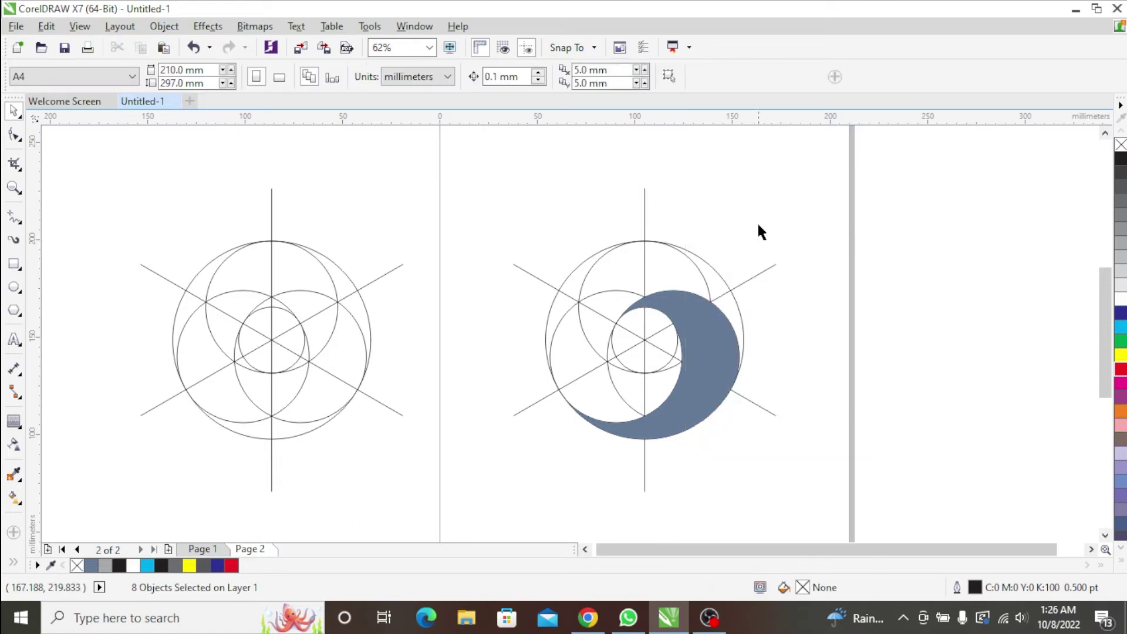
Copy the welded crescent together with the large outer circle to the empty area right of the page.
left_click(700, 315)
left_click(717, 274, "shift")
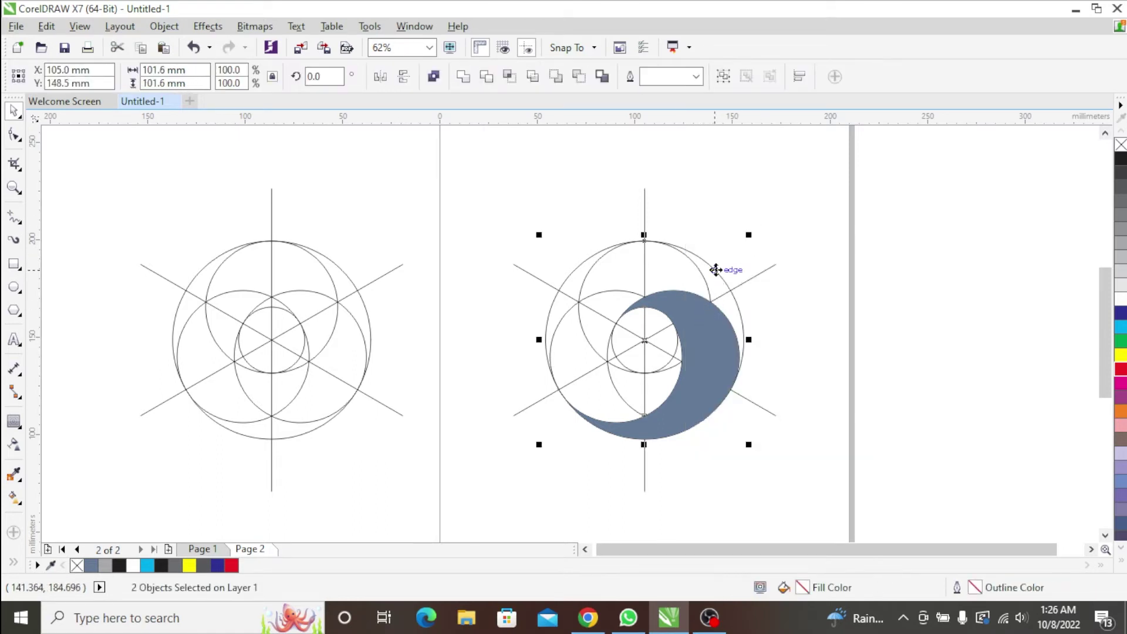
scroll(718, 274, "down", 2)
left_click_drag(717, 309, 914, 346)
scroll(931, 324, "up", 4)
scroll(921, 318, "down", 2)
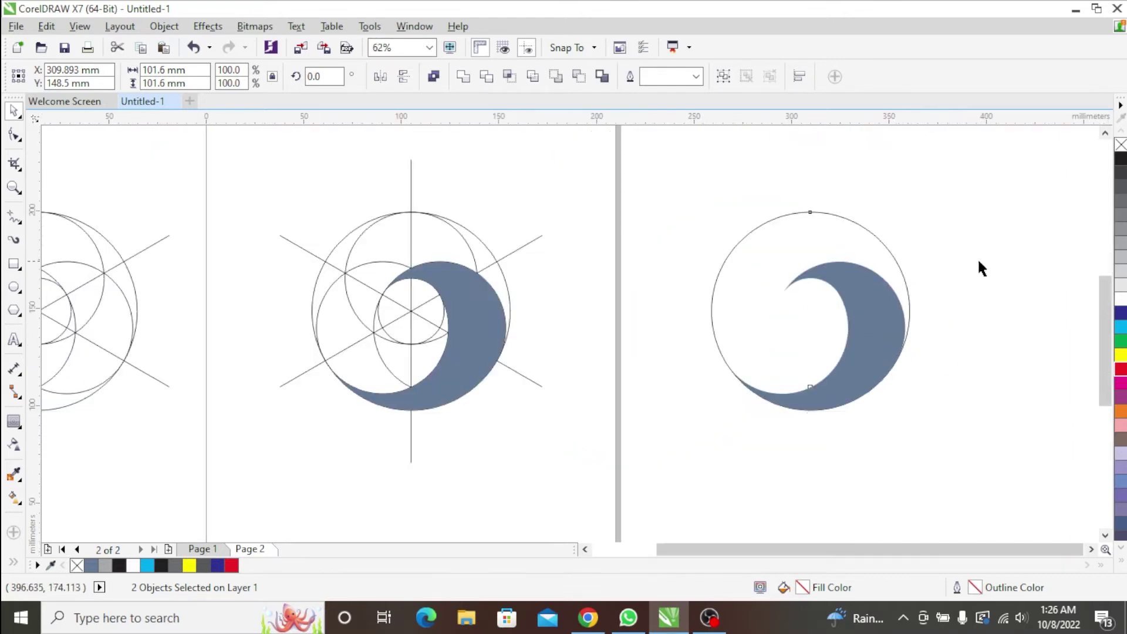
Try moving the copied crescent away from its outer circle, undo the move and clear the selection.
left_click(872, 324)
left_click(1003, 241)
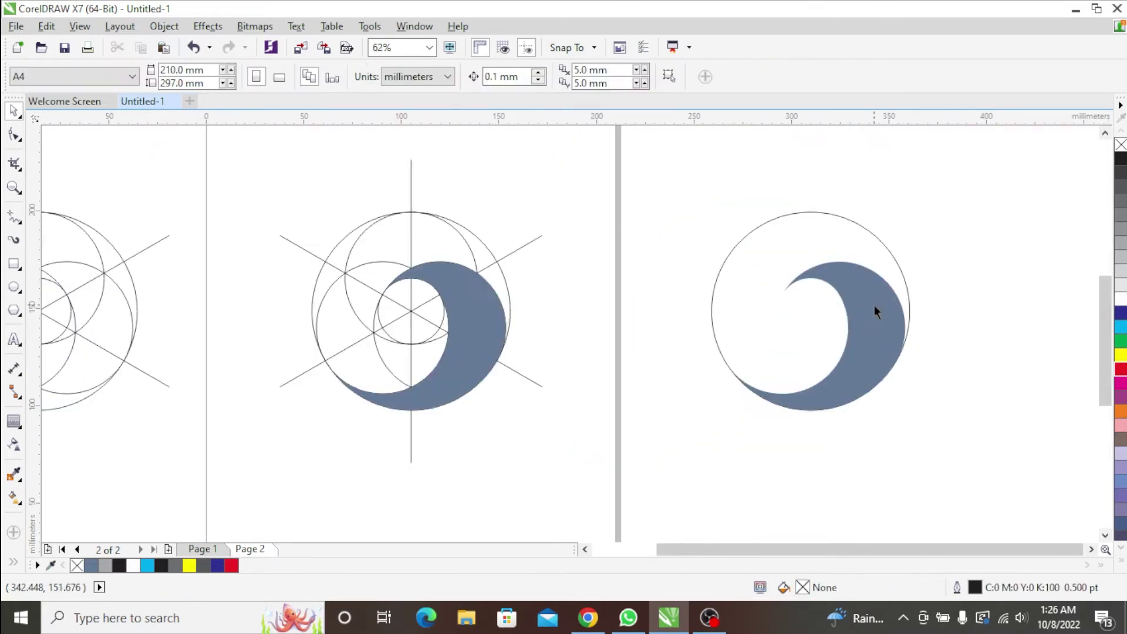
left_click_drag(875, 305, 914, 323)
key("ctrl+z")
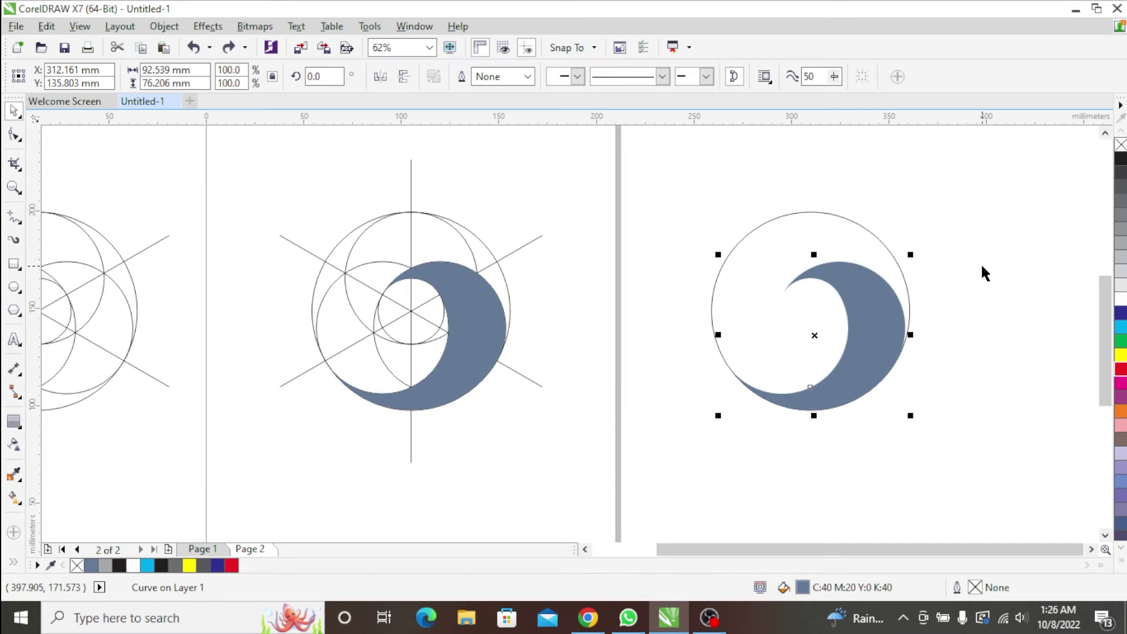
left_click(988, 248)
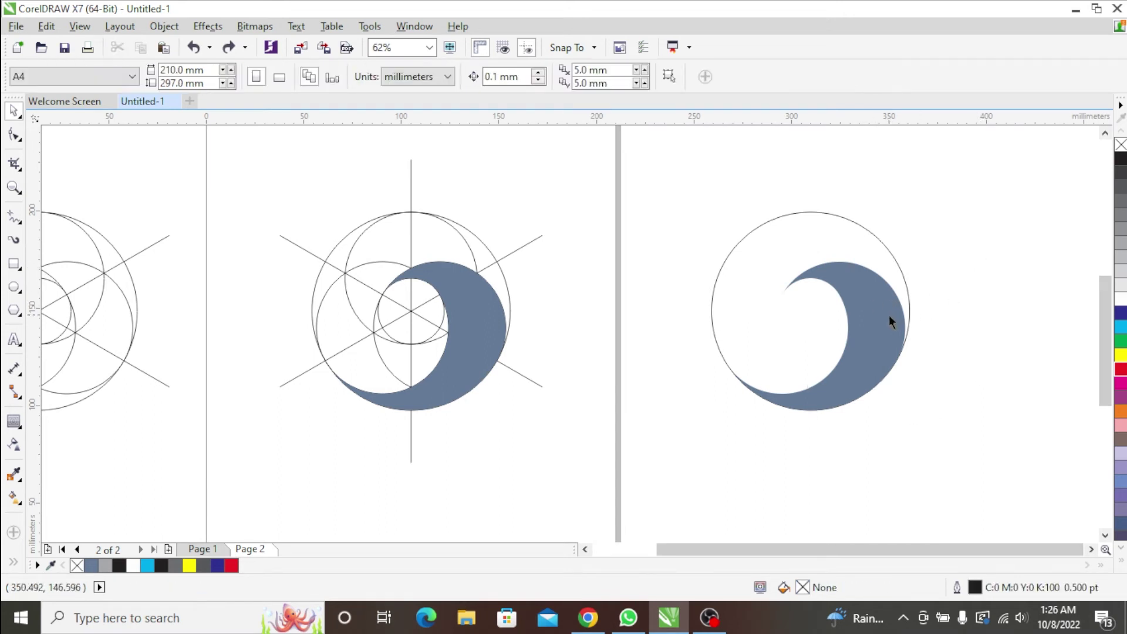
Apply a linear fountain fill to the copied crescent, running from slate blue above its upper edge to white below its lower tail.
left_click(875, 310)
key("g")
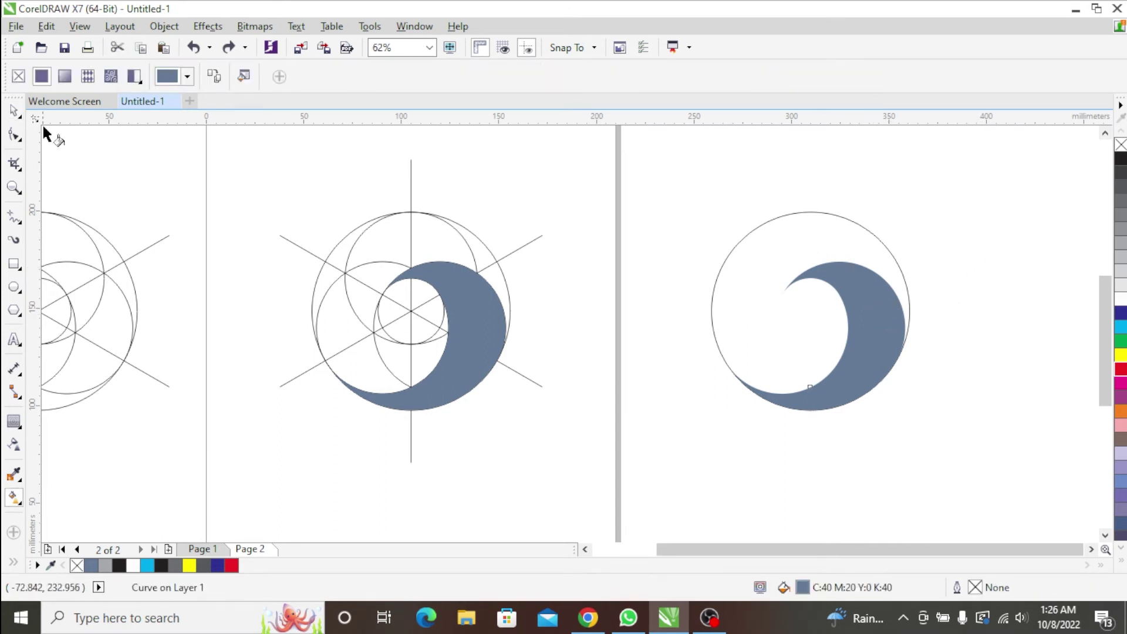
left_click(64, 78)
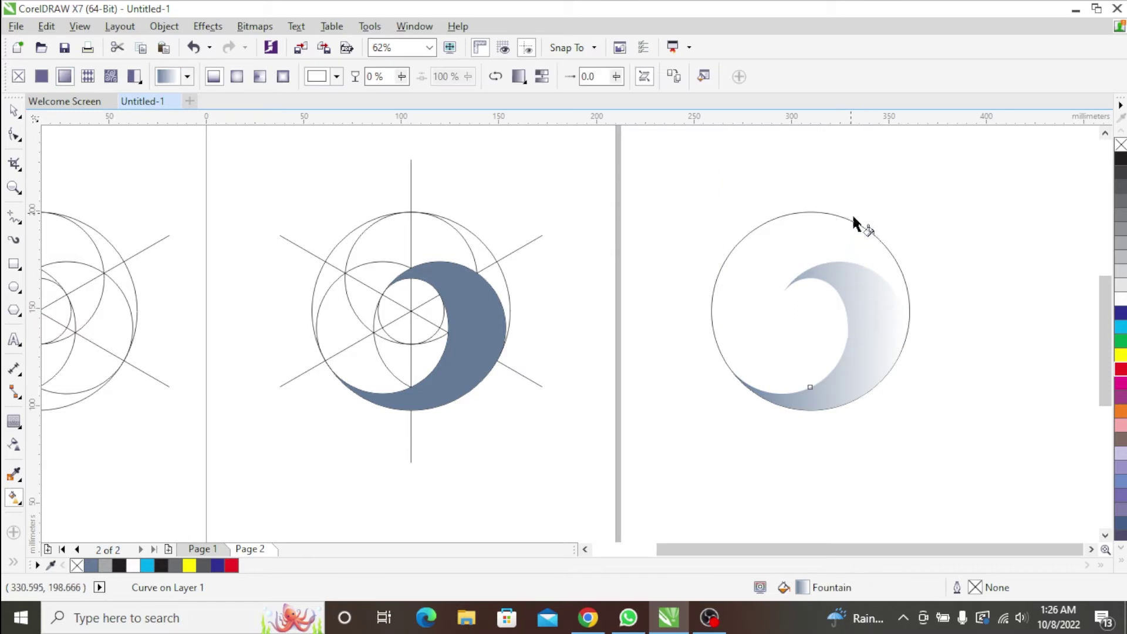
left_click_drag(851, 213, 785, 440)
left_click_drag(786, 439, 785, 440)
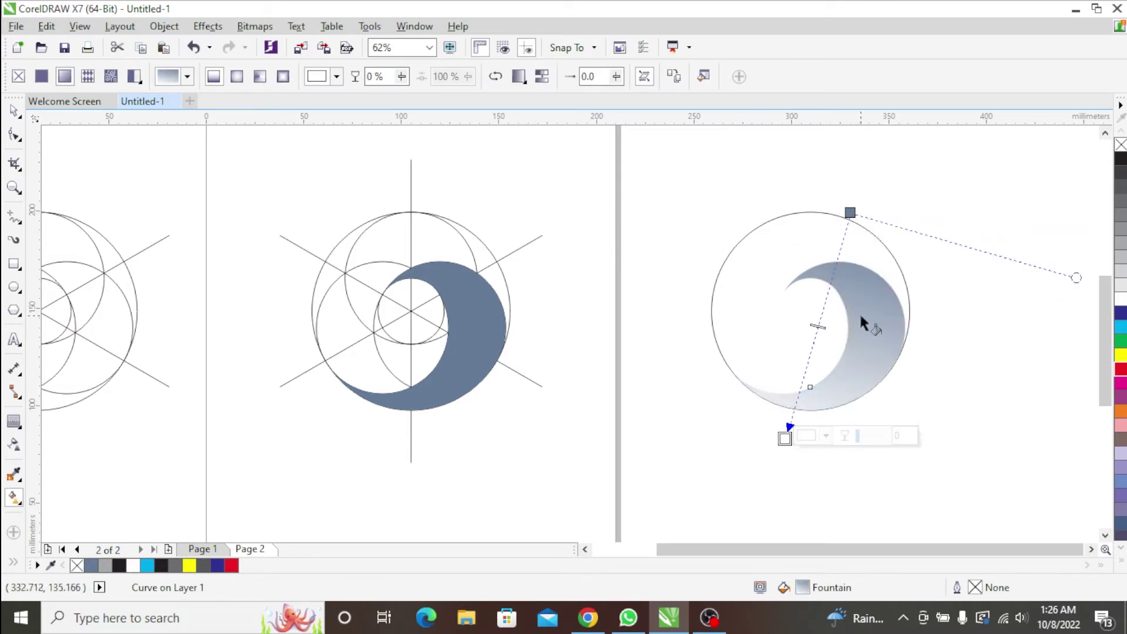
Change the upper, starting colour of the copied crescent's fountain fill to dark navy, C 93, M 76, Y 42, K 69.
left_click(850, 213)
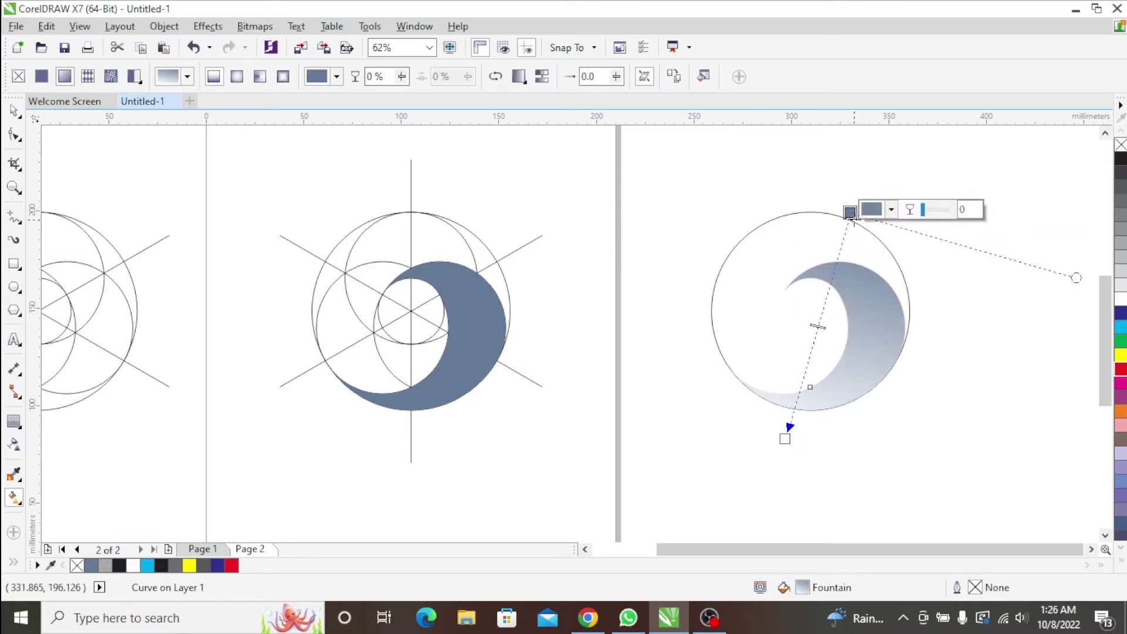
left_click(892, 209)
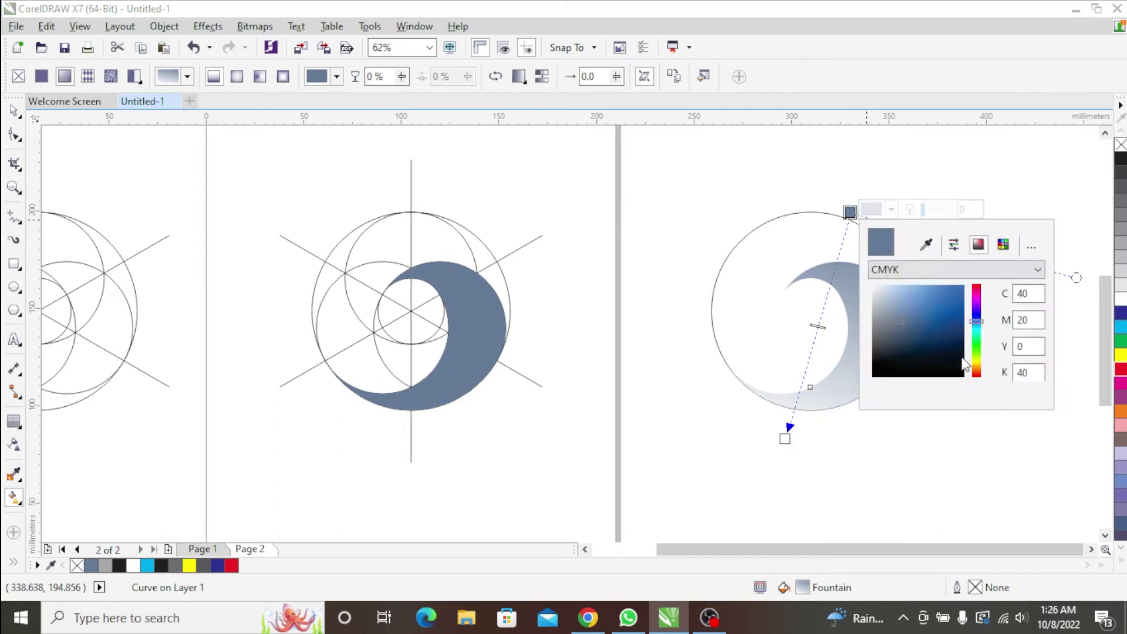
left_click_drag(946, 335, 954, 350)
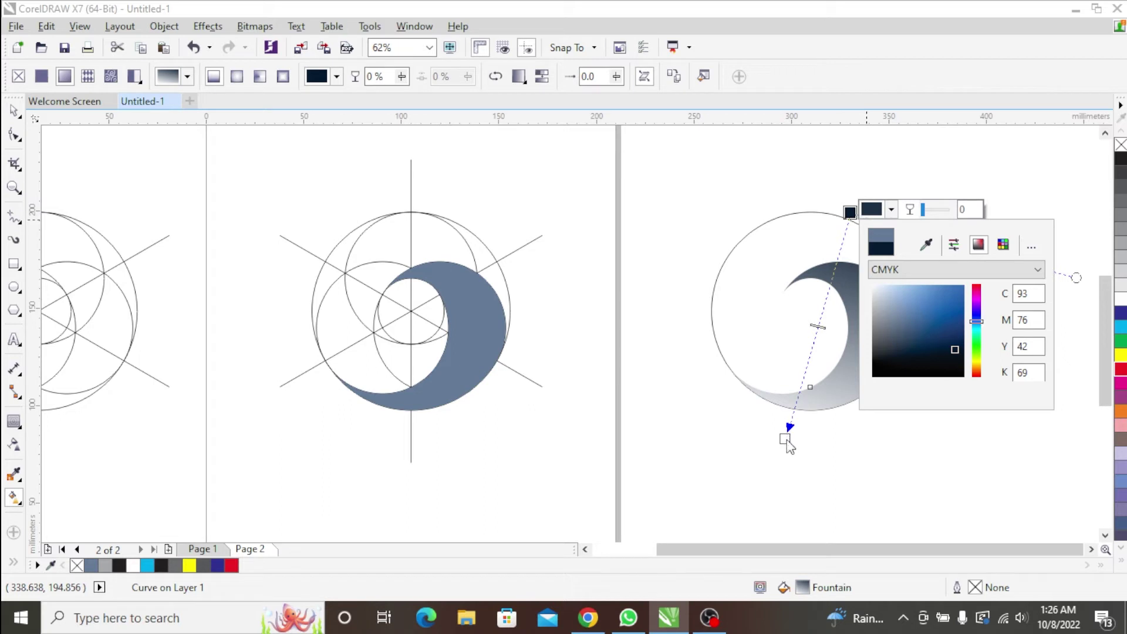
Change the lower, ending colour of the crescent's fountain fill from white to light sky blue and deselect the crescent.
left_click(786, 439)
left_click(826, 436)
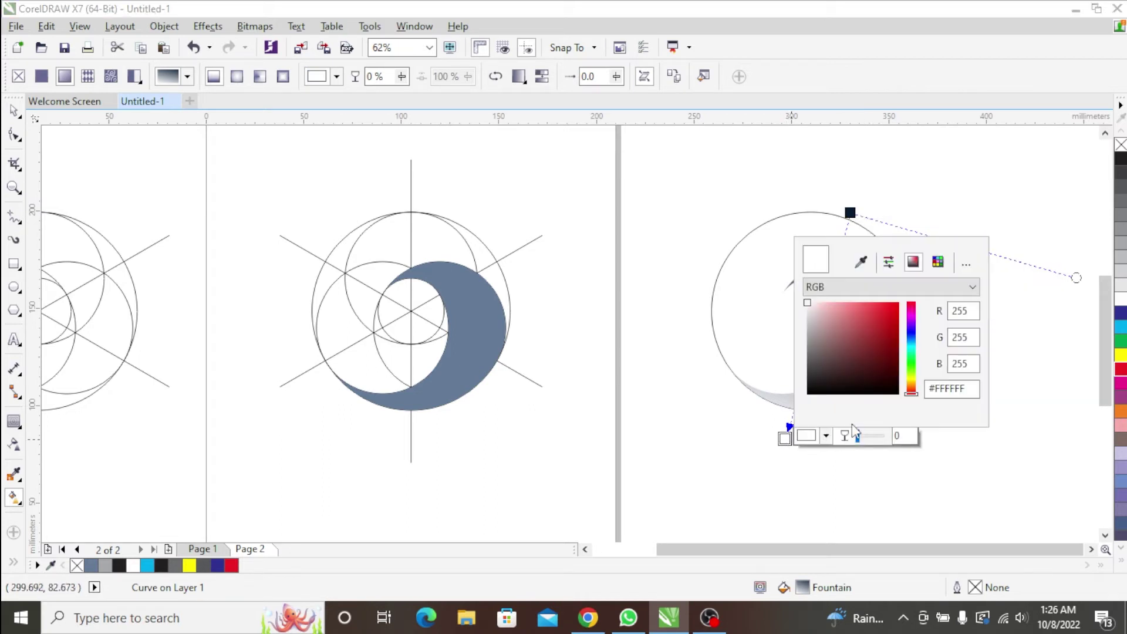
left_click(899, 338)
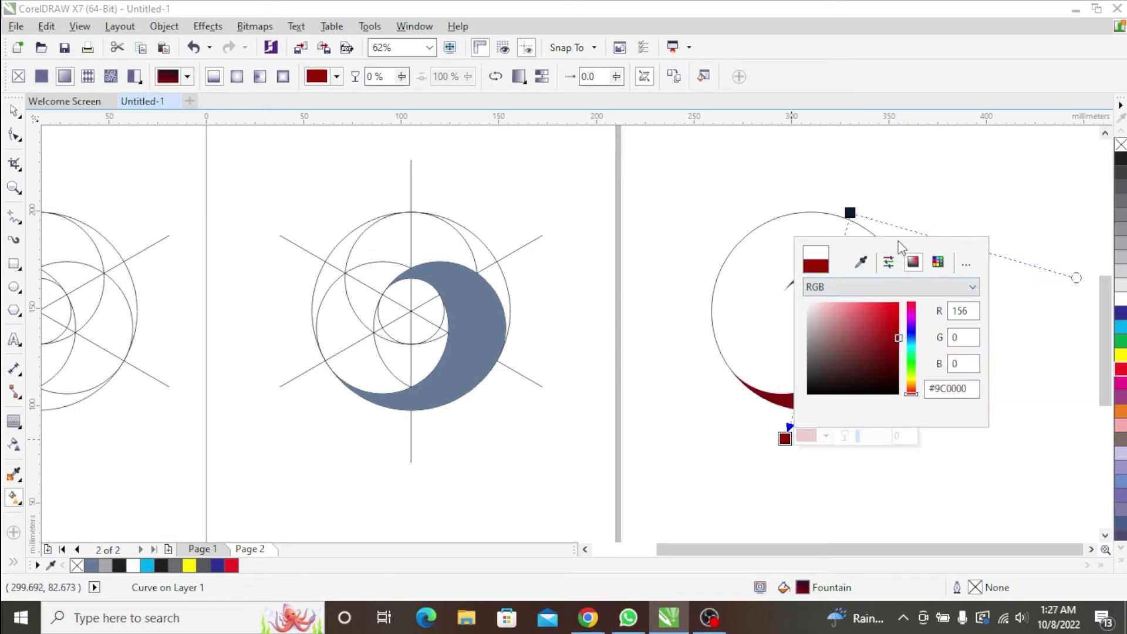
left_click(911, 335)
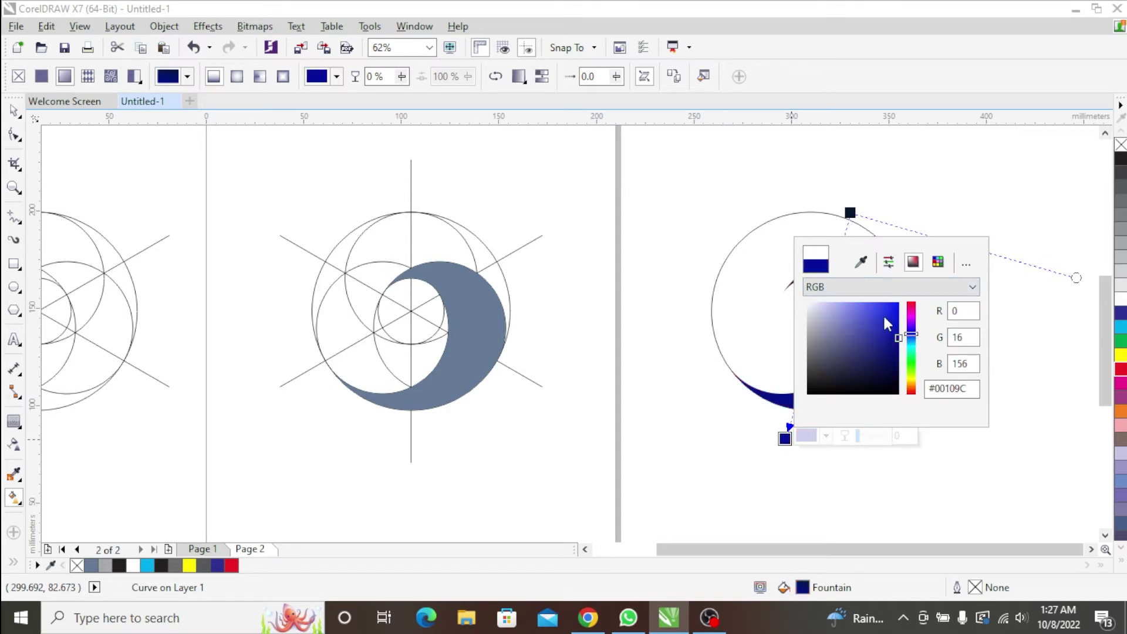
left_click(857, 308)
left_click(834, 305)
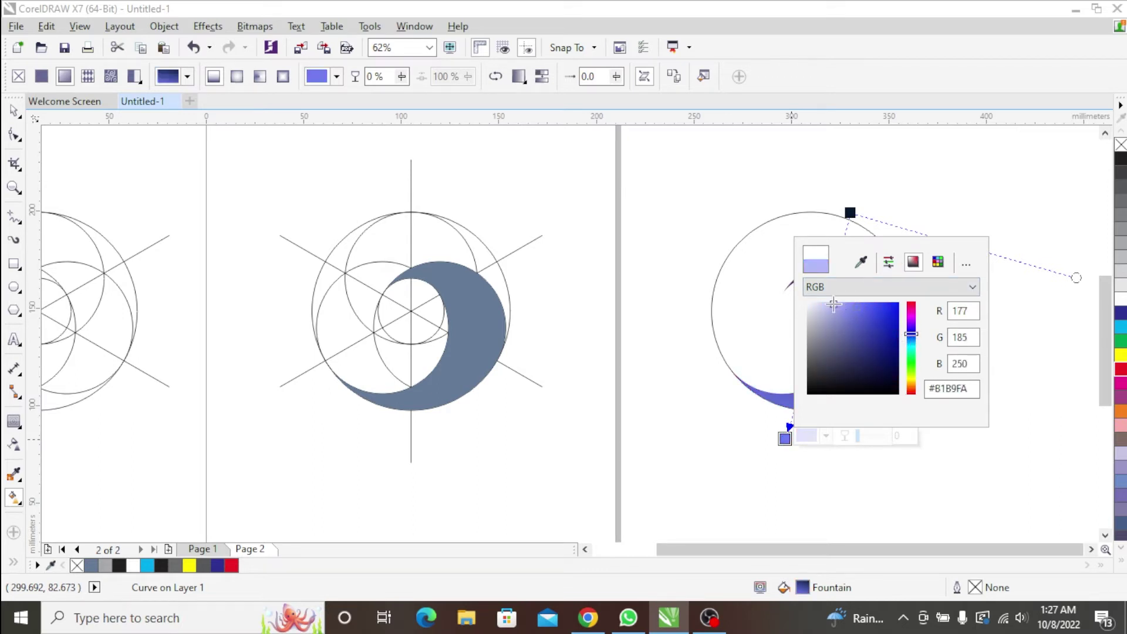
left_click(912, 342)
left_click(858, 307)
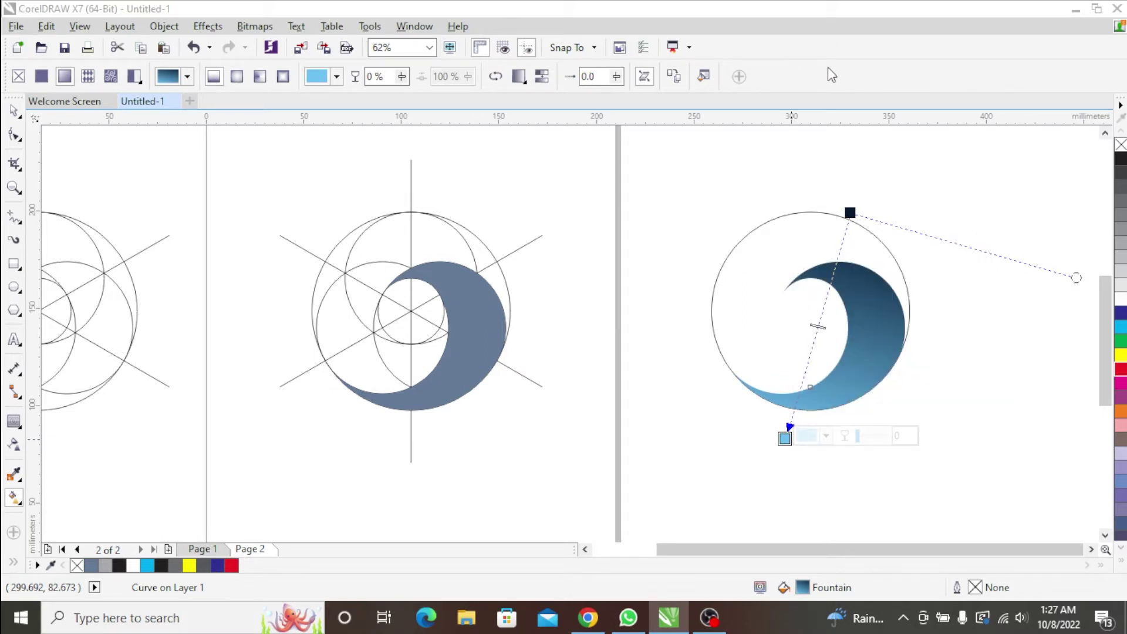
left_click(14, 111)
left_click(846, 197)
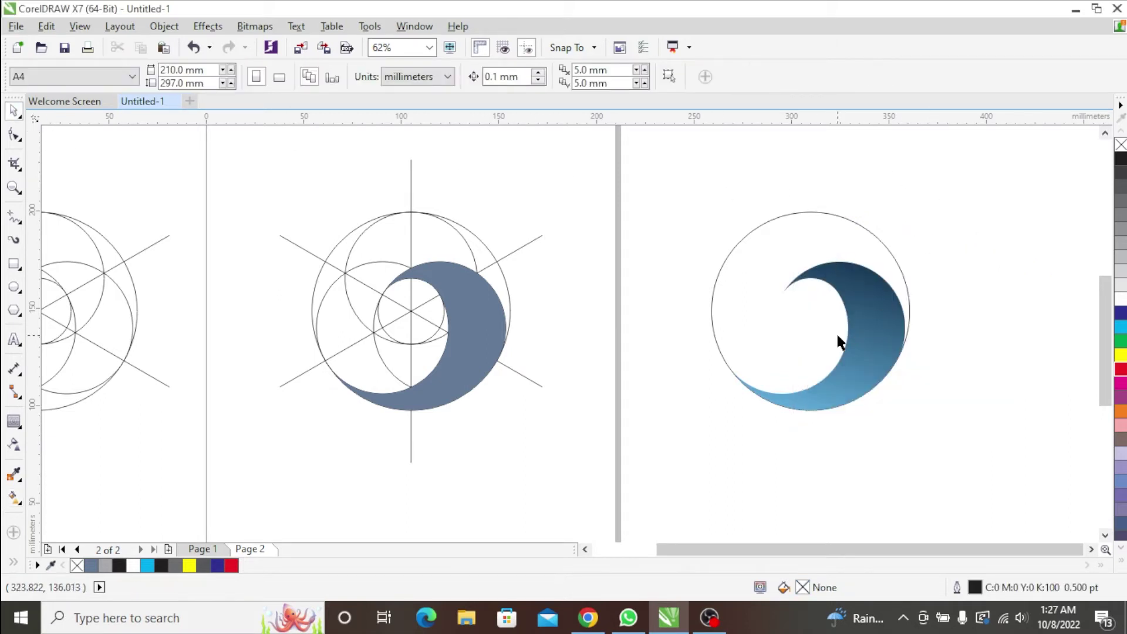
Place a horizontal and a vertical guideline through the centre of the outer circle around the gradient crescent.
left_click(827, 213)
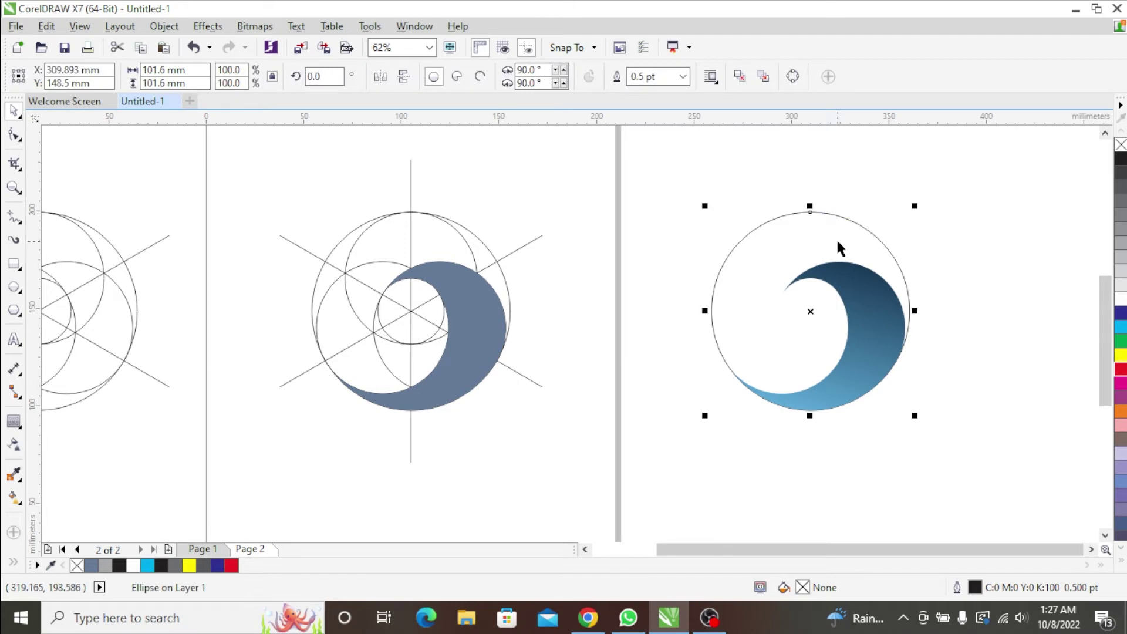
scroll(814, 308, "up", 2)
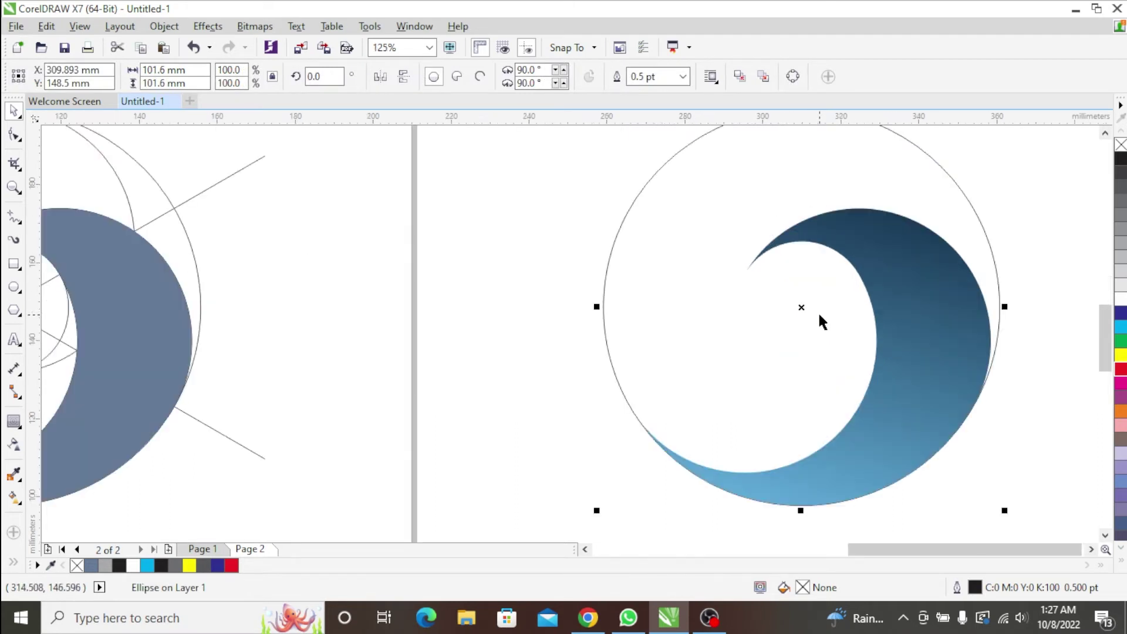
left_click_drag(758, 120, 802, 307)
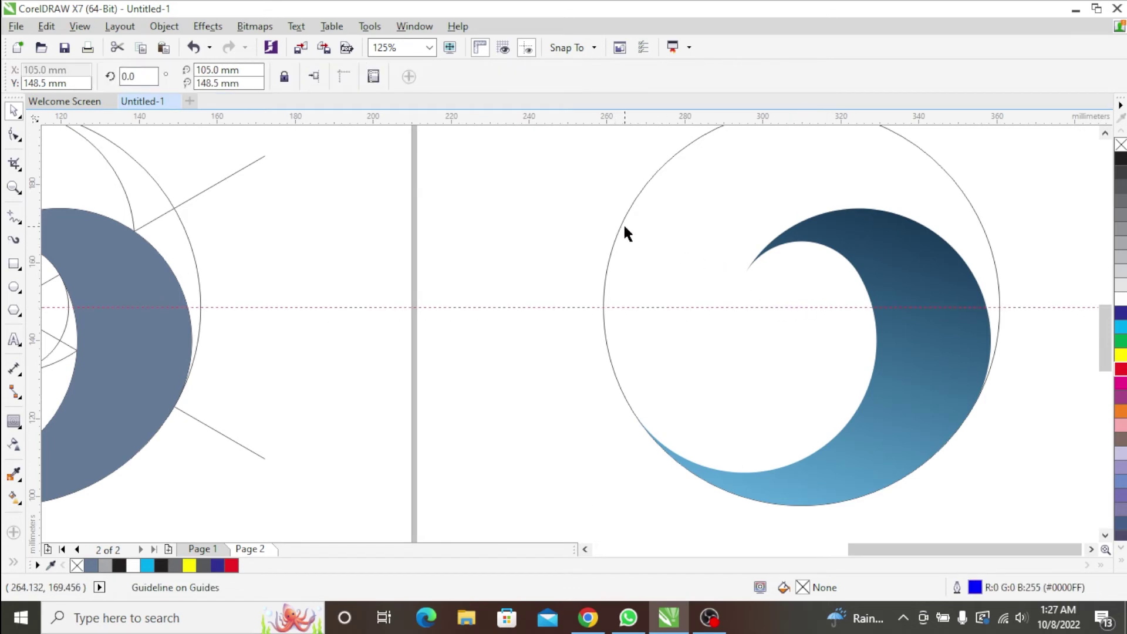
left_click(624, 226)
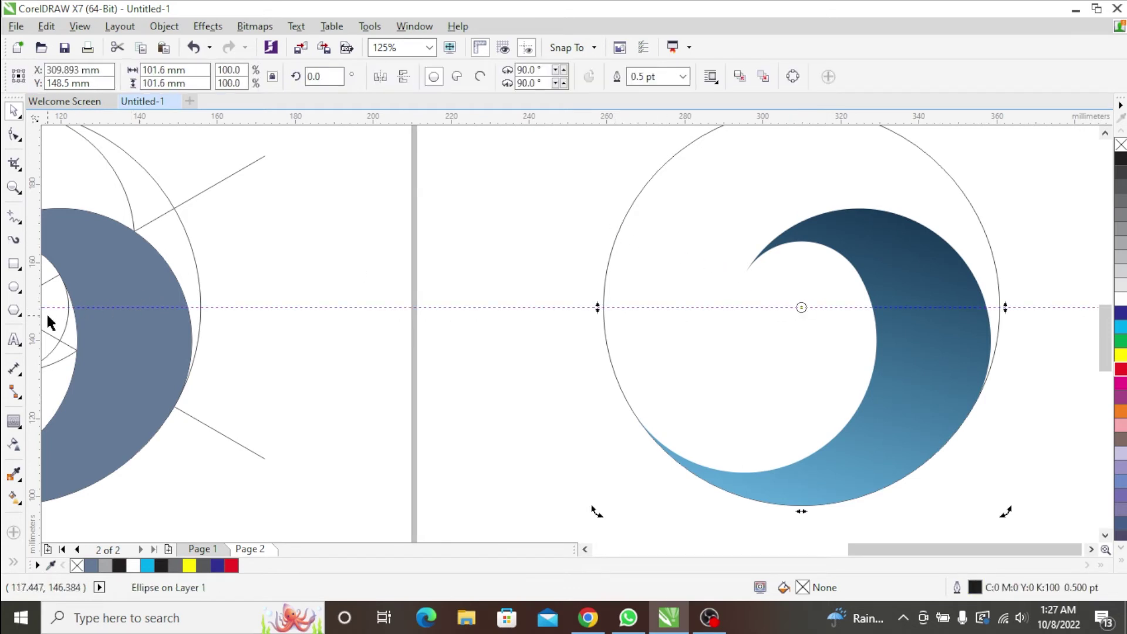
left_click_drag(730, 310, 801, 308)
Move the gradient crescent's centre of rotation to the intersection of the two guidelines.
left_click(873, 278)
left_click(893, 269)
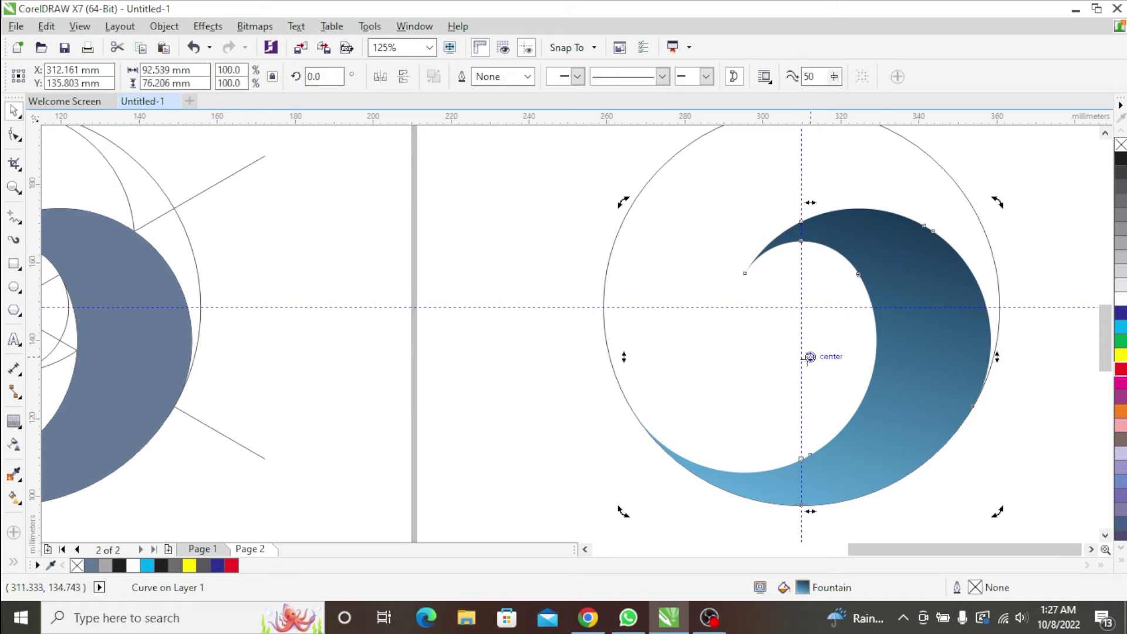
left_click_drag(810, 356, 801, 307)
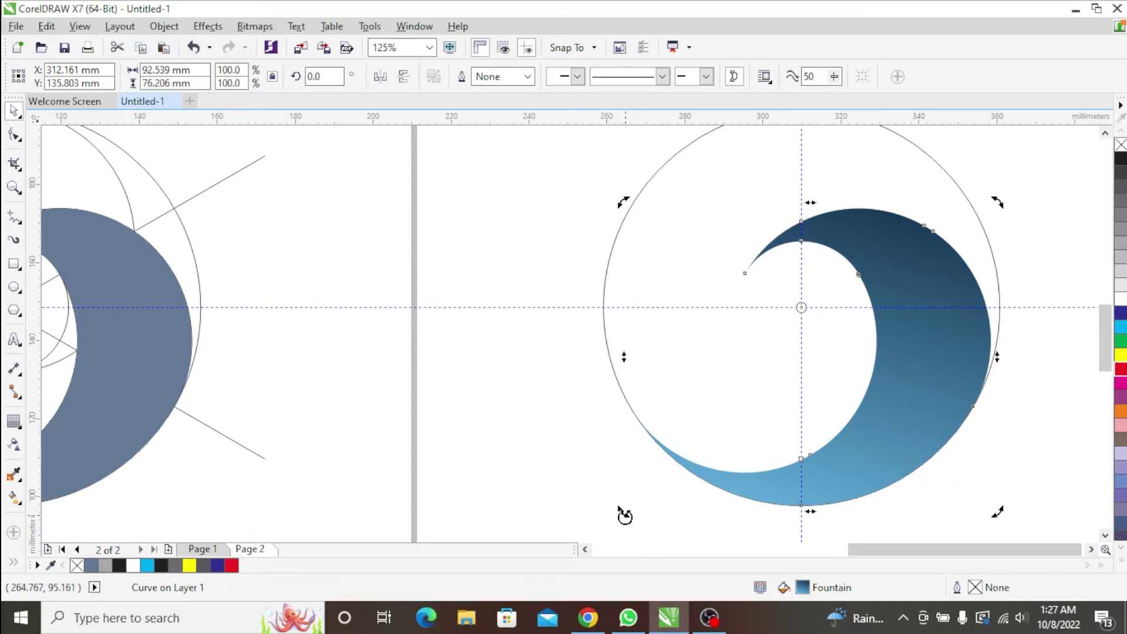
Rotate a copy of the crescent by 240 degrees around the guideline intersection and repeat the operation to complete the three-part ring.
left_click_drag(624, 513, 764, 224)
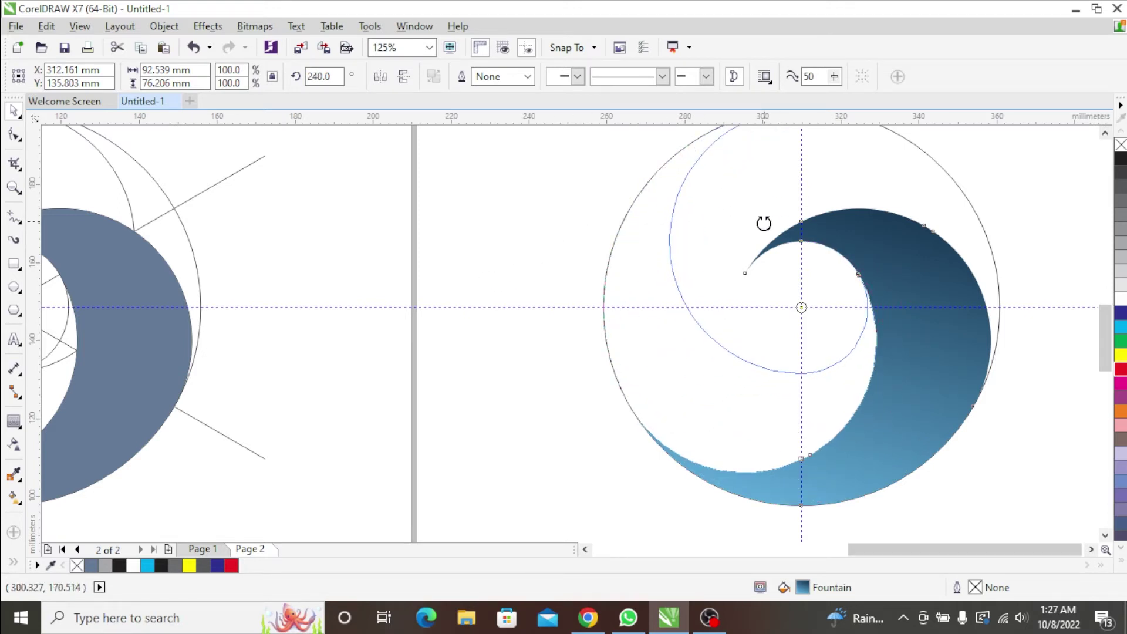
left_click_drag(763, 224, 763, 227)
scroll(707, 300, "down", 1)
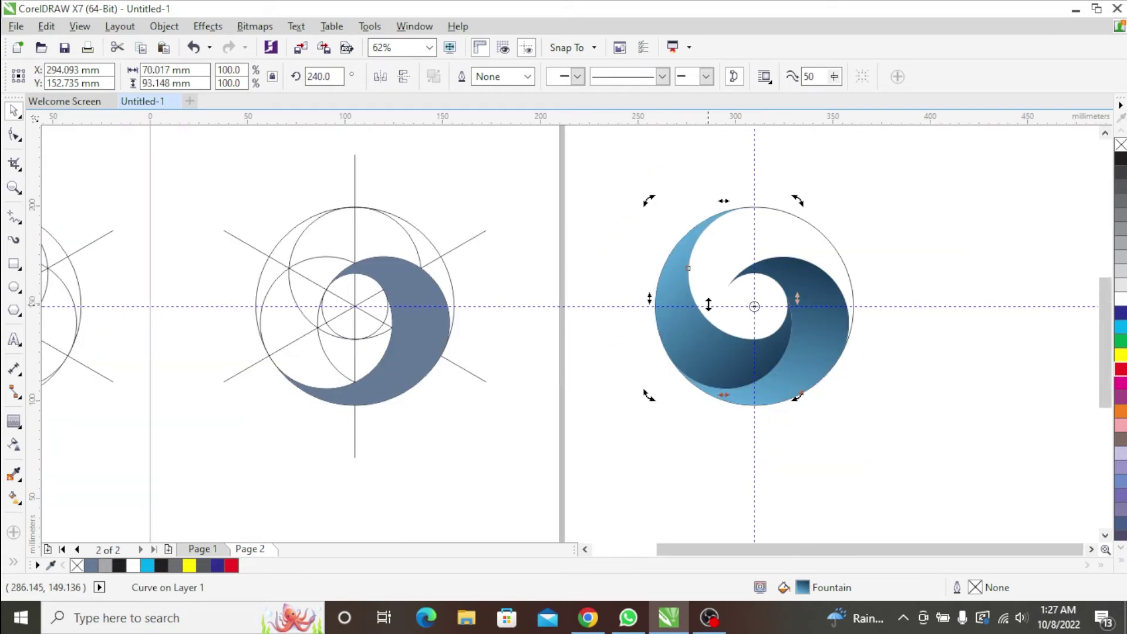
key("ctrl+r")
left_click(855, 292)
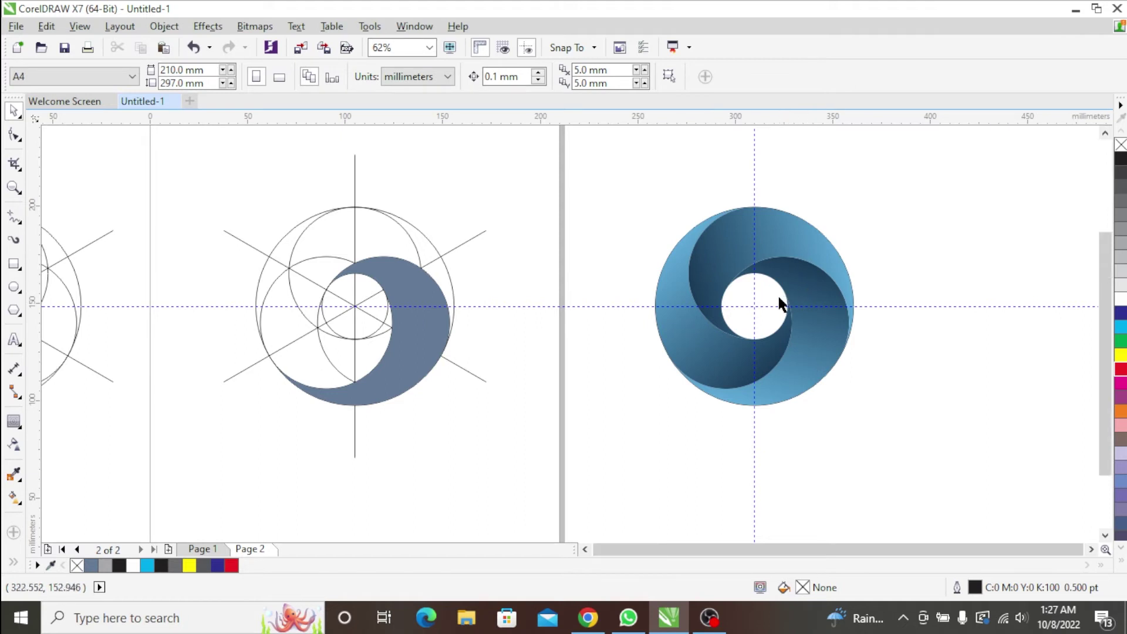
Select the three gradient crescents and copy them together to the empty area right of the original ring, level with it.
scroll(787, 270, "down", 2)
scroll(787, 265, "up", 2)
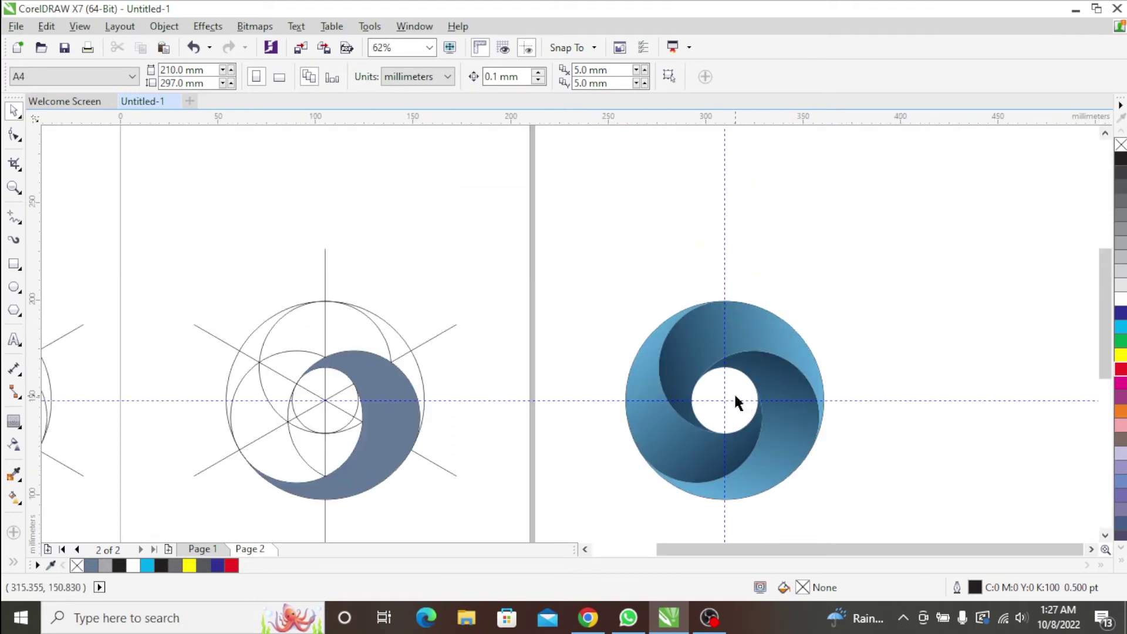
left_click(691, 358)
left_click(647, 373, "shift")
left_click(795, 409, "shift")
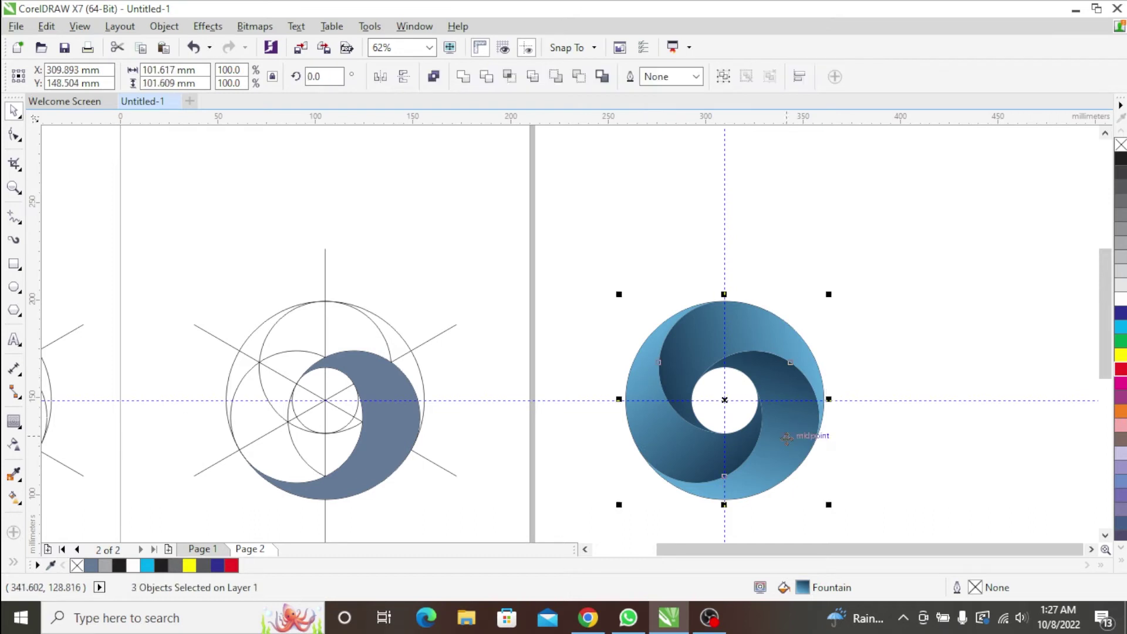
left_click_drag(787, 438, 831, 468)
key("ctrl+z")
scroll(762, 455, "right", 3)
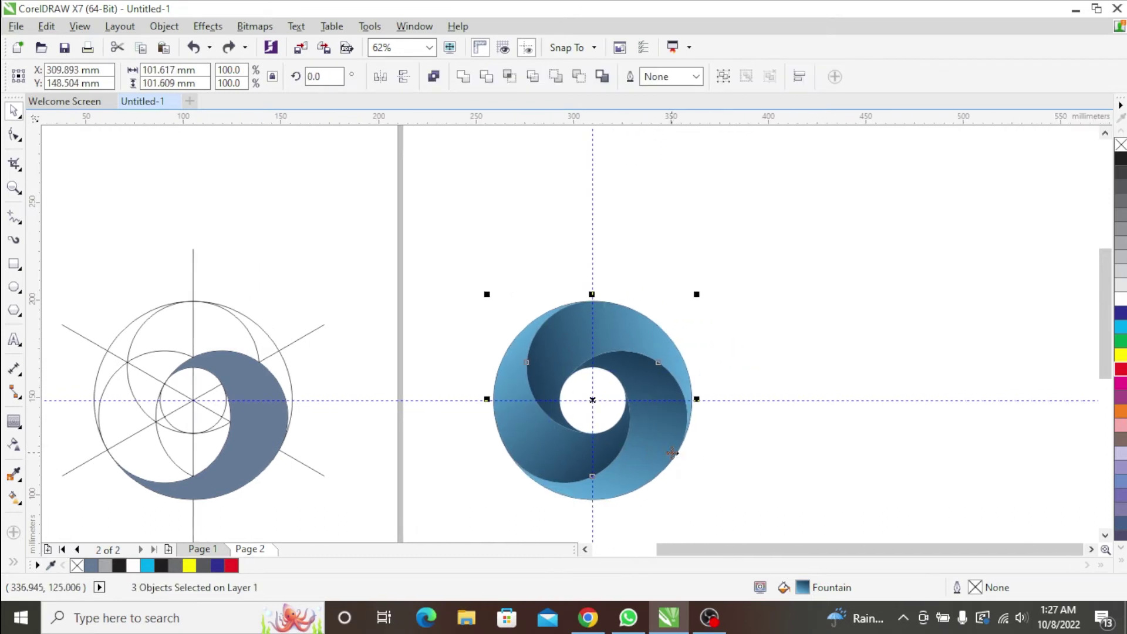
scroll(673, 453, "right", 2)
left_click_drag(567, 444, 828, 439)
left_click(890, 245)
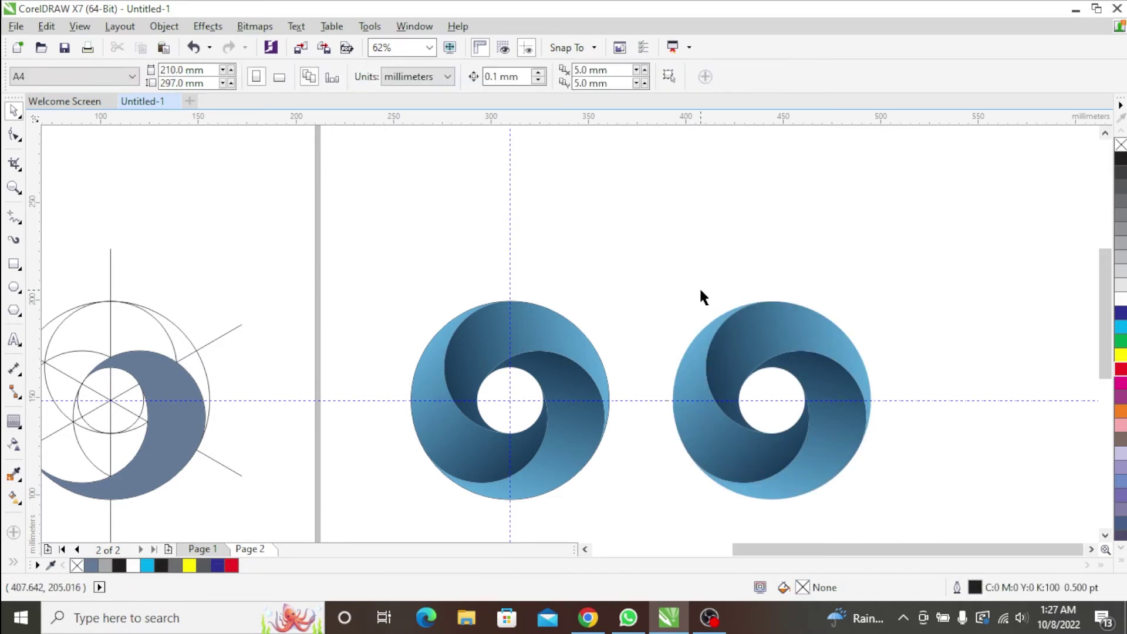
Try moving the left crescent of the copied ring inward and undo the move.
left_click(714, 345)
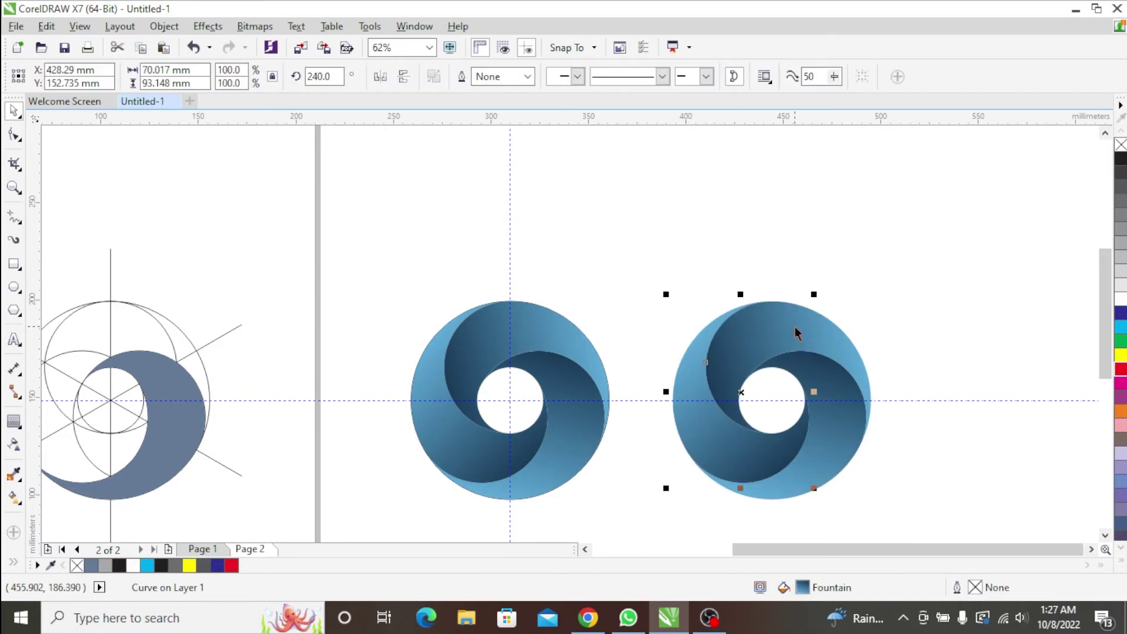
left_click(682, 377)
left_click_drag(697, 375, 764, 405)
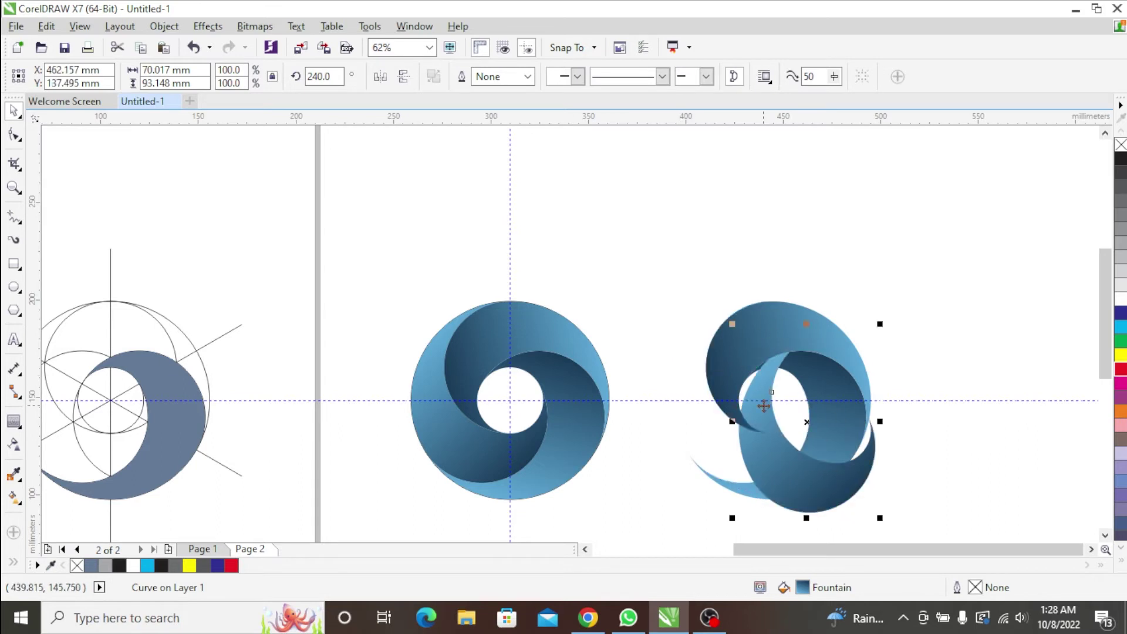
key("ctrl+z")
Delete the upper and right-hand crescents of the copied ring, keeping only the lower-left one.
left_click(835, 381)
left_click(833, 451, "shift")
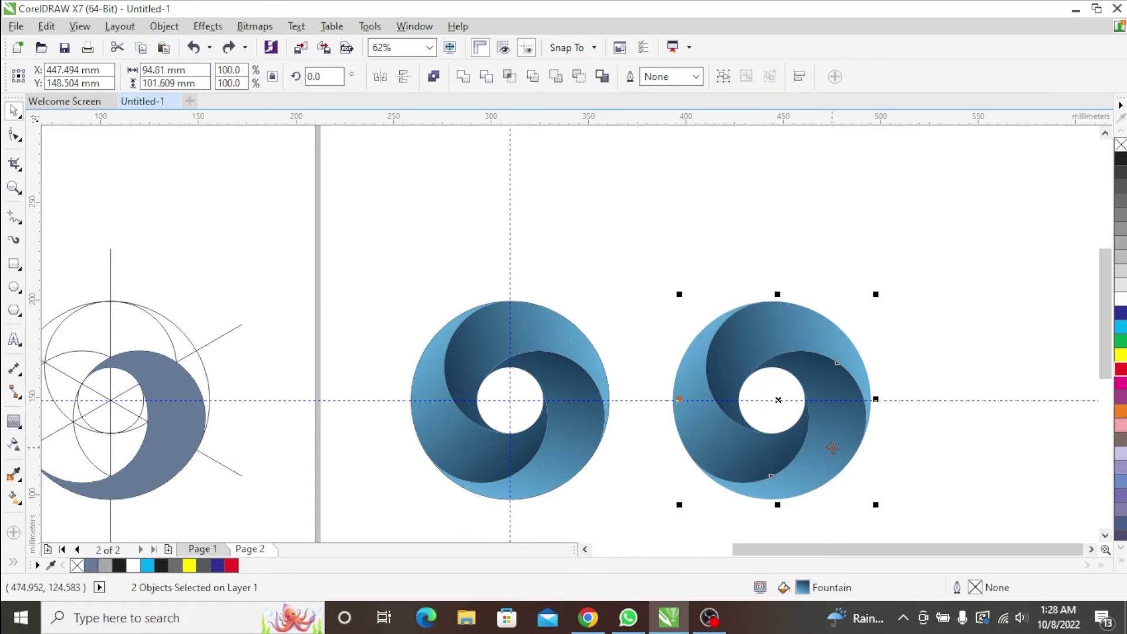
key("Delete")
Apply an inside contour with 7 steps and a 1.844 mm offset to the remaining crescent.
left_click(761, 443)
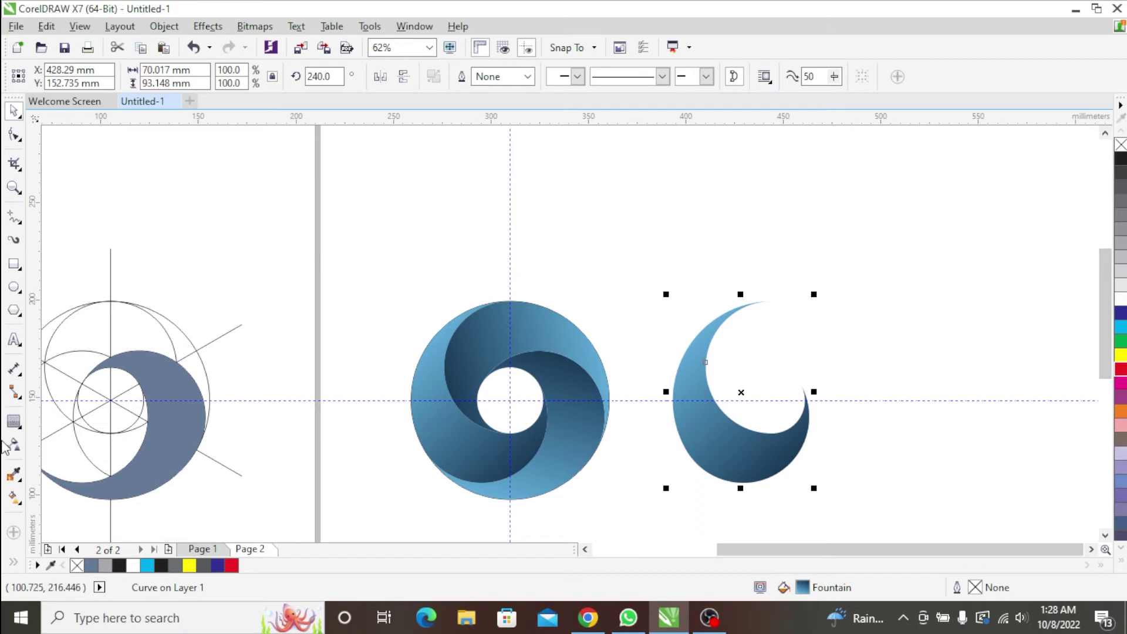
left_click(13, 421)
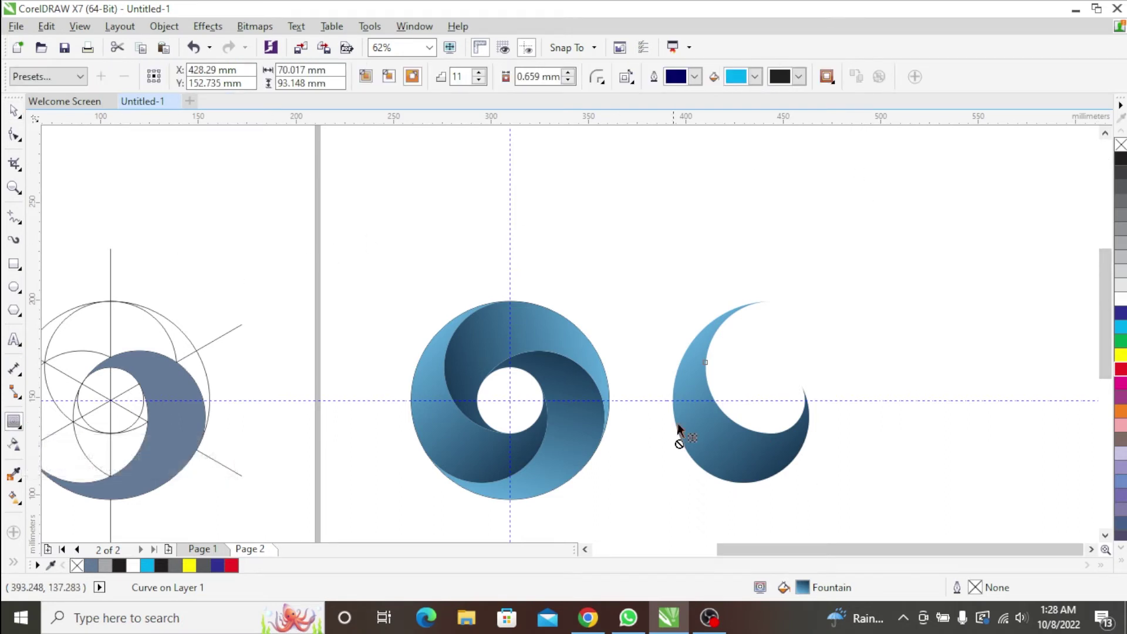
left_click_drag(713, 425, 714, 427)
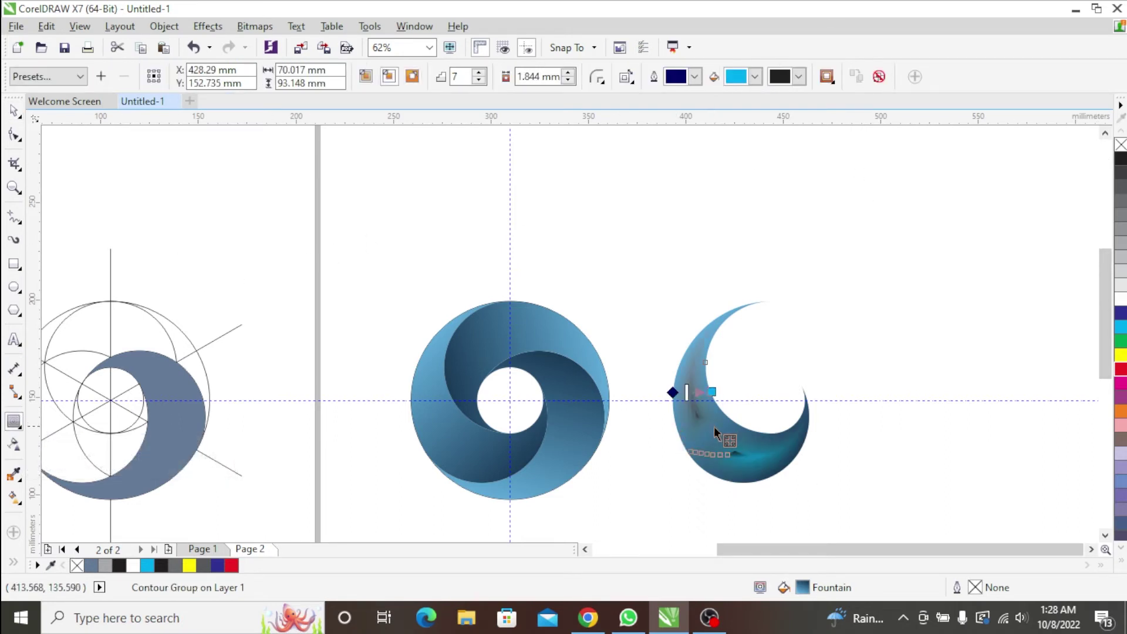
scroll(721, 436, "up", 1)
scroll(721, 436, "up", 1)
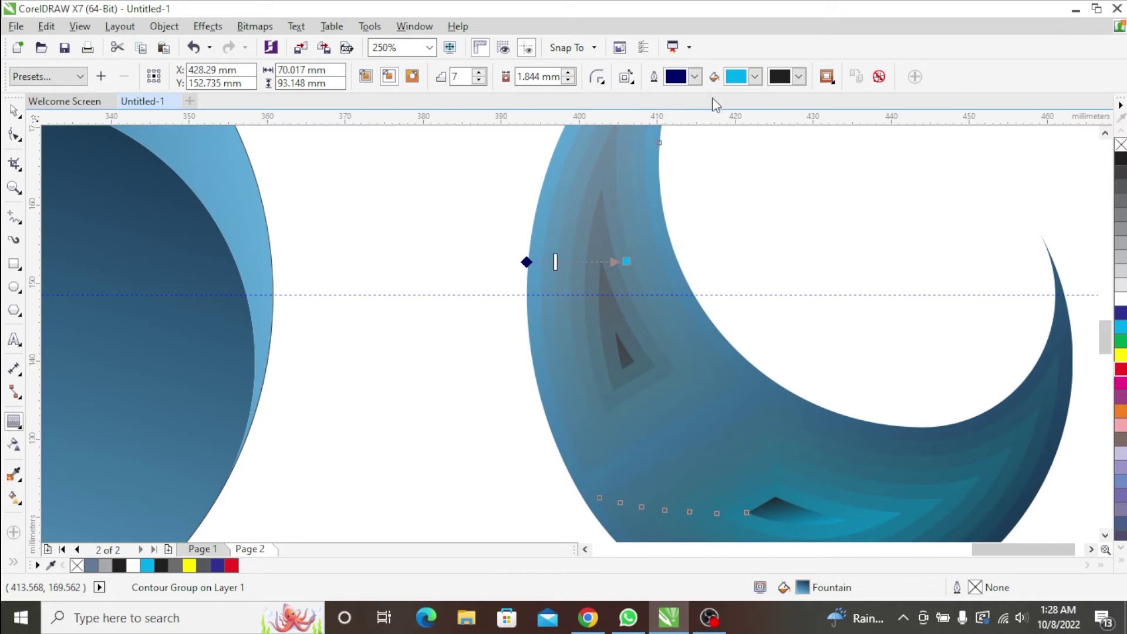
Remove the fill from the contoured crescent and give it a black hairline outline.
left_click(1120, 145)
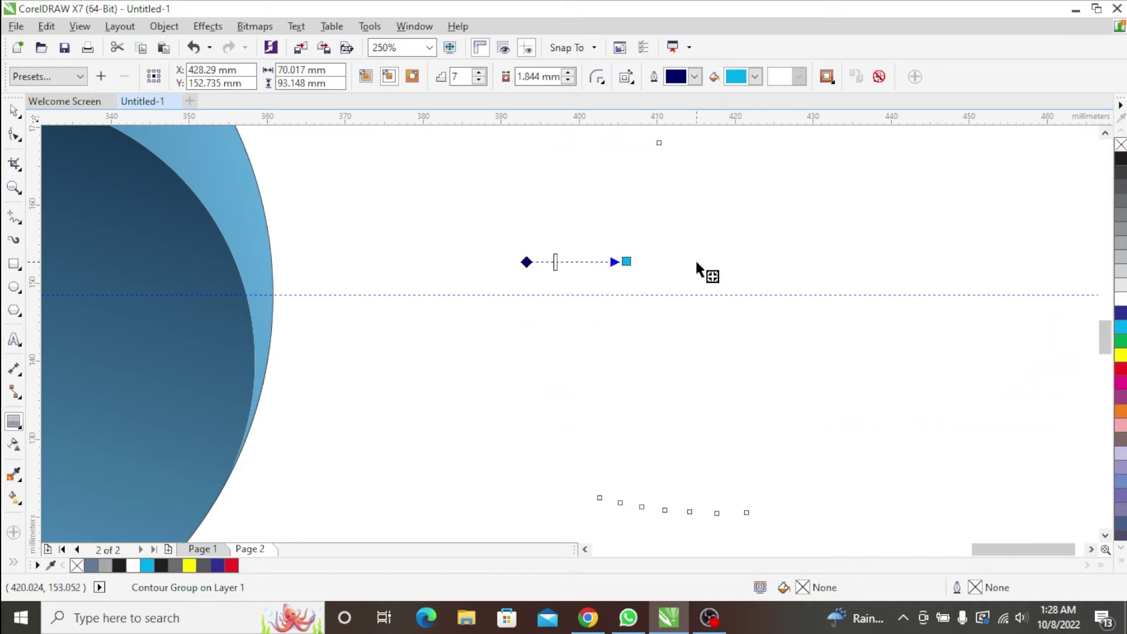
left_click(14, 110)
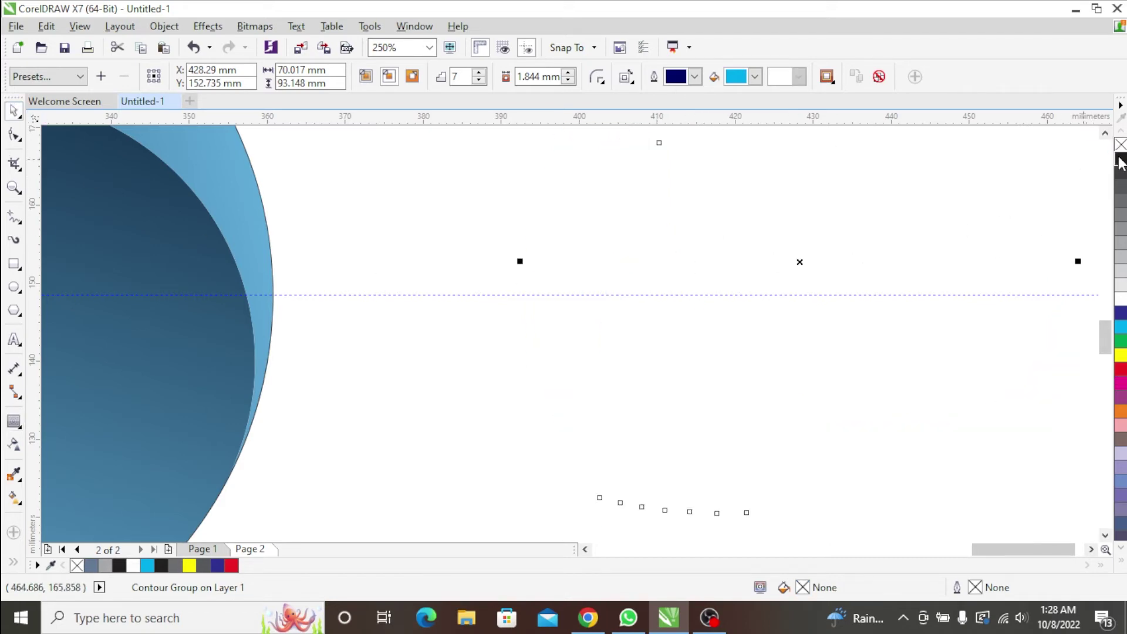
scroll(770, 312, "down", 2)
scroll(828, 413, "up", 2)
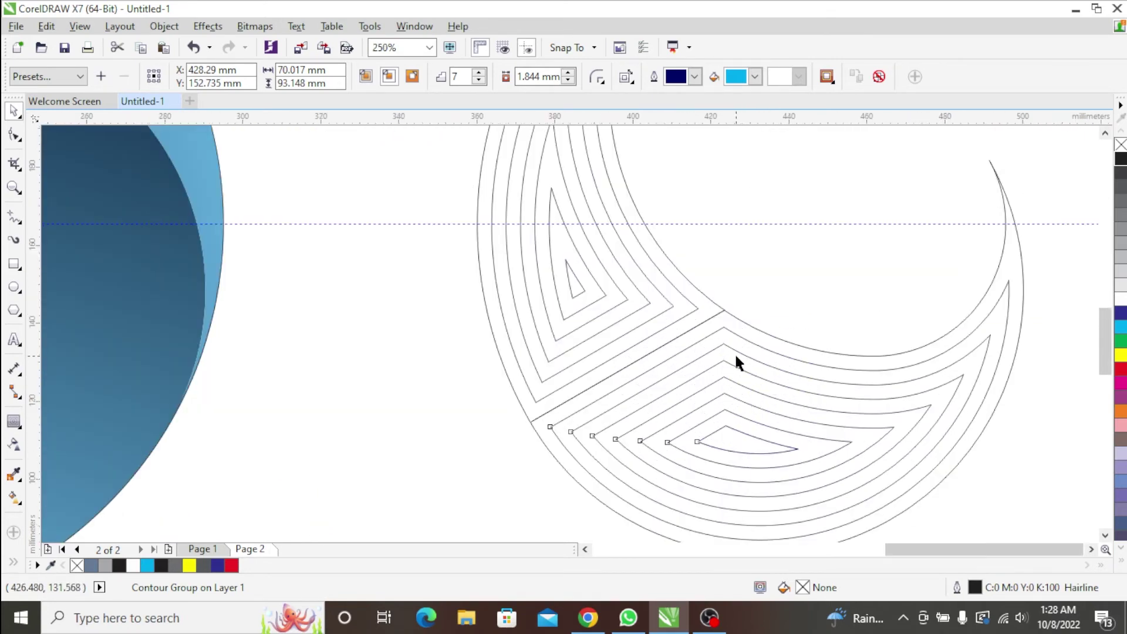
scroll(735, 353, "down", 2)
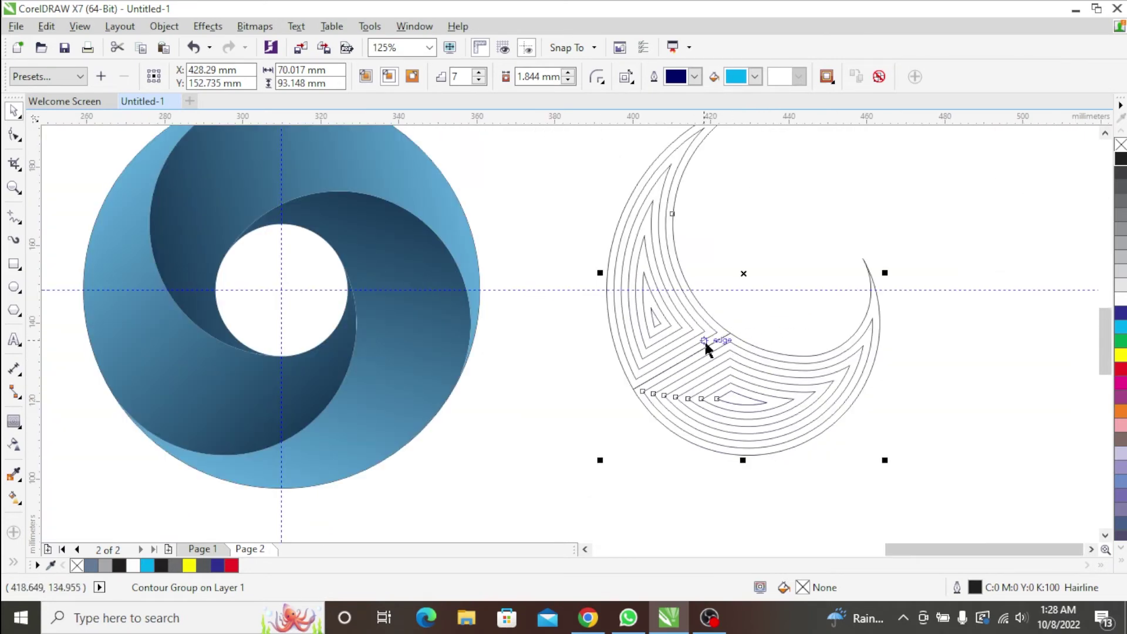
Undo the outline, fill and contour changes on the single crescent to restore its plain gradient fill.
key("ctrl+z")
key("ctrl+z")
key("ctrl+z")
key("ctrl+z")
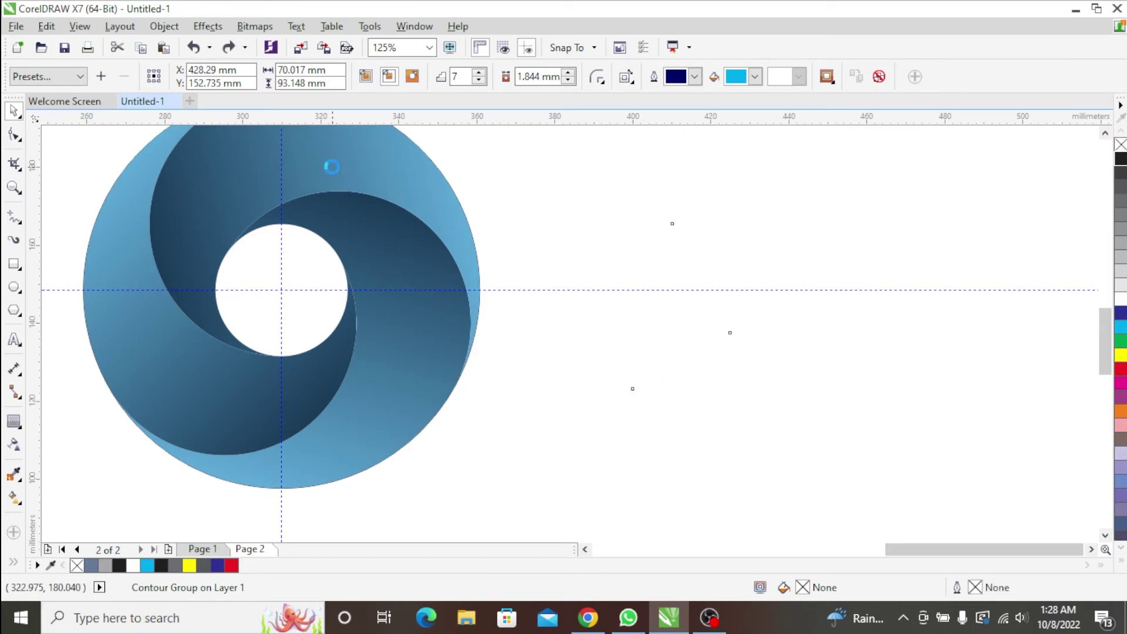
key("ctrl+shift+z")
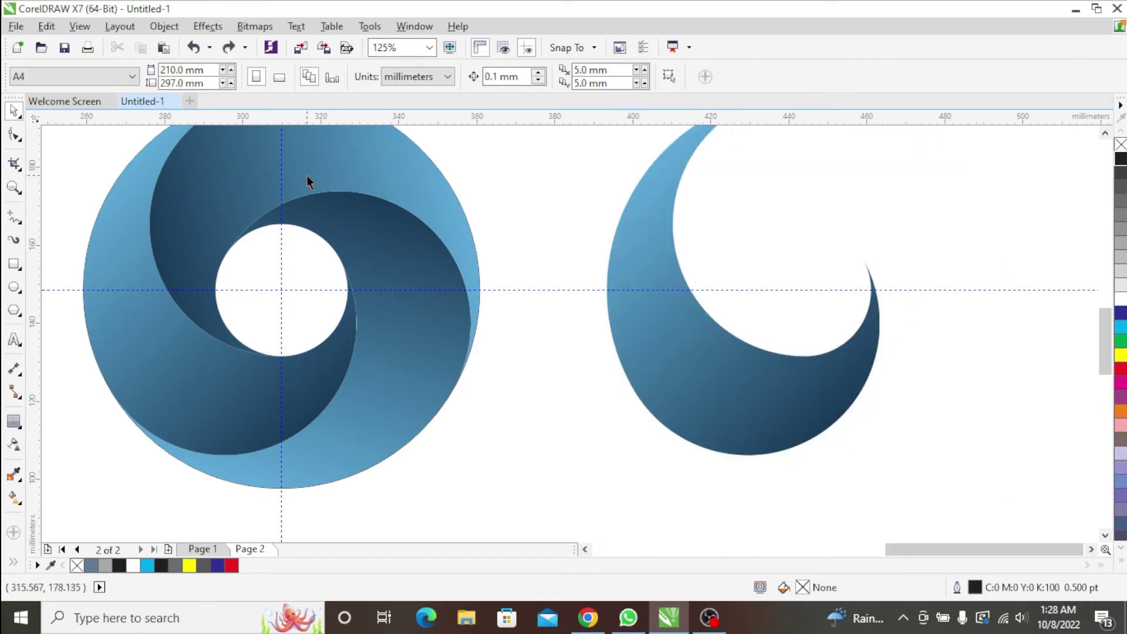
Remove the gradient fill from the copied crescent and give it a black hairline outline.
left_click_drag(692, 363, 726, 440)
key("ctrl+z")
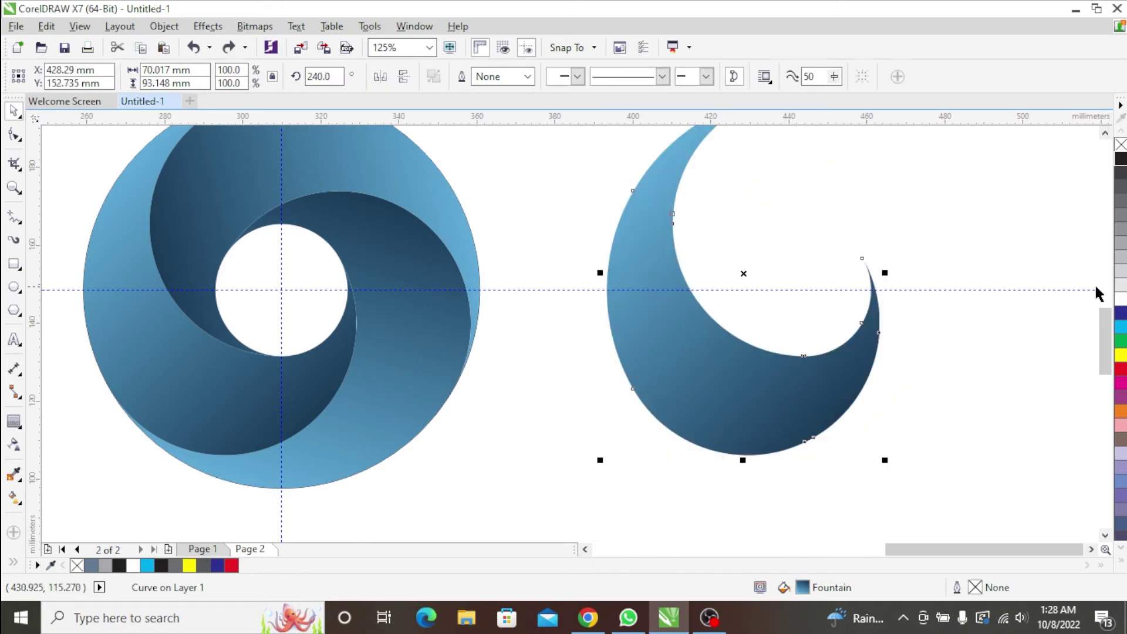
left_click(1120, 145)
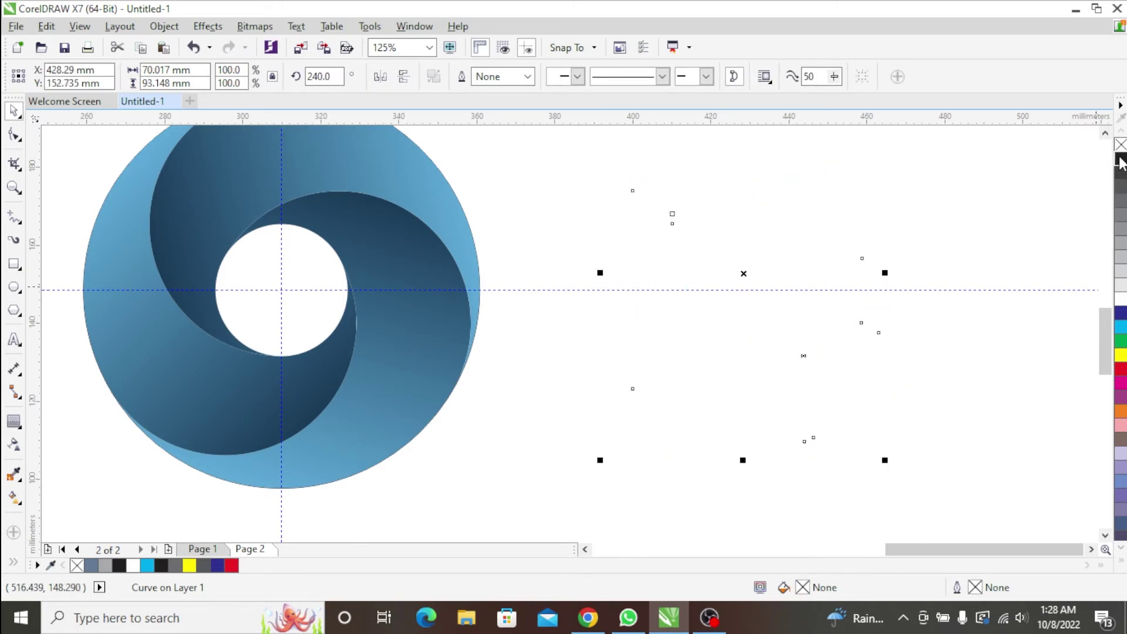
right_click(1120, 159)
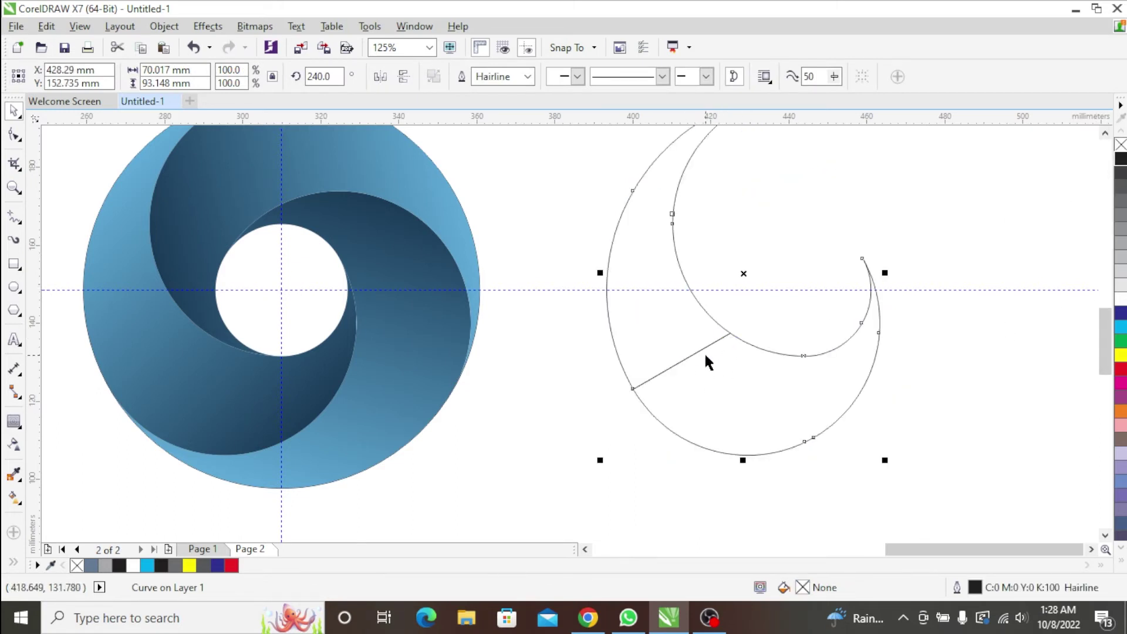
Try to remove the stray line across the crescent by editing the nodes at its two ends.
left_click(14, 135)
scroll(664, 384, "up", 3)
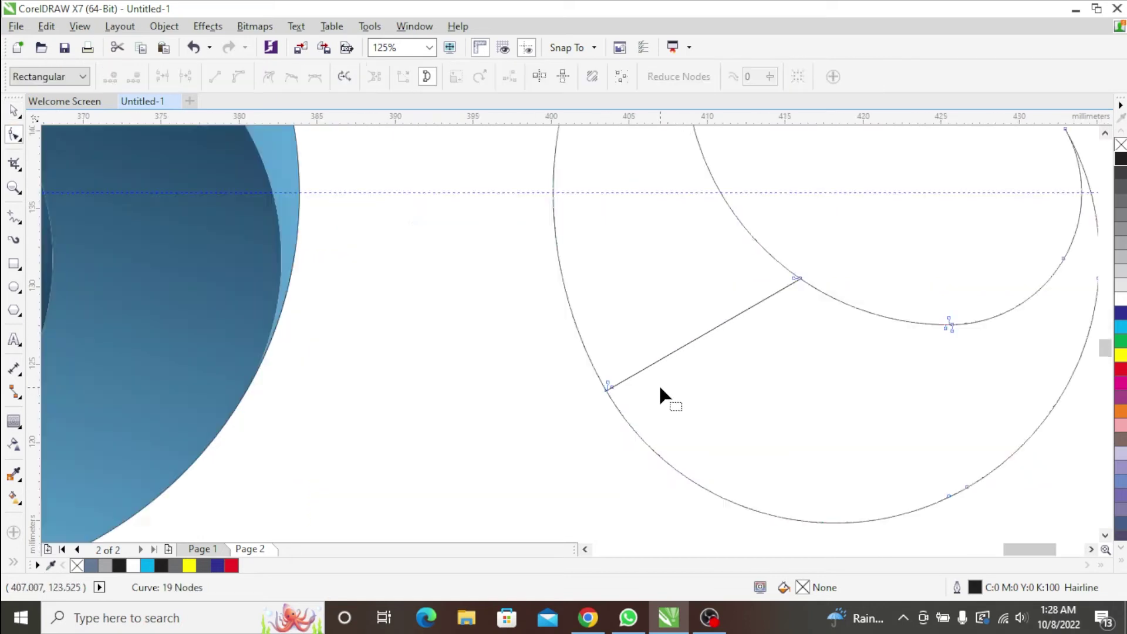
scroll(659, 384, "up", 2)
left_click(552, 391)
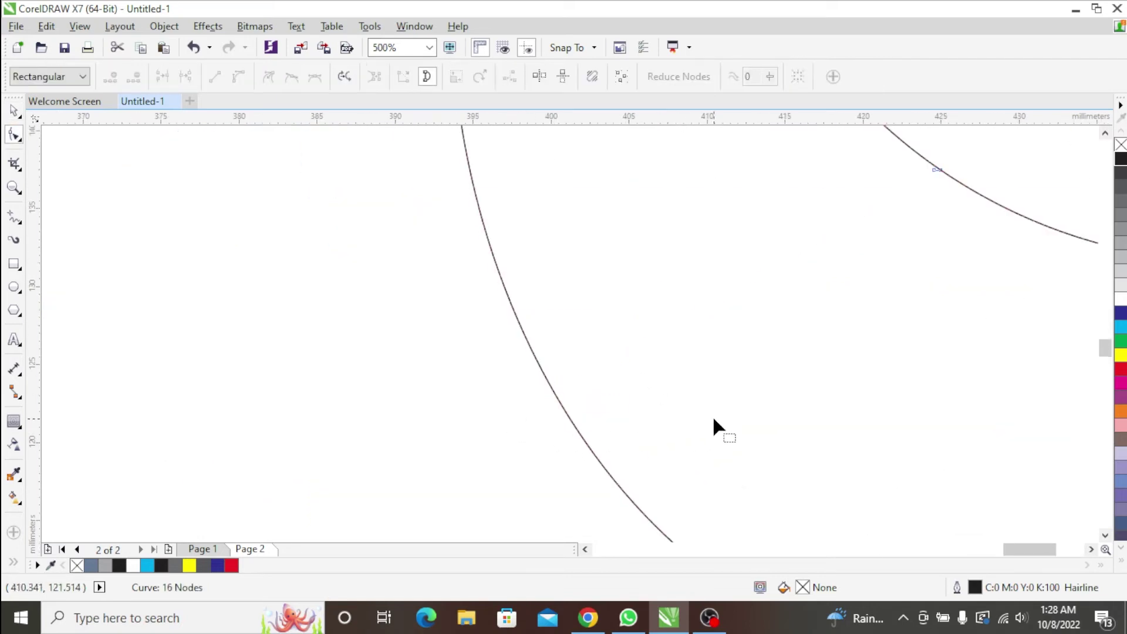
scroll(712, 410, "down", 4)
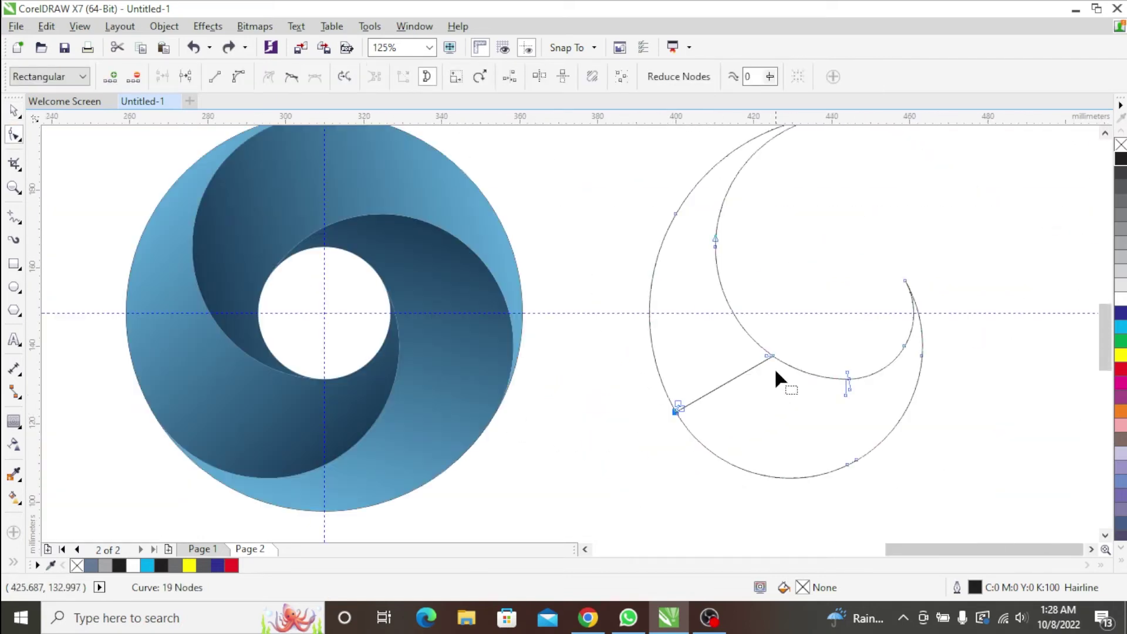
scroll(774, 367, "up", 4)
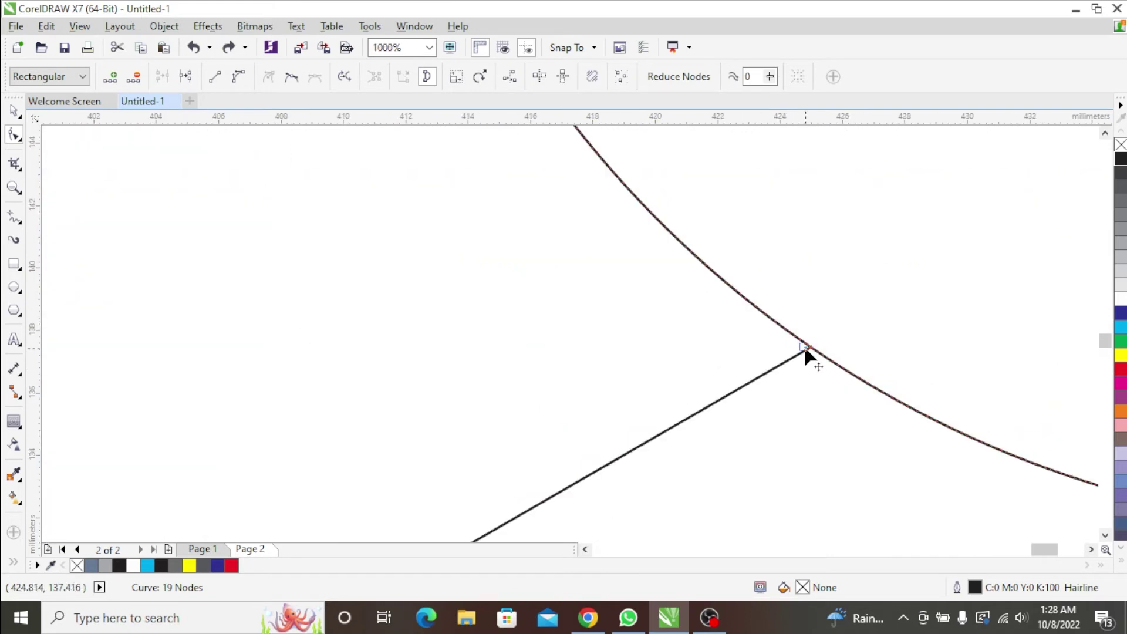
left_click(806, 348)
scroll(817, 409, "down", 4)
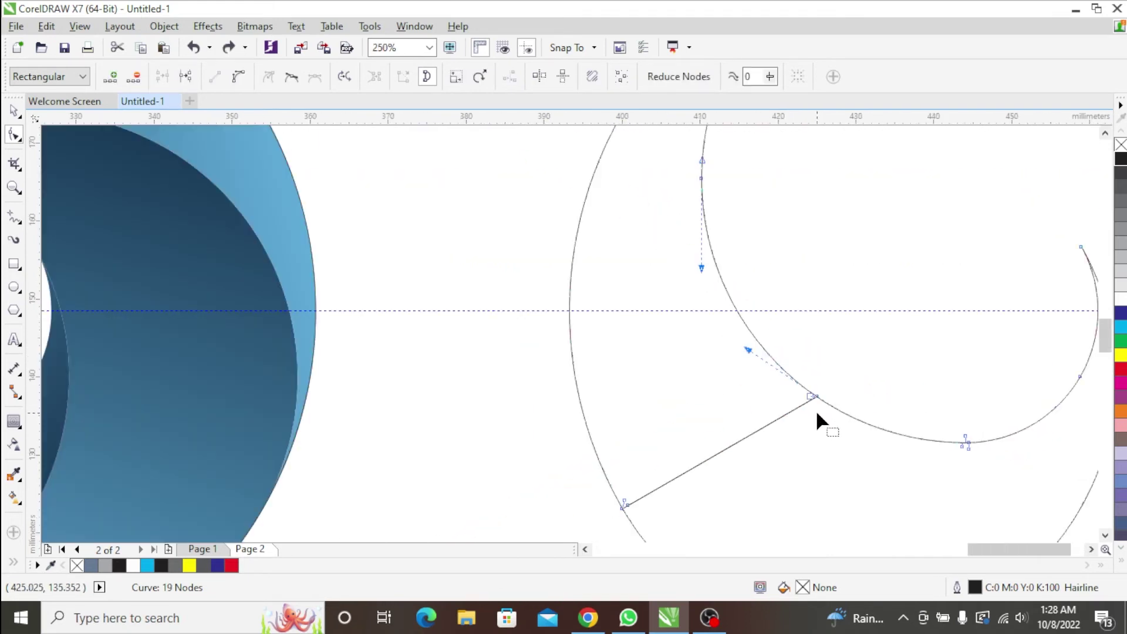
key("space")
left_click_drag(864, 447, 864, 446)
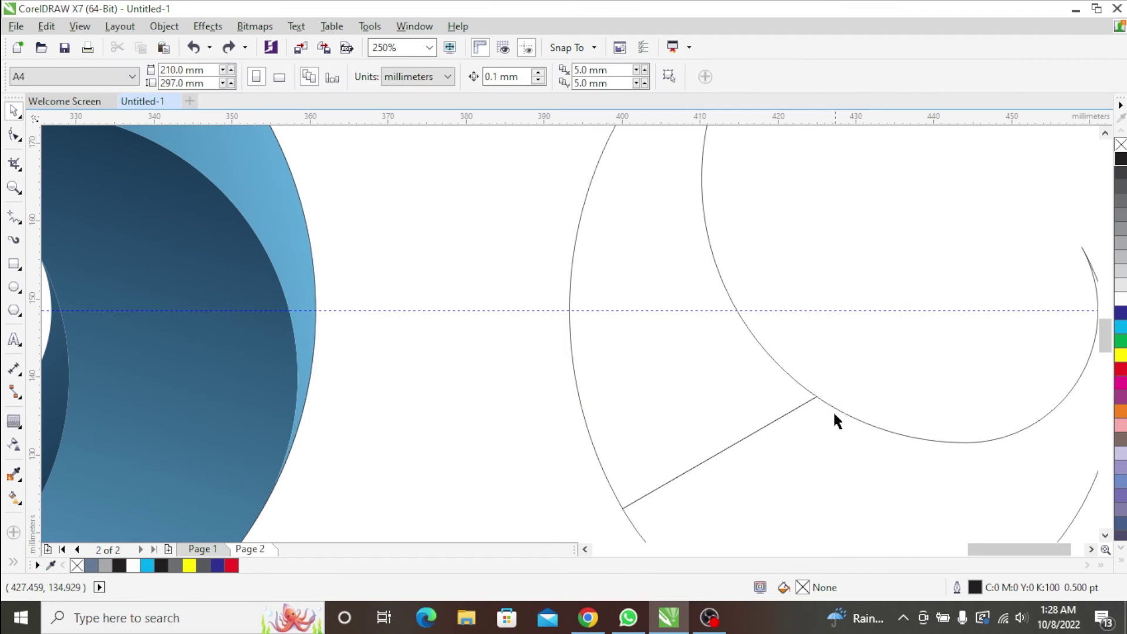
left_click_drag(835, 411, 872, 447)
key("ctrl+z")
Draw a rectangle over the middle of the stray line and cut that area out of the crescent's outline.
scroll(768, 448, "down", 2)
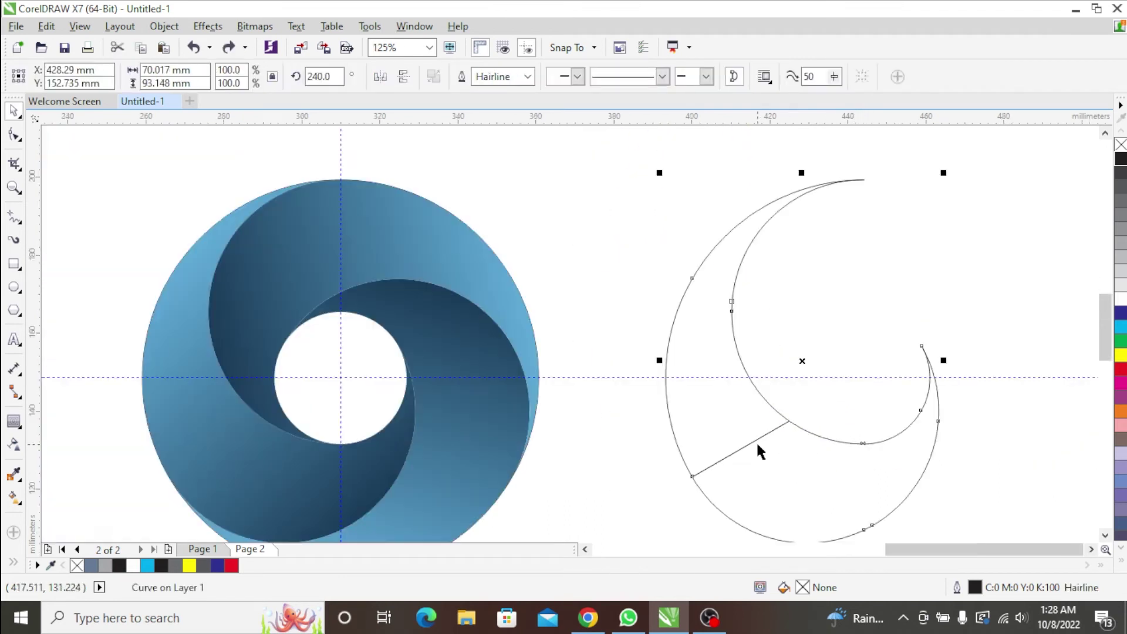
scroll(766, 453, "up", 2)
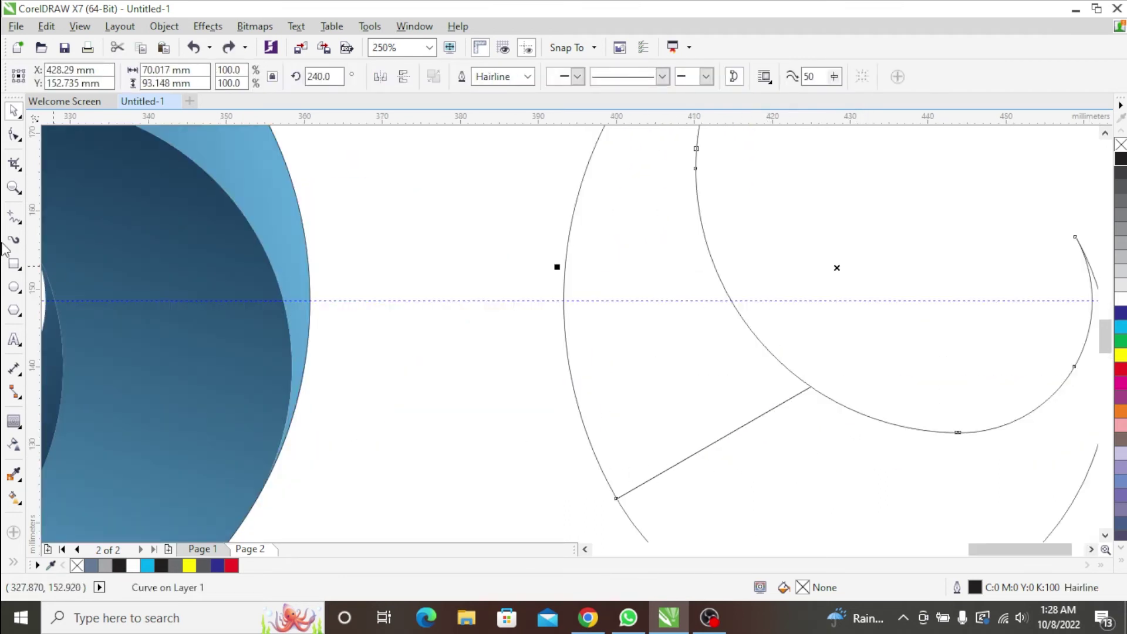
left_click(14, 264)
left_click_drag(630, 369, 751, 479)
key("space")
left_click(850, 408, "shift")
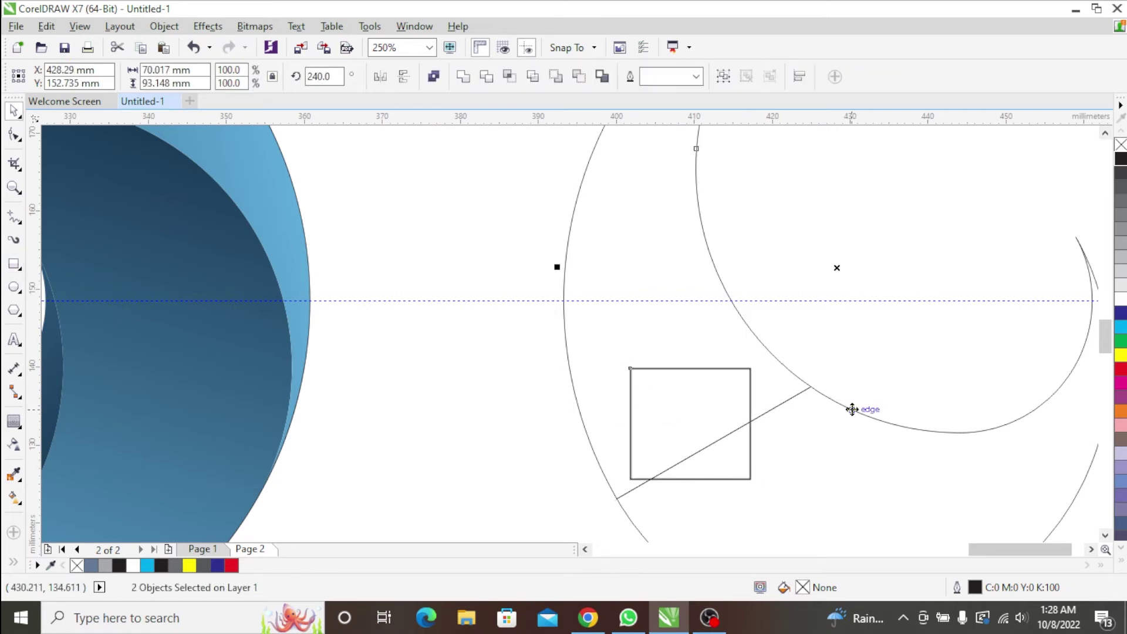
left_click(462, 77)
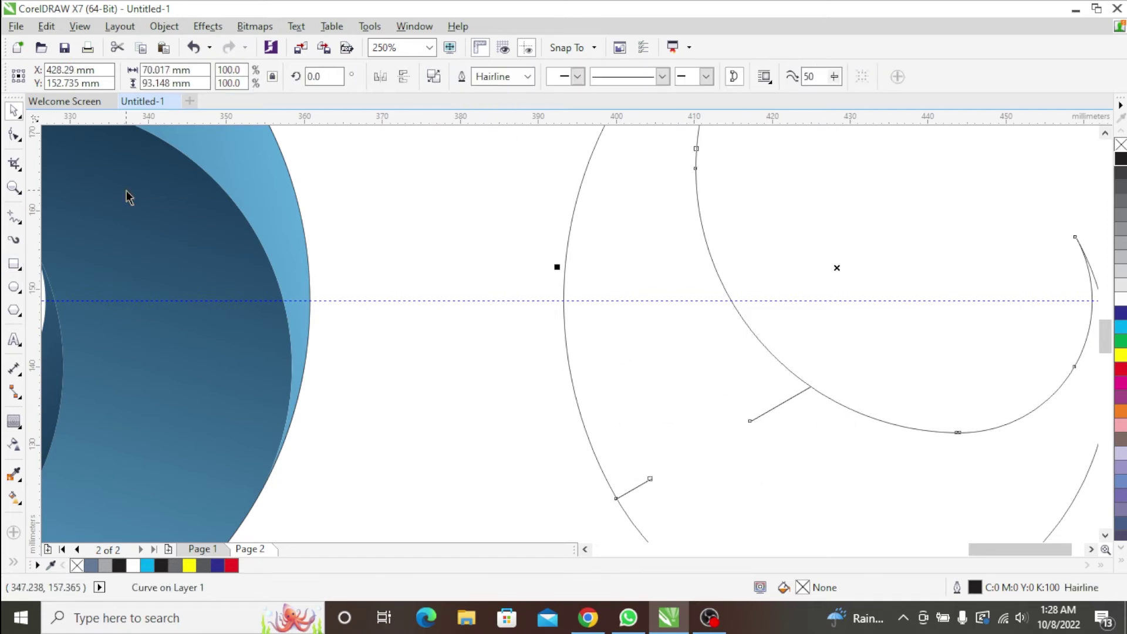
Delete the nodes of the two leftover line stubs so that only the clean crescent outline remains.
left_click(14, 135)
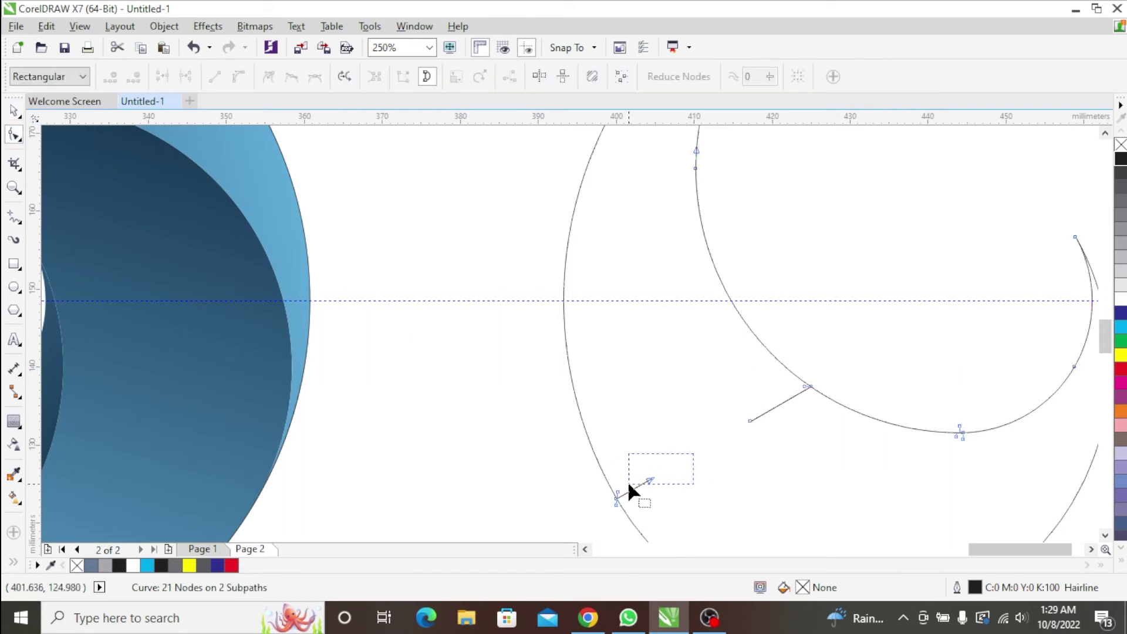
left_click_drag(628, 485, 642, 497)
key("Delete")
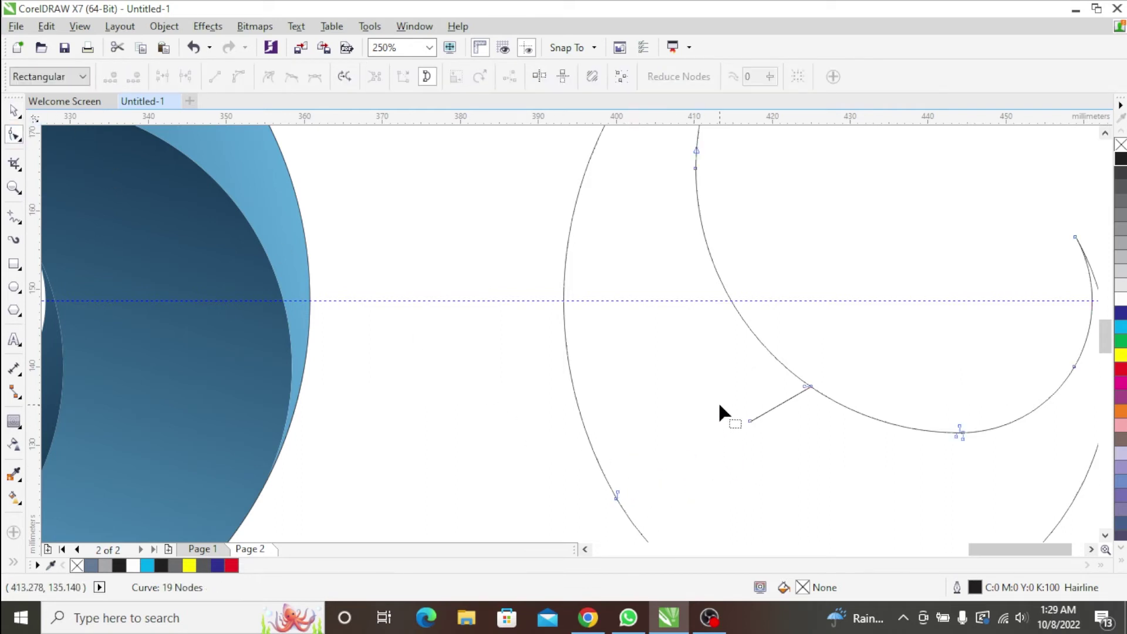
left_click_drag(734, 431, 735, 432)
key("Delete")
left_click_drag(580, 506, 572, 509)
key("Delete")
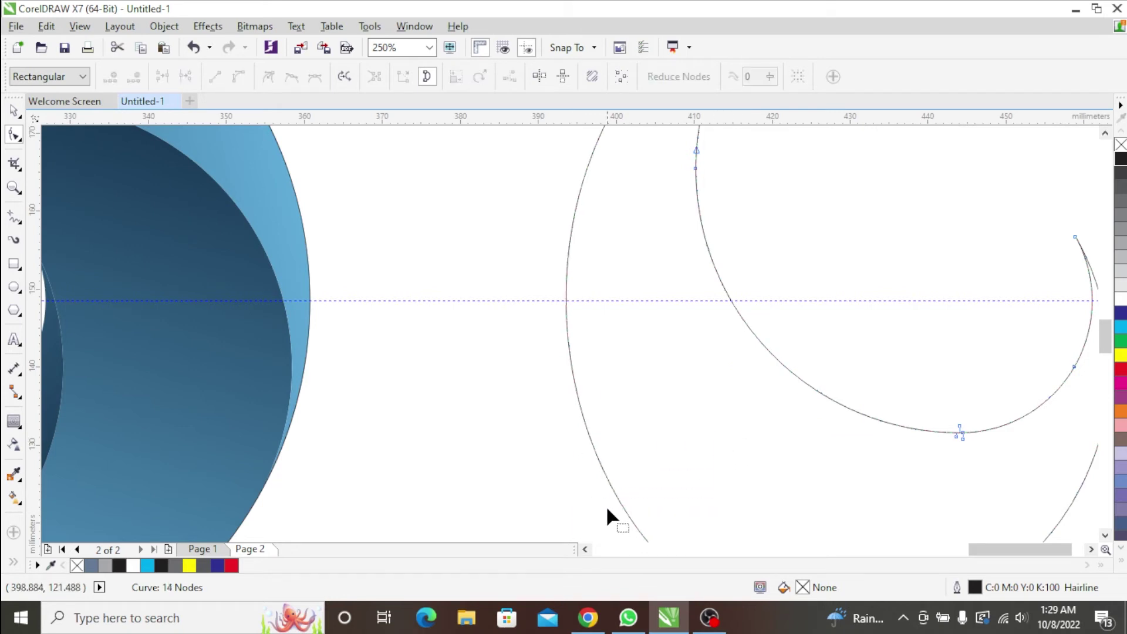
key("ctrl+z")
key("space")
Apply an inside contour with 11 steps and a 1.25 mm offset to the outlined crescent.
scroll(662, 474, "down", 4)
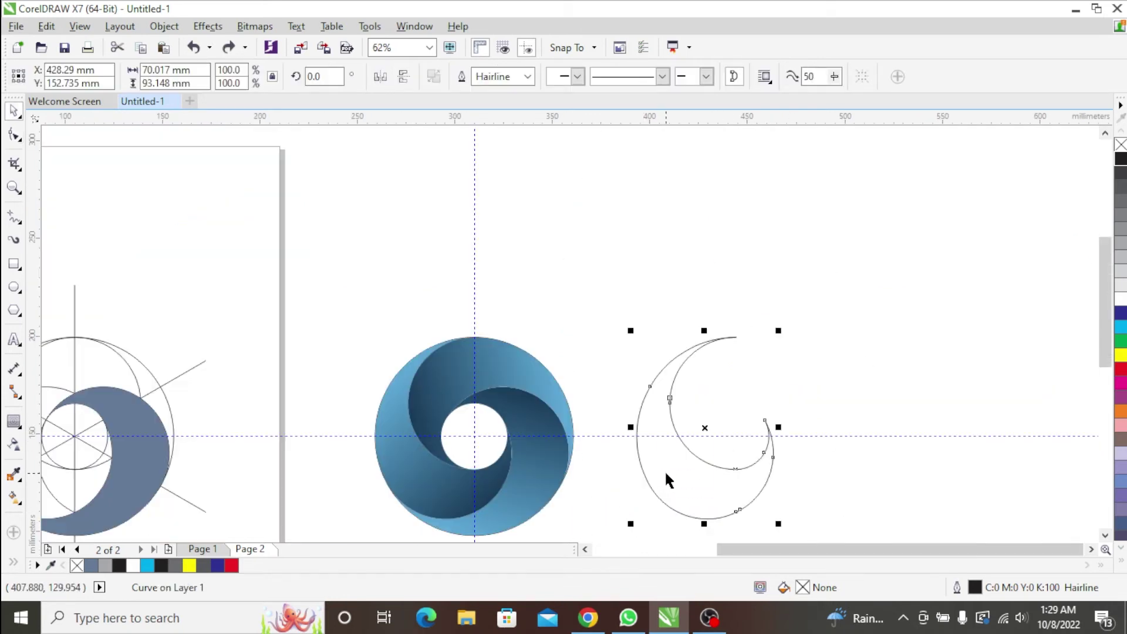
scroll(677, 477, "down", 1)
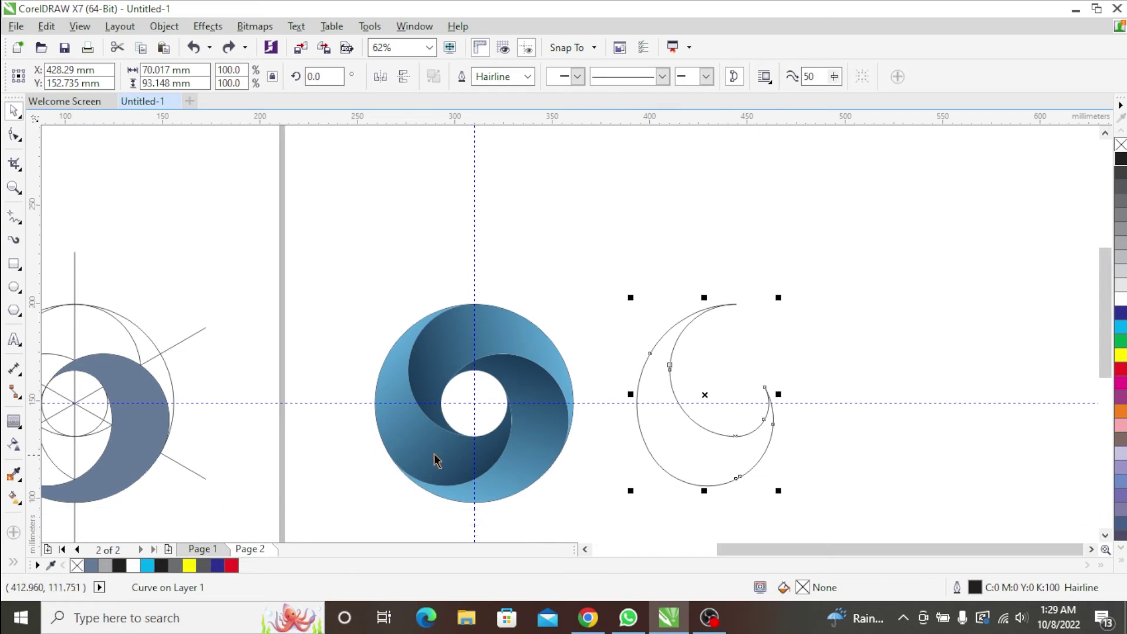
left_click(14, 421)
mouse_move(640, 436)
left_mouse_down()
mouse_move(671, 443)
mouse_move(661, 437)
left_mouse_up()
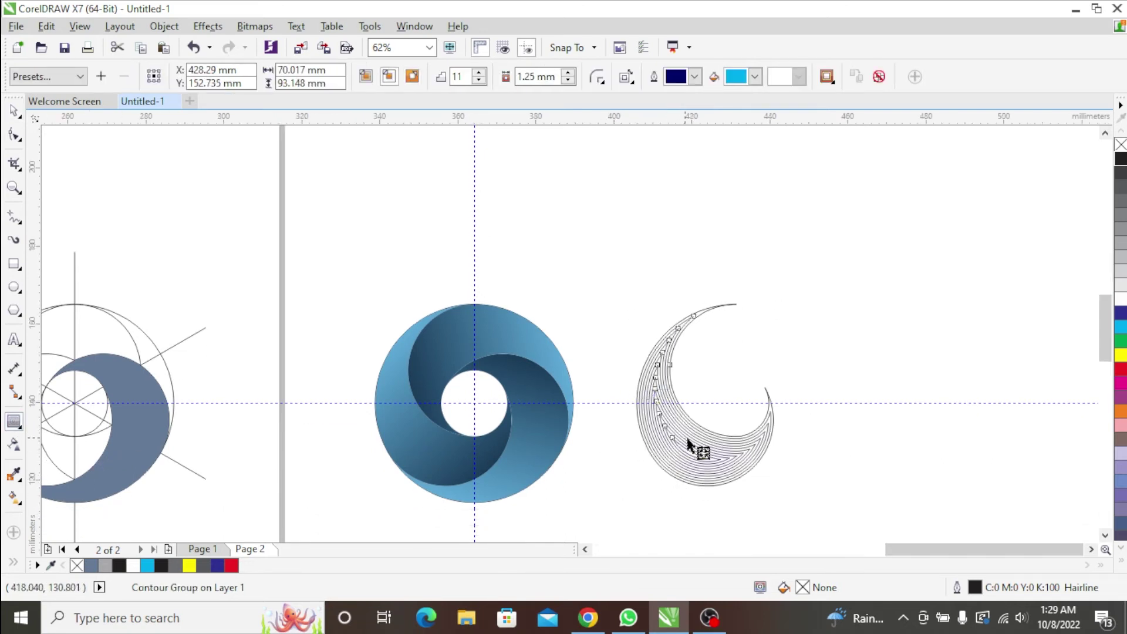
scroll(697, 453, "up", 1)
scroll(712, 473, "up", 3)
scroll(706, 468, "down", 2)
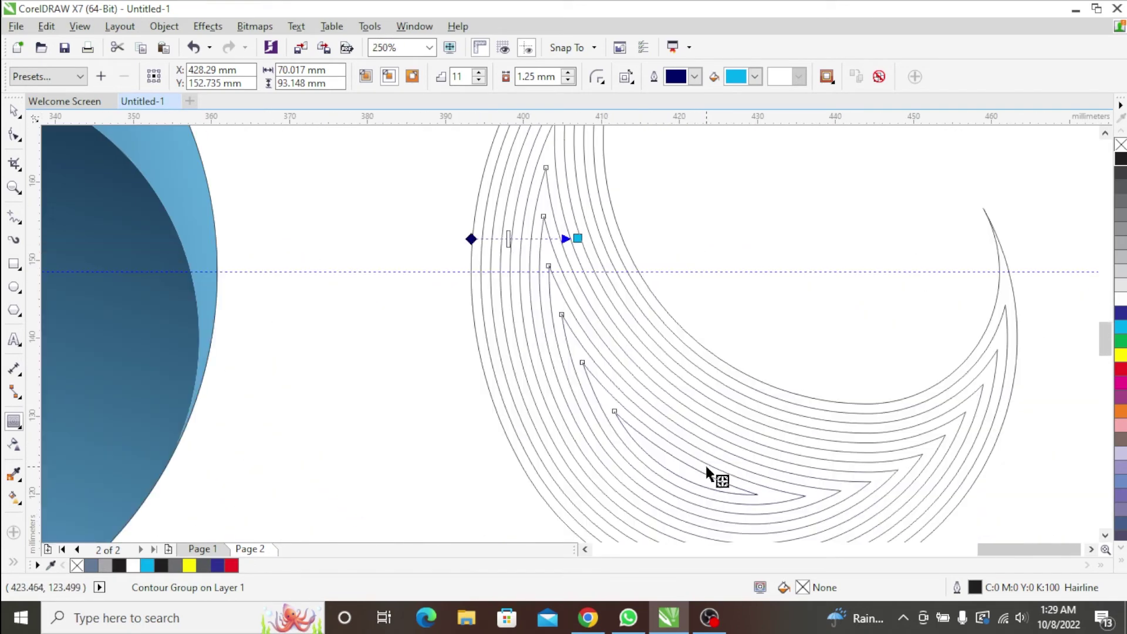
Set the crescent's contour to a 0.75 mm offset and 19 steps.
left_click(479, 73)
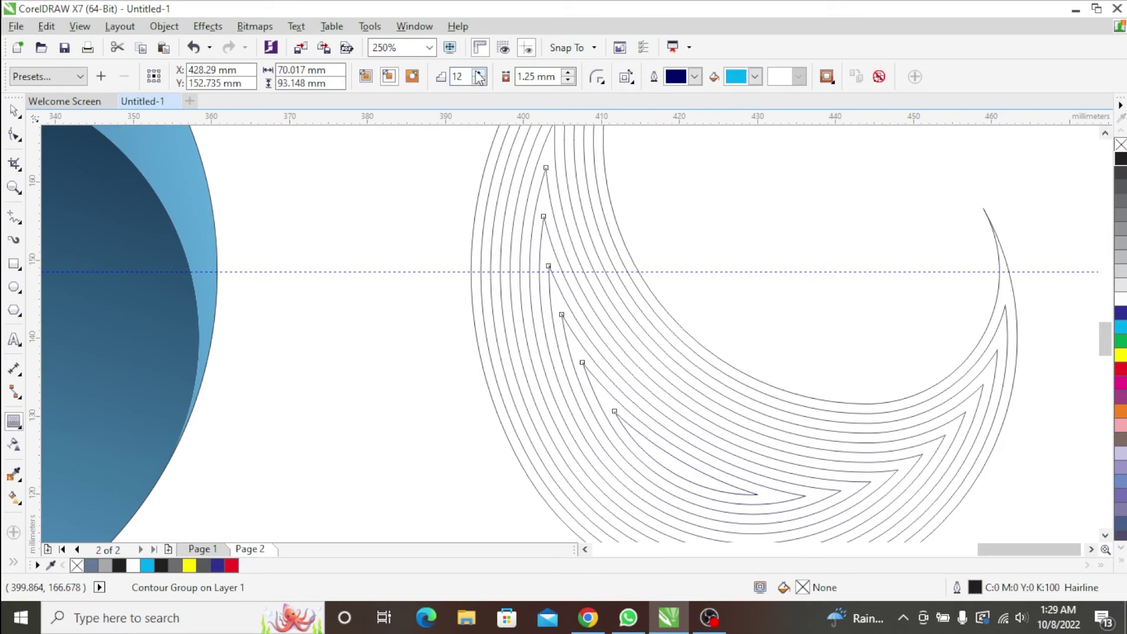
left_click(568, 81)
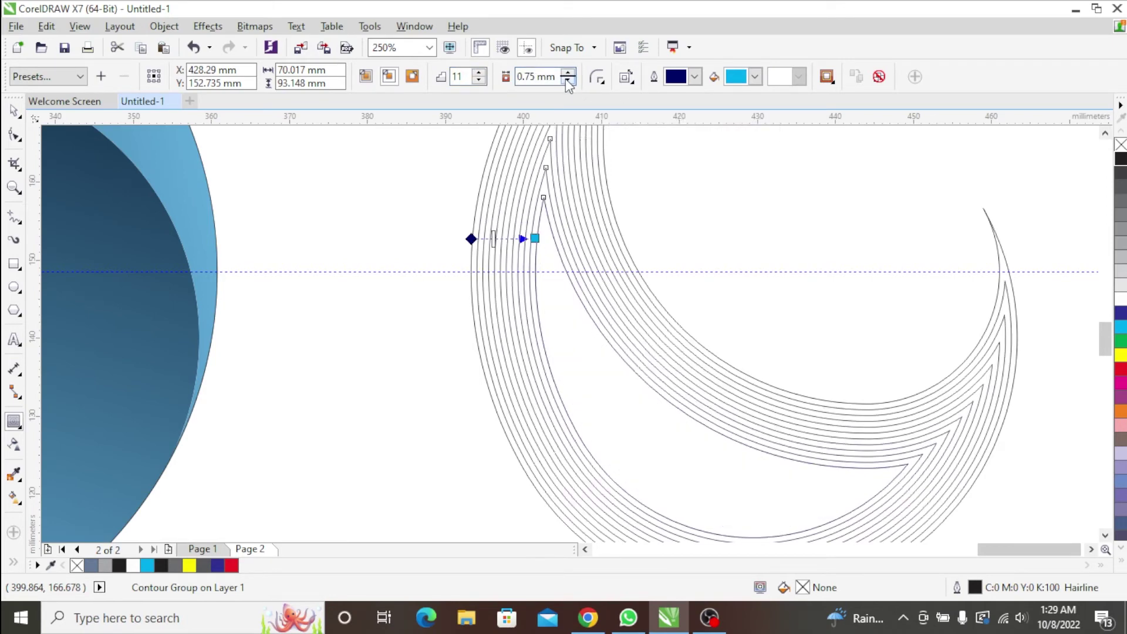
left_click(567, 81)
left_click(569, 73)
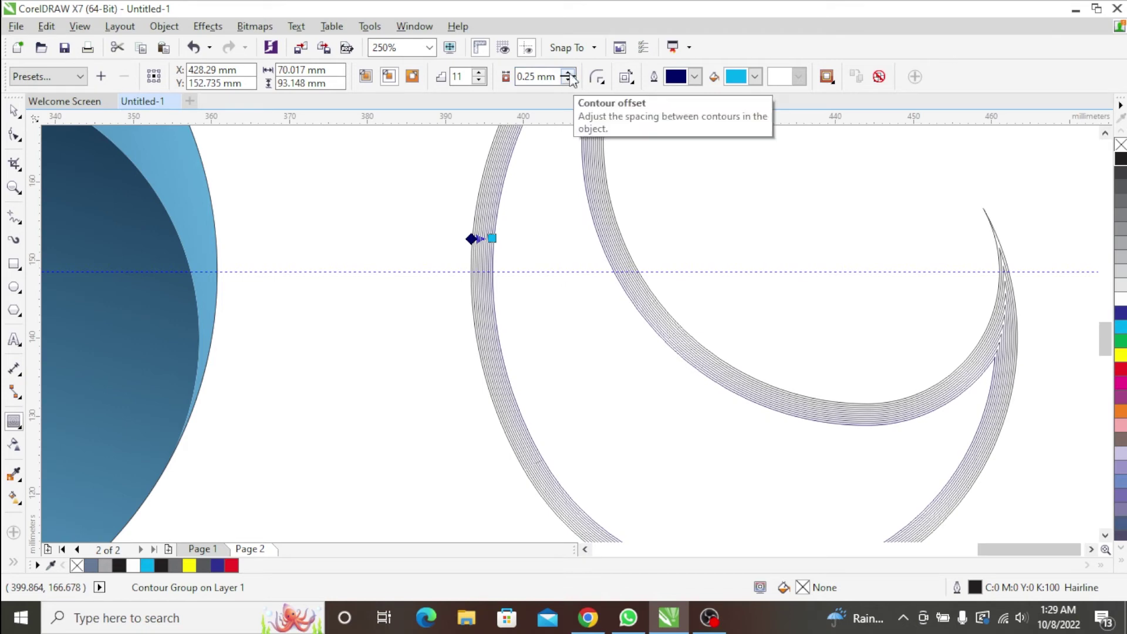
left_click(480, 72)
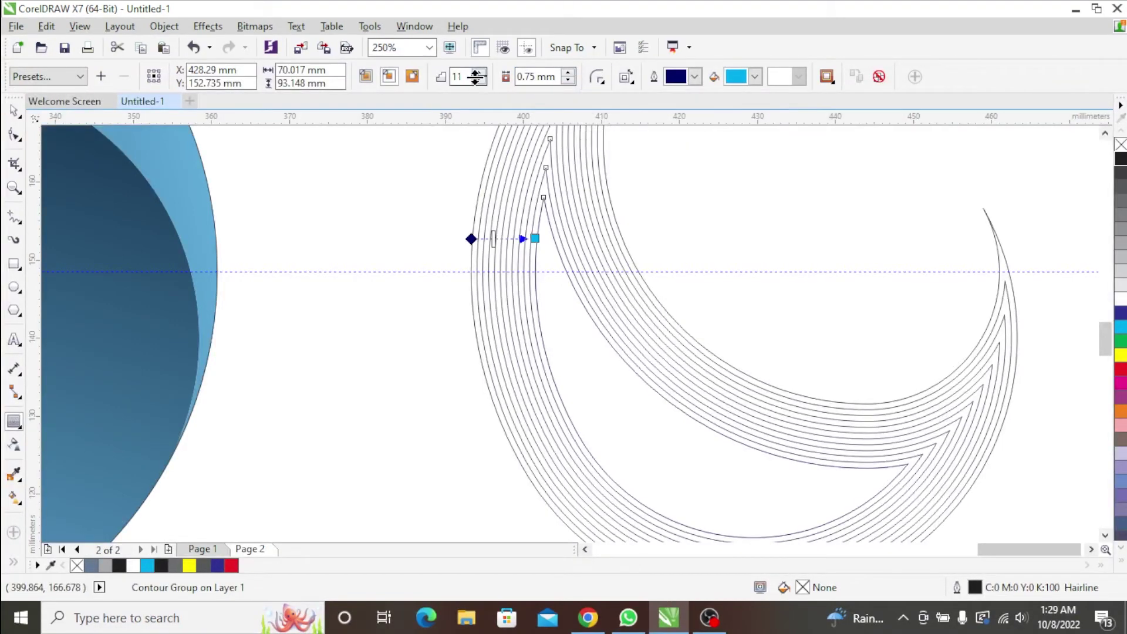
left_click(480, 73)
left_click(480, 73)
left_click(480, 73)
left_click(480, 72)
left_click(479, 72)
left_click(480, 73)
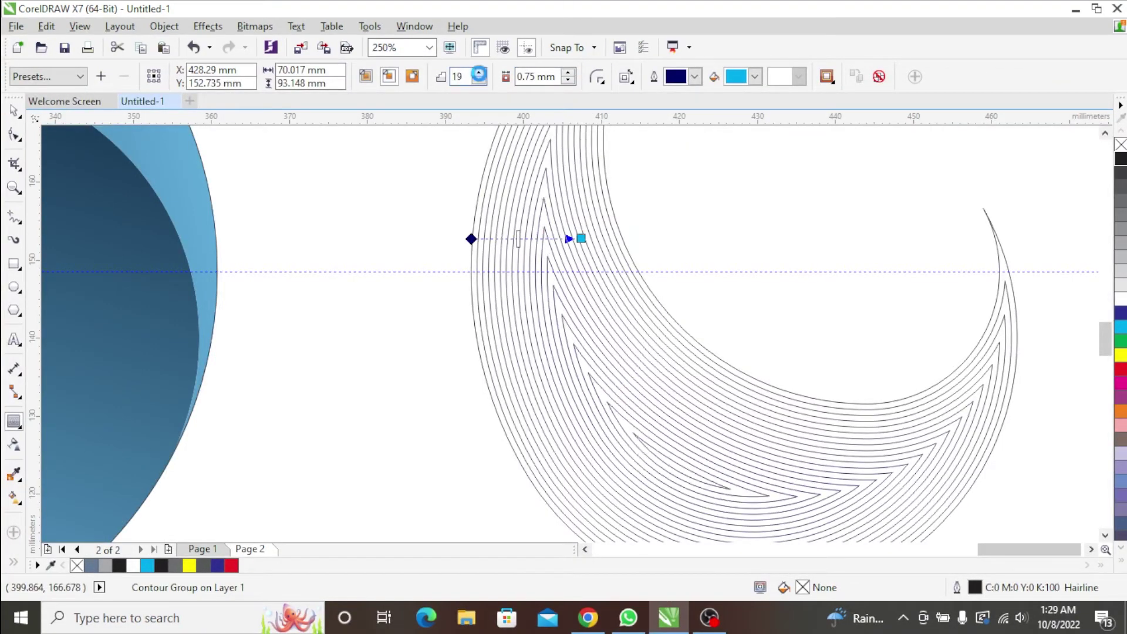
left_click(480, 73)
scroll(652, 354, "down", 2)
key("space")
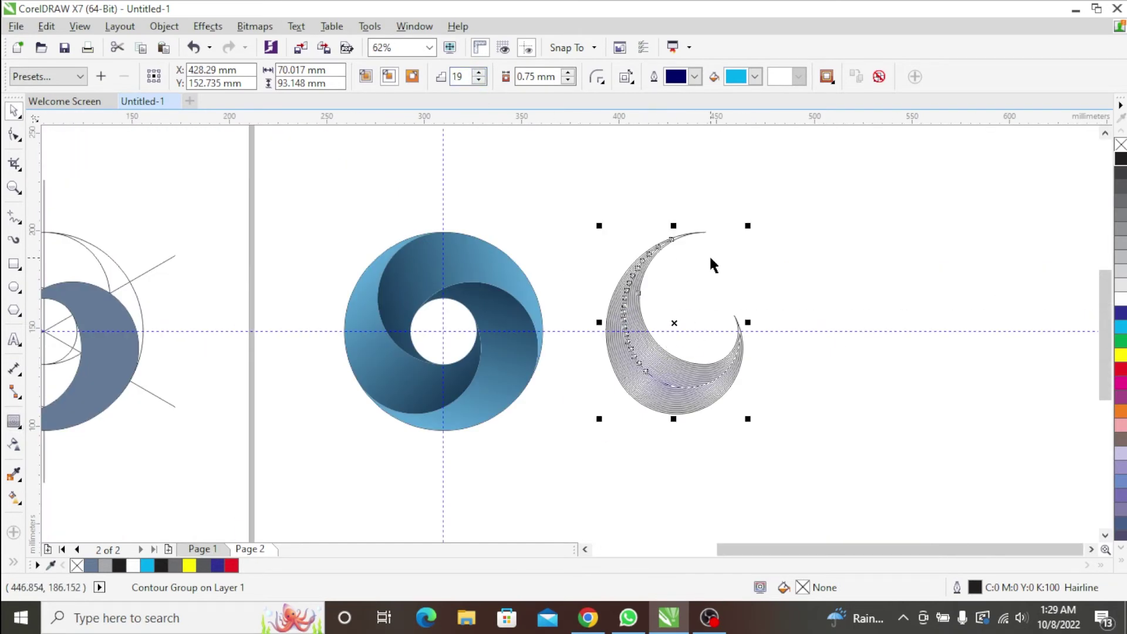
Fill the contoured crescent with cyan.
left_click(709, 255)
scroll(671, 384, "up", 2)
key("space")
left_click(803, 337)
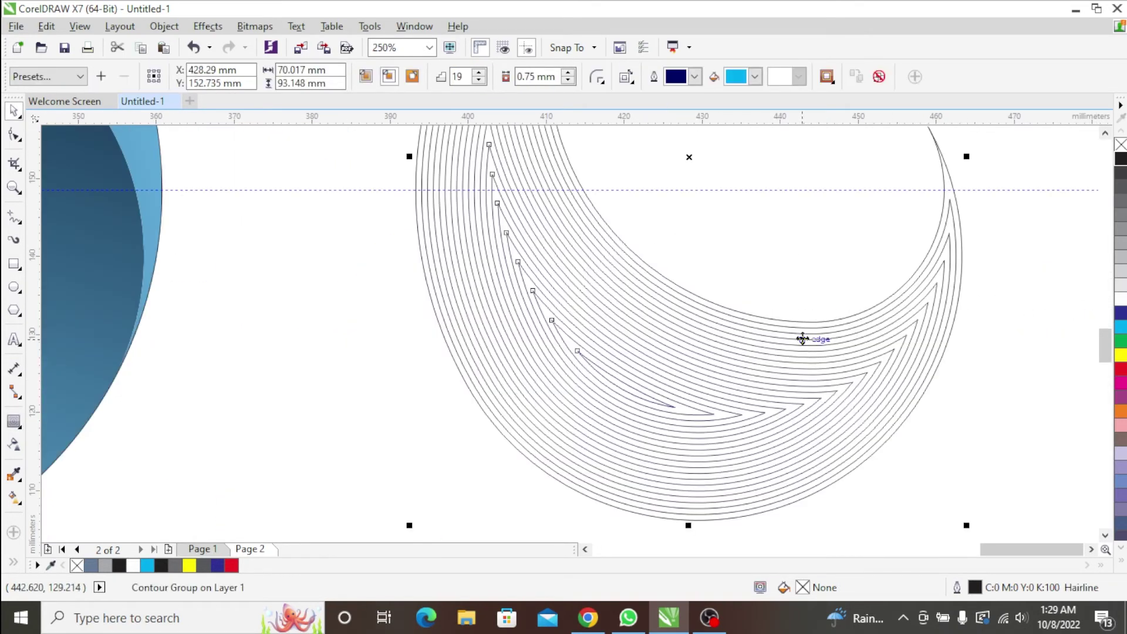
left_click(1121, 327)
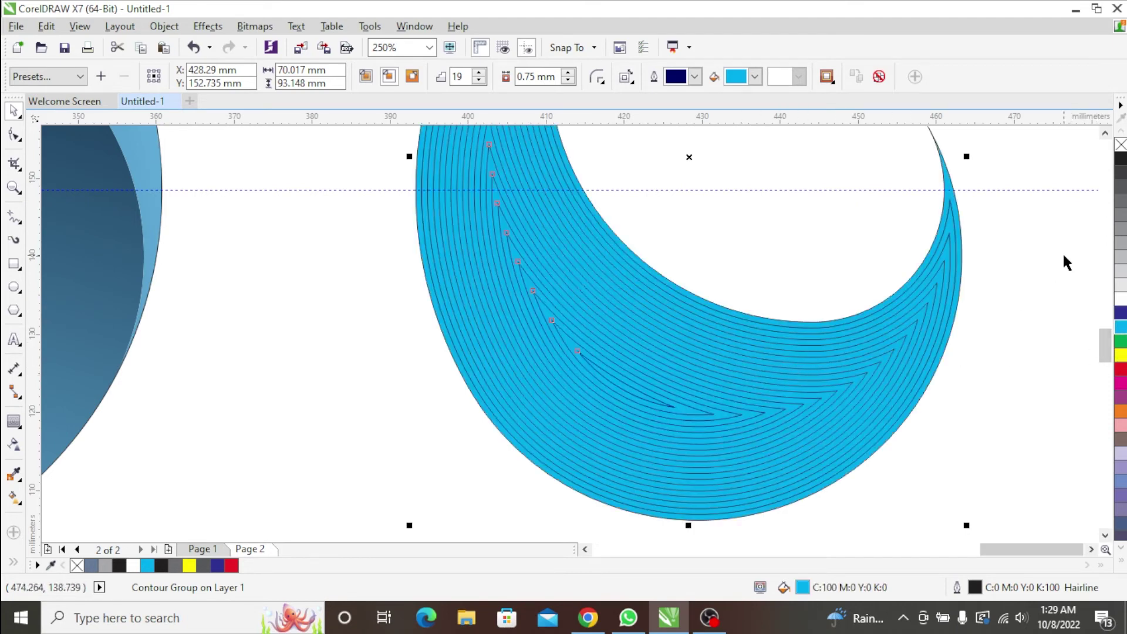
Set the contour's outline color to purple and its fill color to green.
left_click(694, 77)
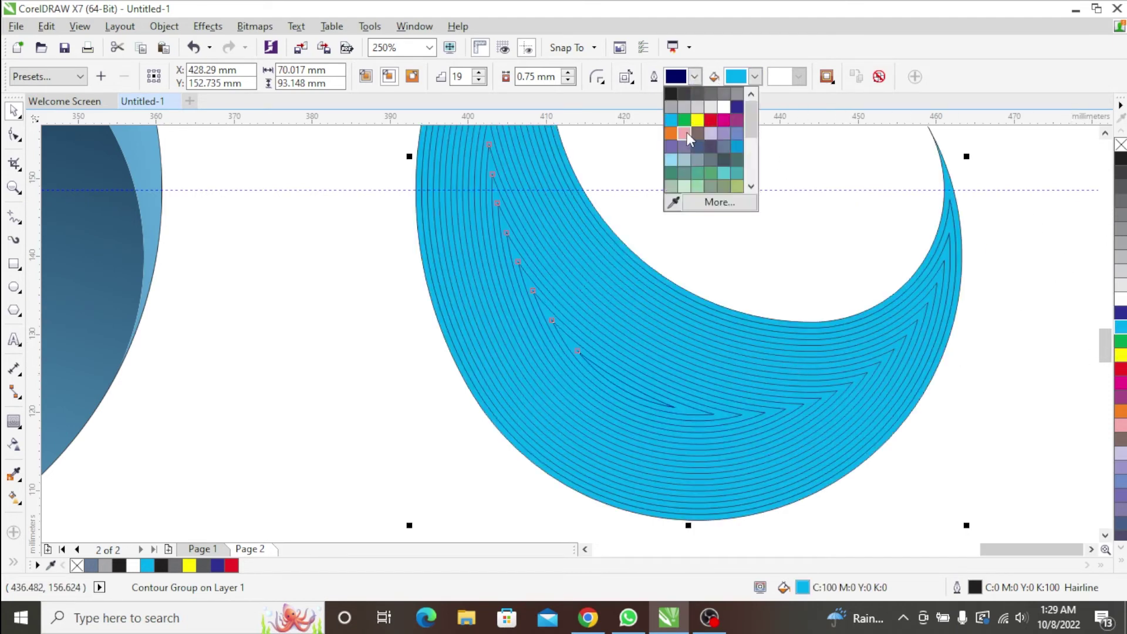
left_click(670, 146)
left_click(756, 77)
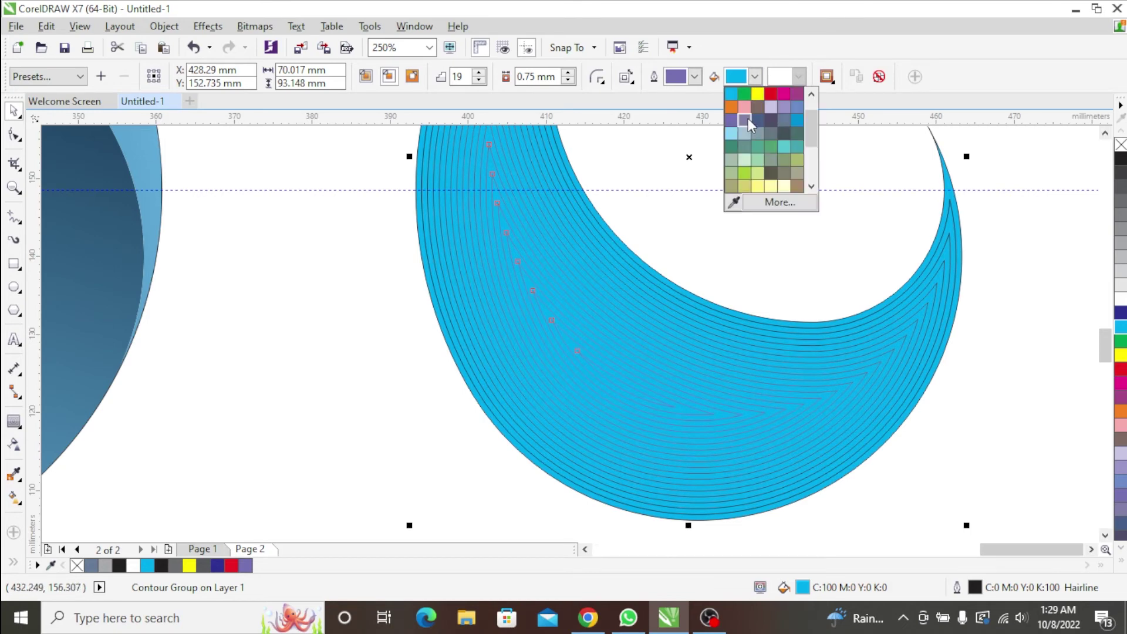
left_click(745, 95)
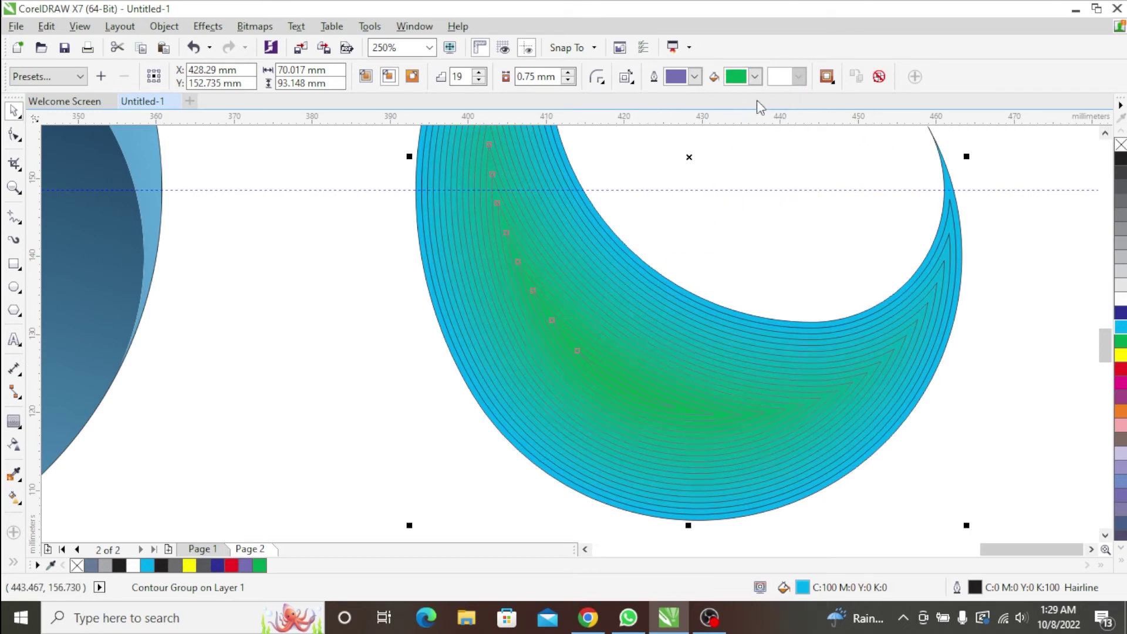
Change the contour's fill color to violet and remove the crescent's outline.
left_click(756, 77)
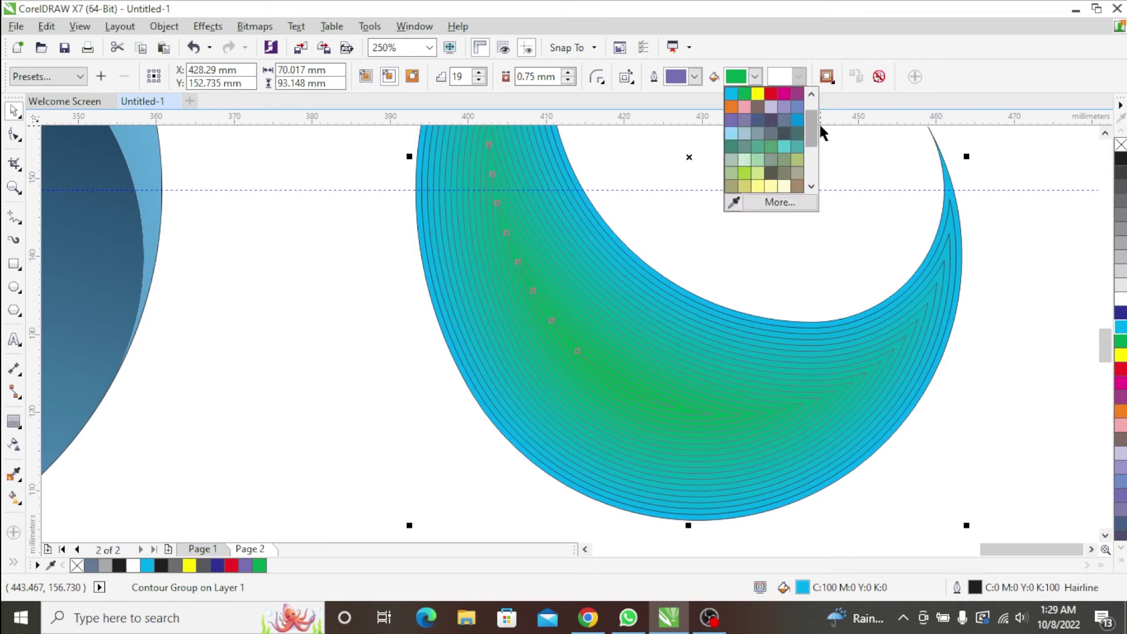
left_click_drag(813, 129, 812, 160)
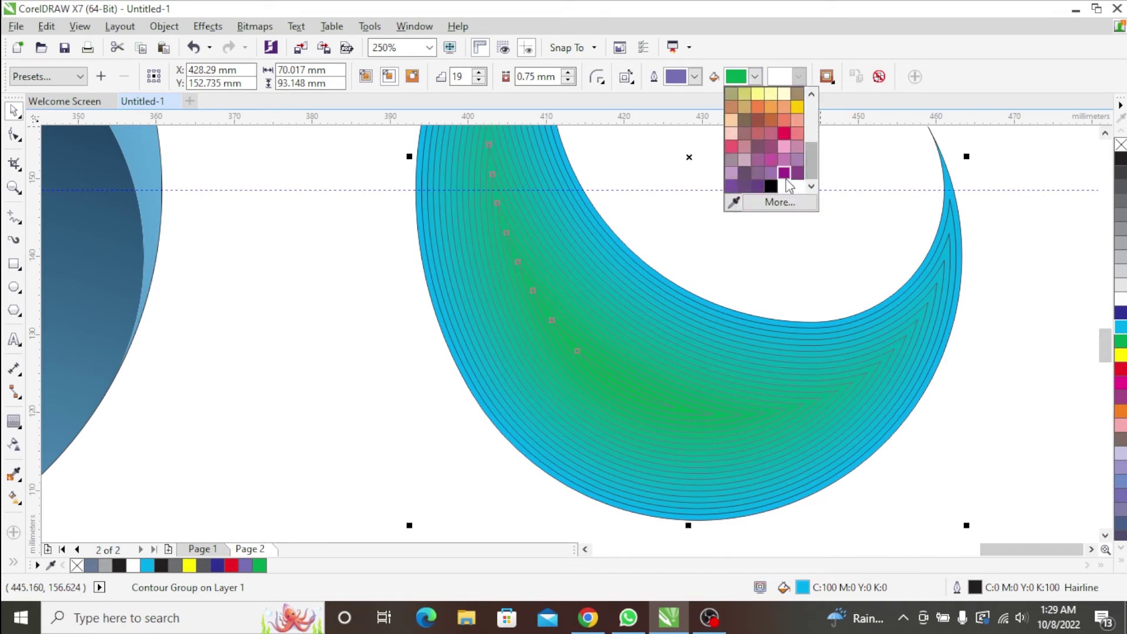
left_click(732, 185)
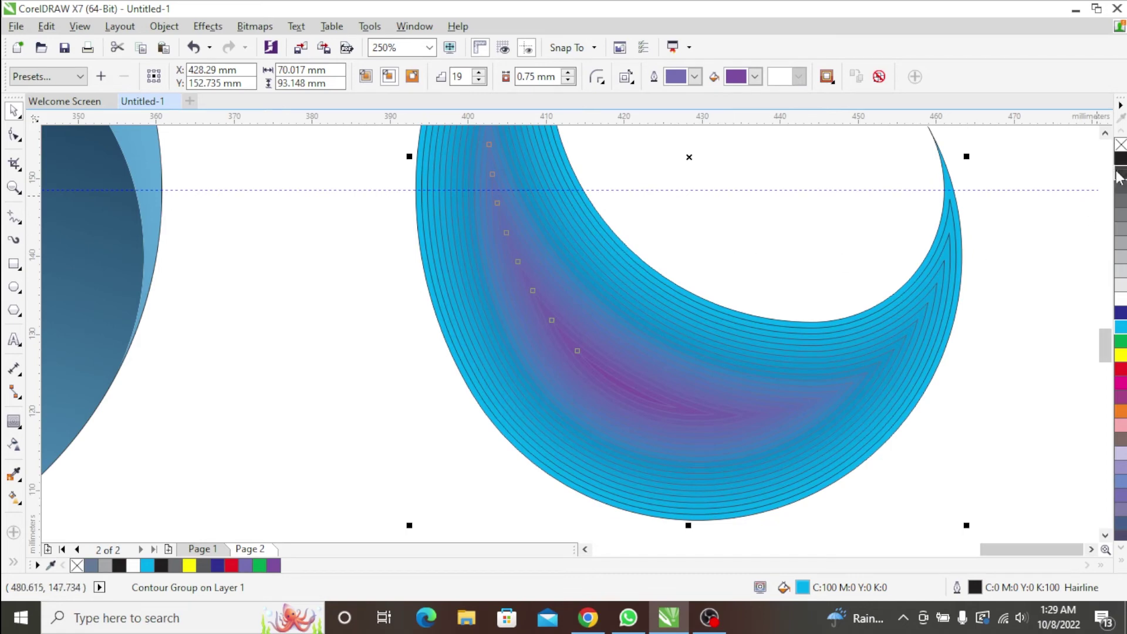
right_click(1121, 145)
scroll(692, 322, "down", 2)
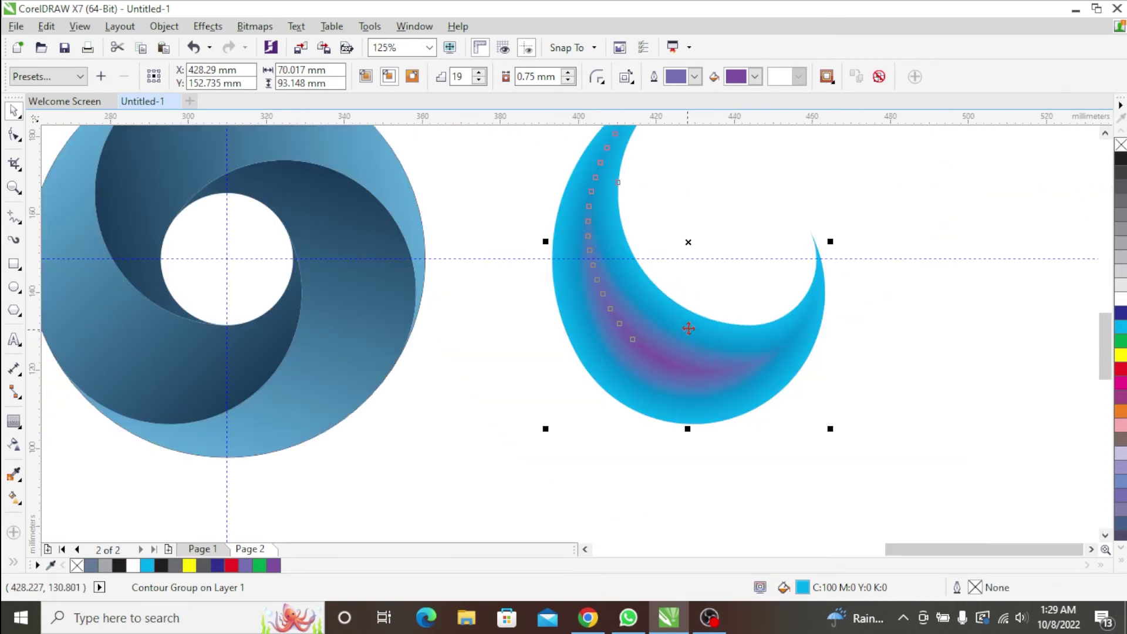
Change the contoured crescent's fill to a light cyan tint, C:48 M:0 Y:9 K:0.
left_click(1122, 336)
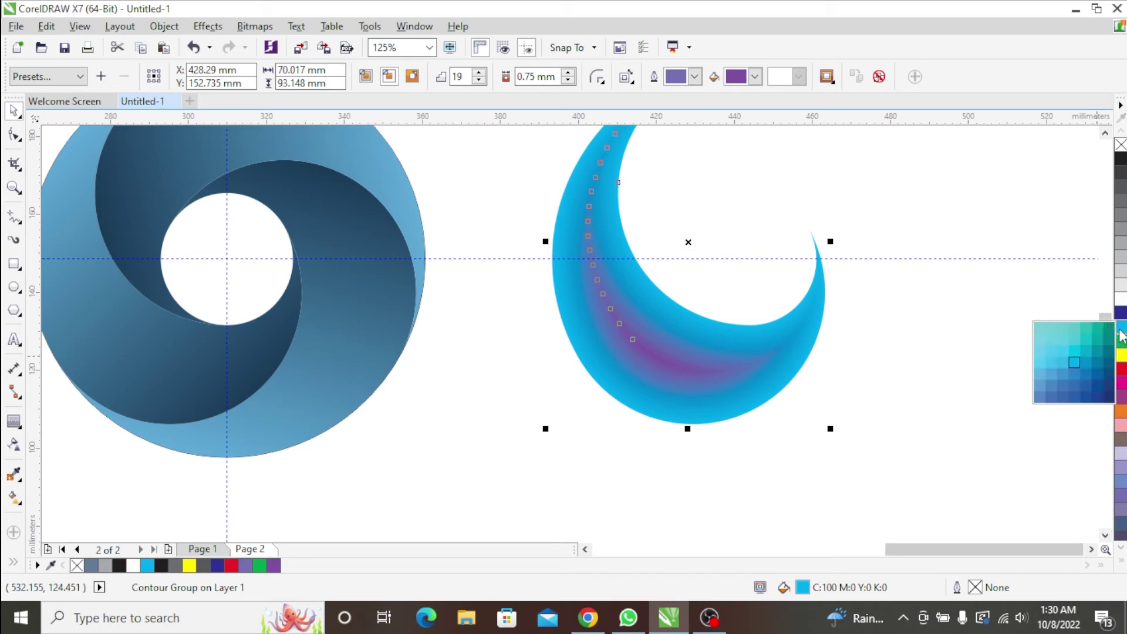
left_click(1041, 334)
scroll(707, 334, "down", 2)
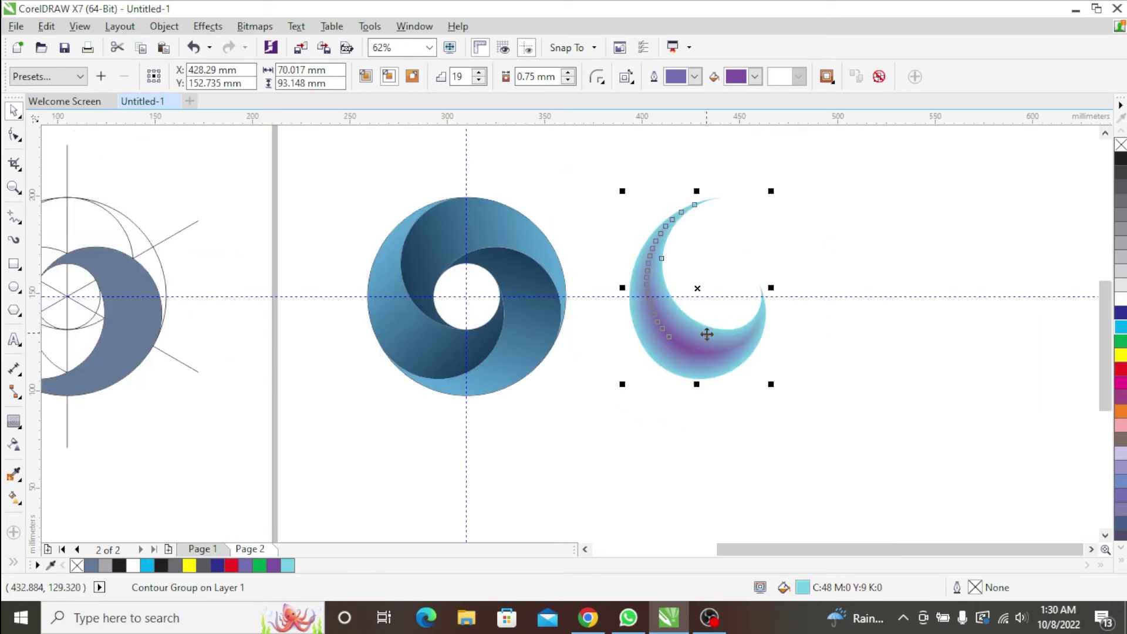
left_click(797, 230)
left_click(694, 339)
left_click(695, 338)
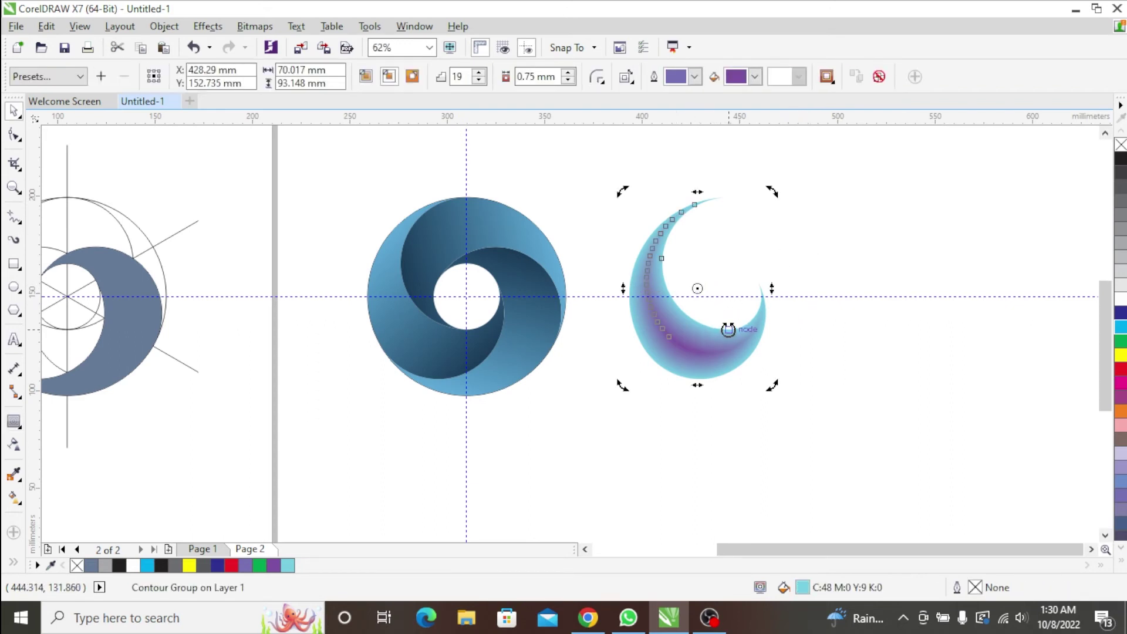
key("g")
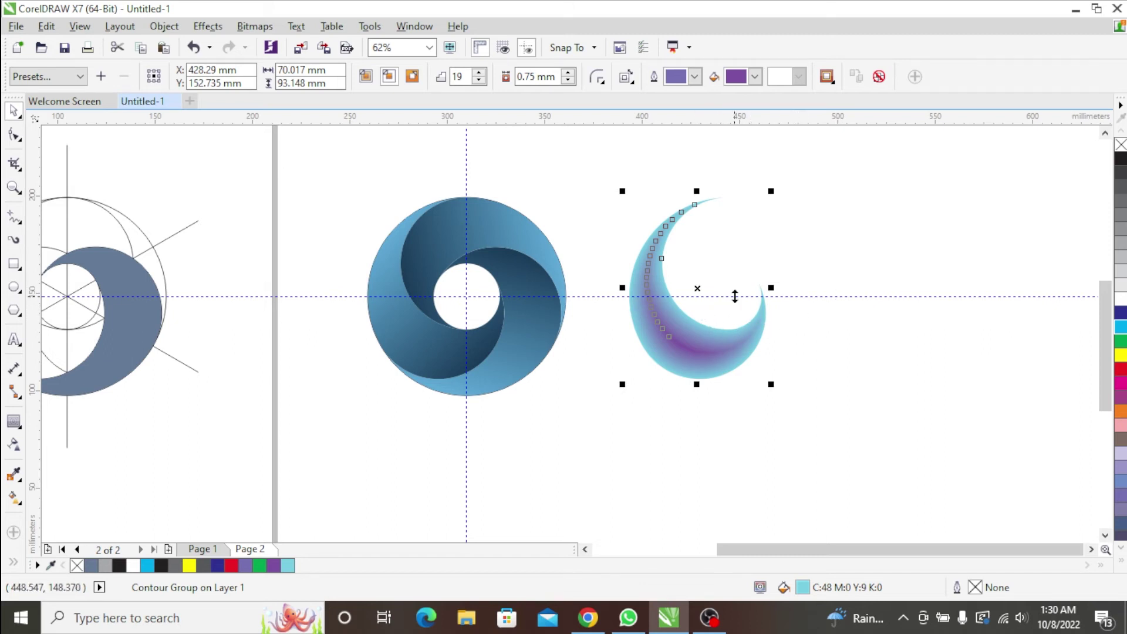
left_click(802, 276)
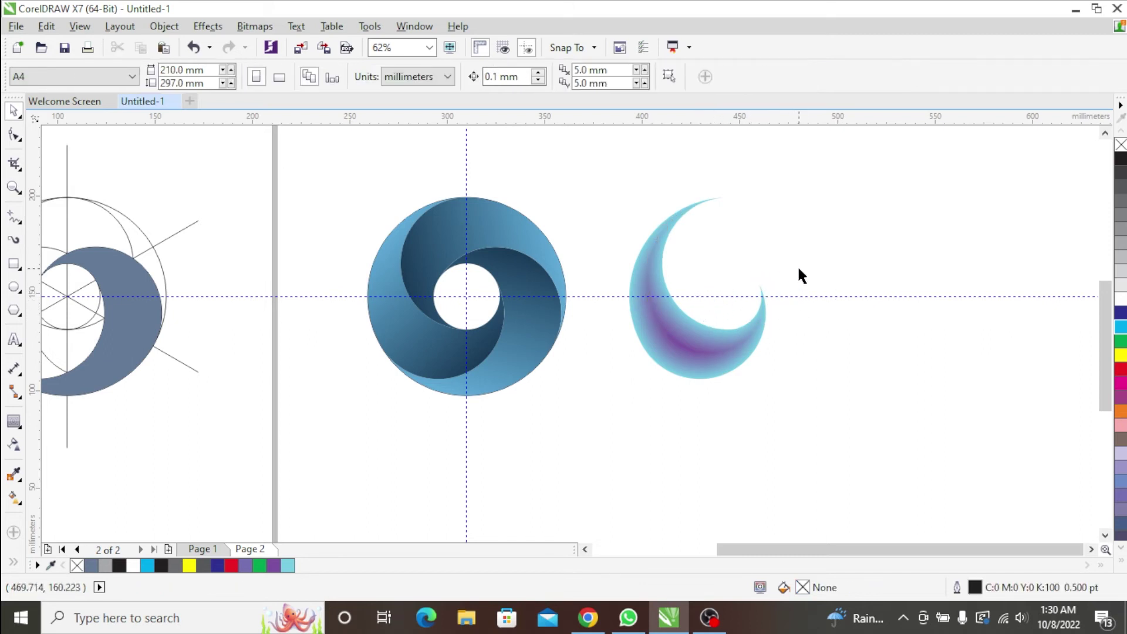
left_click(678, 339)
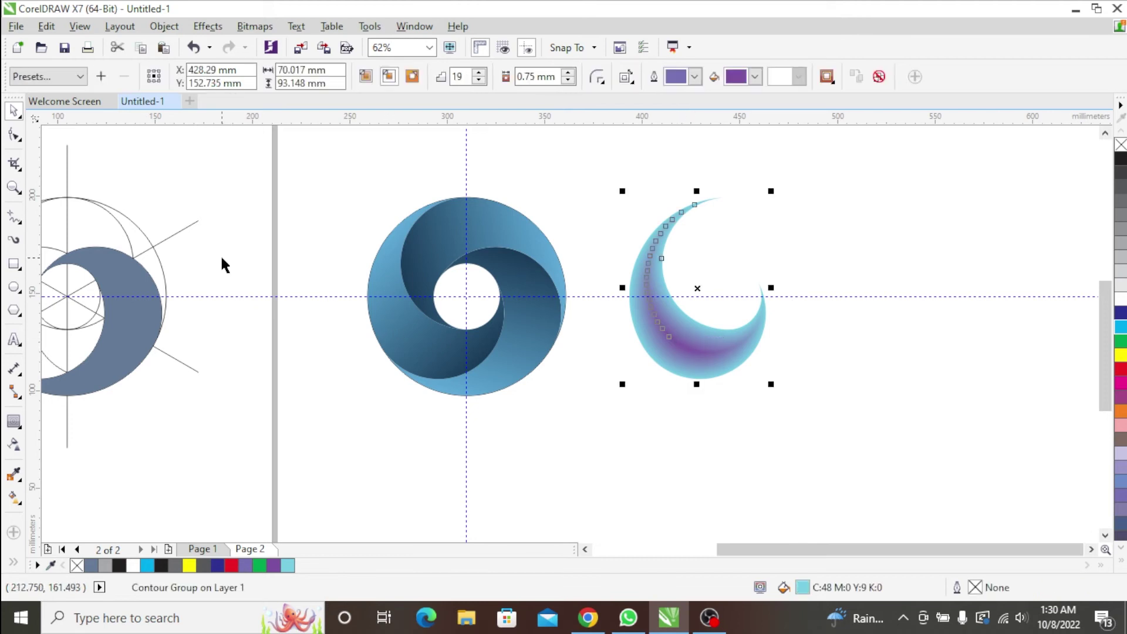
left_click_drag(156, 255, 259, 262)
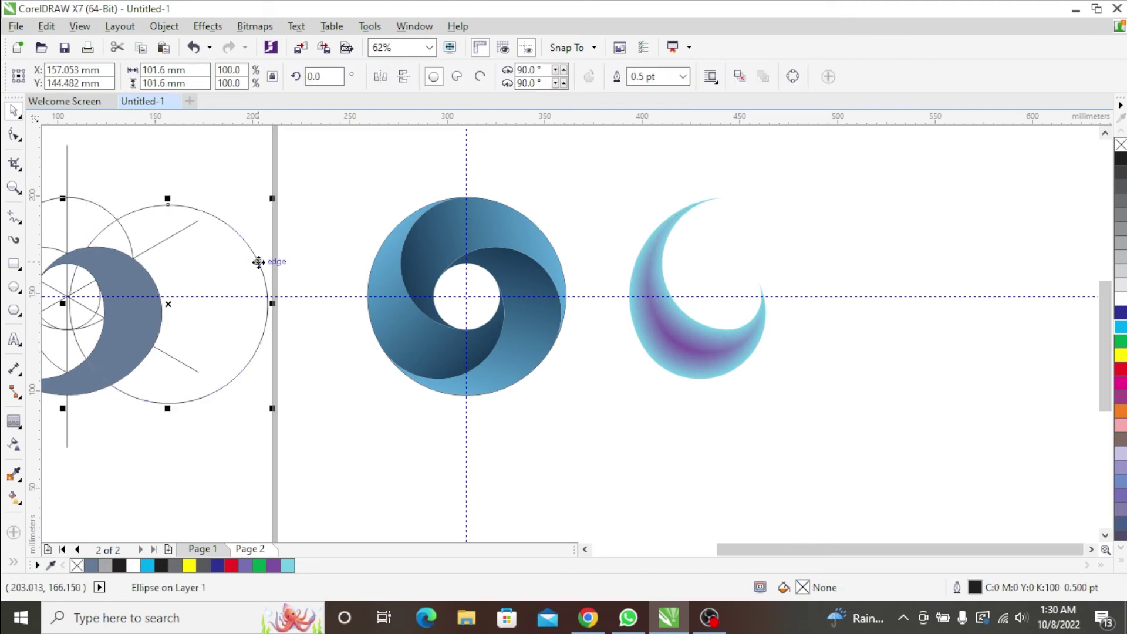
key("z")
key("ctrl+z")
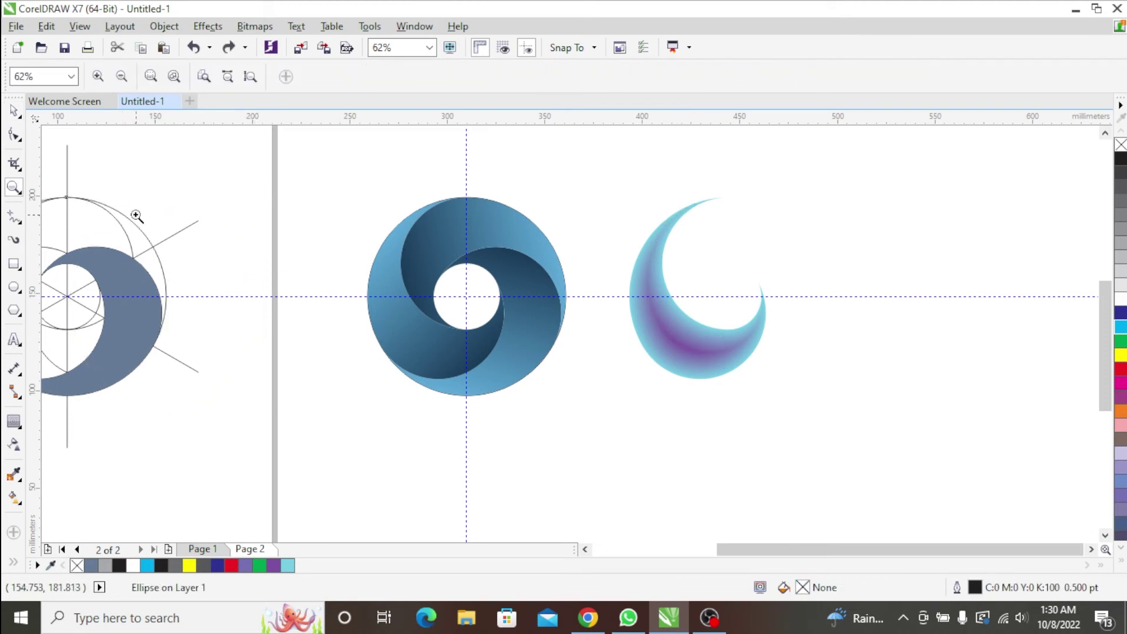
key("space")
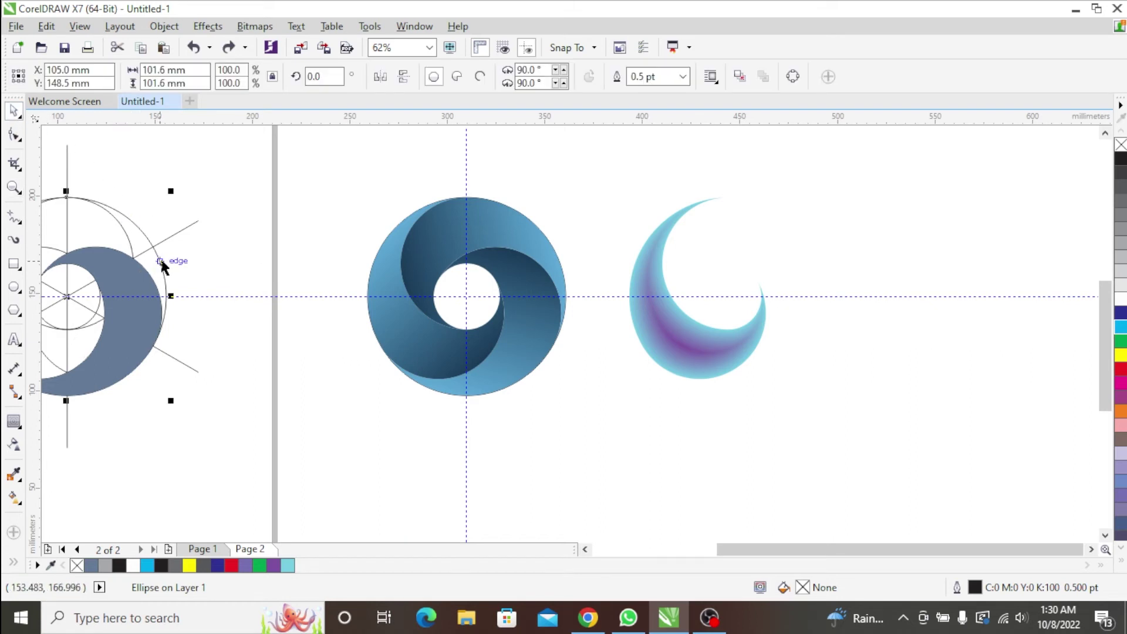
Copy the 101.6 mm construction circle onto the contoured crescent and align their left edges.
left_click_drag(158, 260, 815, 340)
left_click(688, 346, "shift")
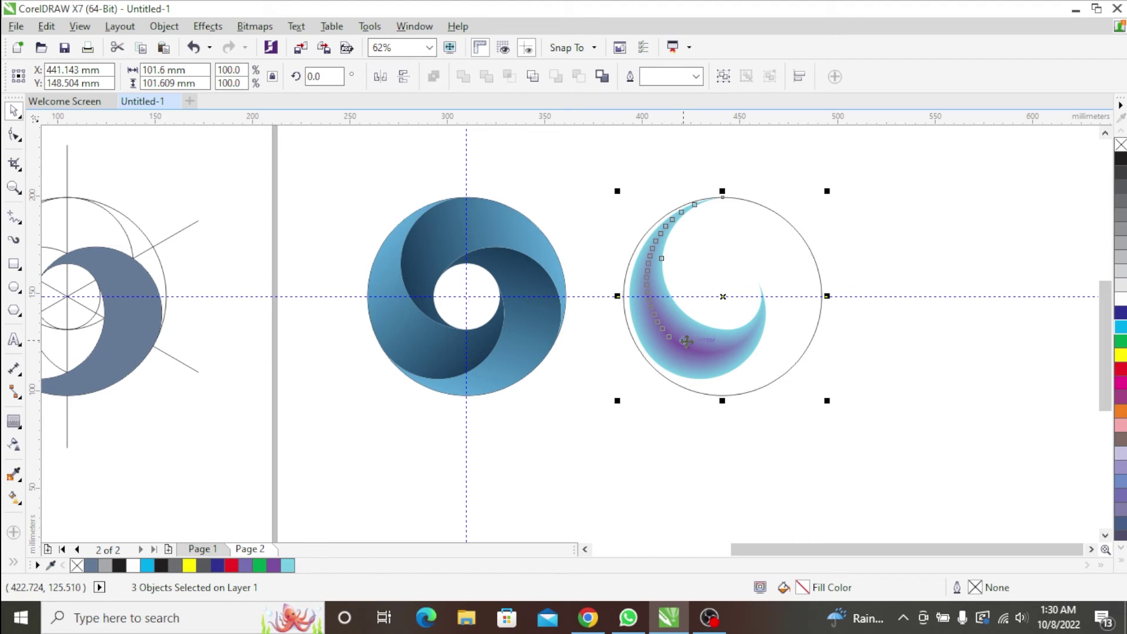
key("l")
left_click(880, 247)
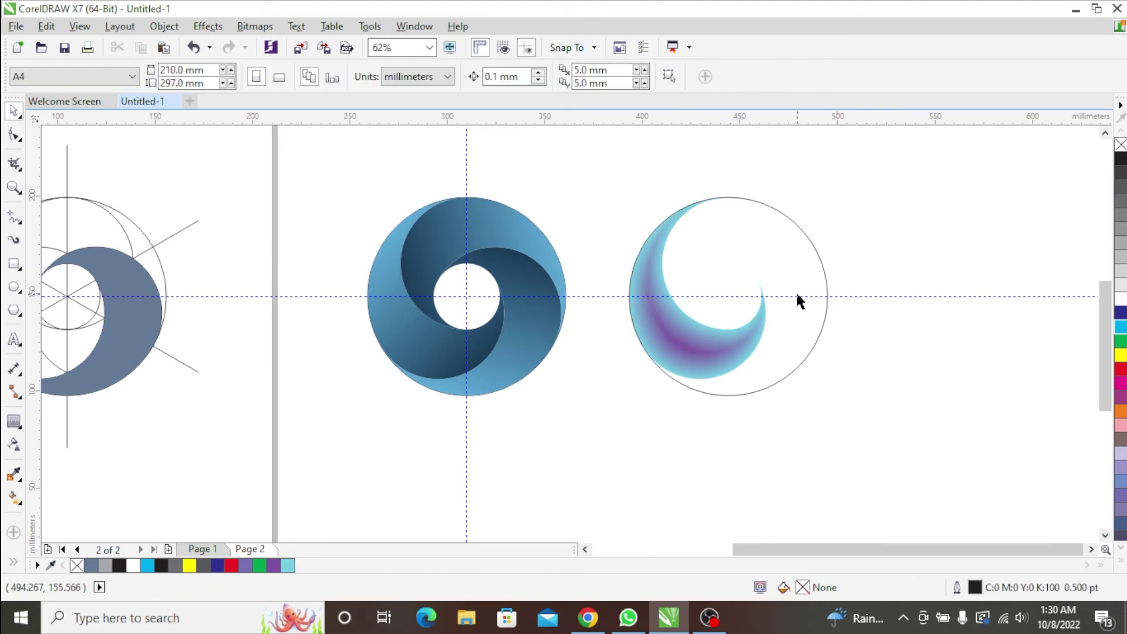
Place a vertical guideline through the center of the copied circle.
left_click(819, 332)
left_click(817, 332)
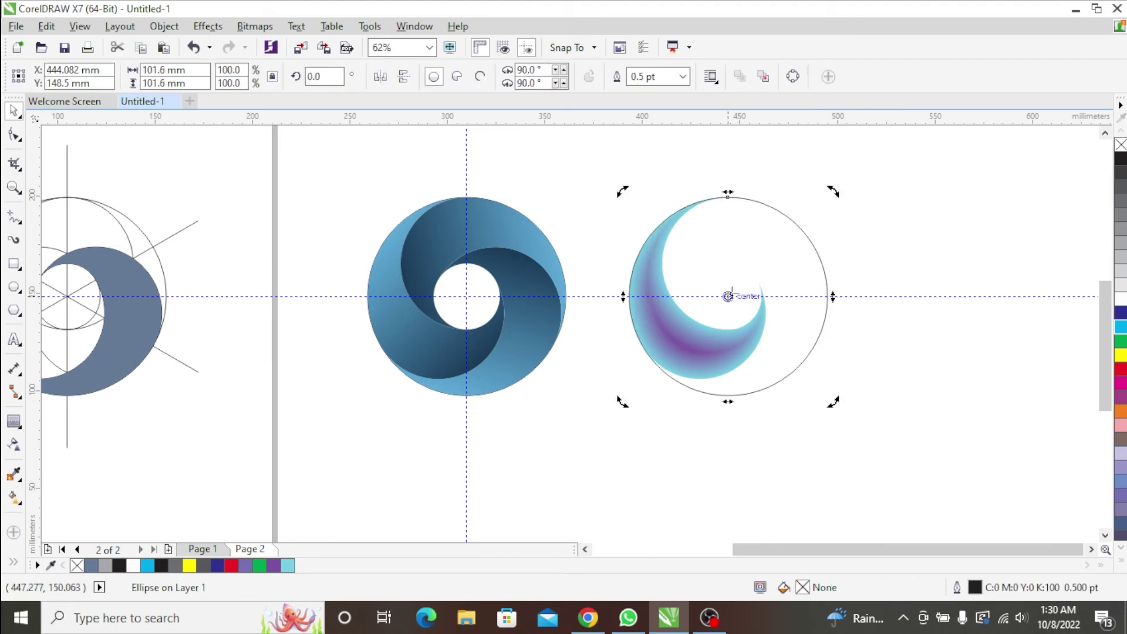
scroll(728, 296, "up", 2)
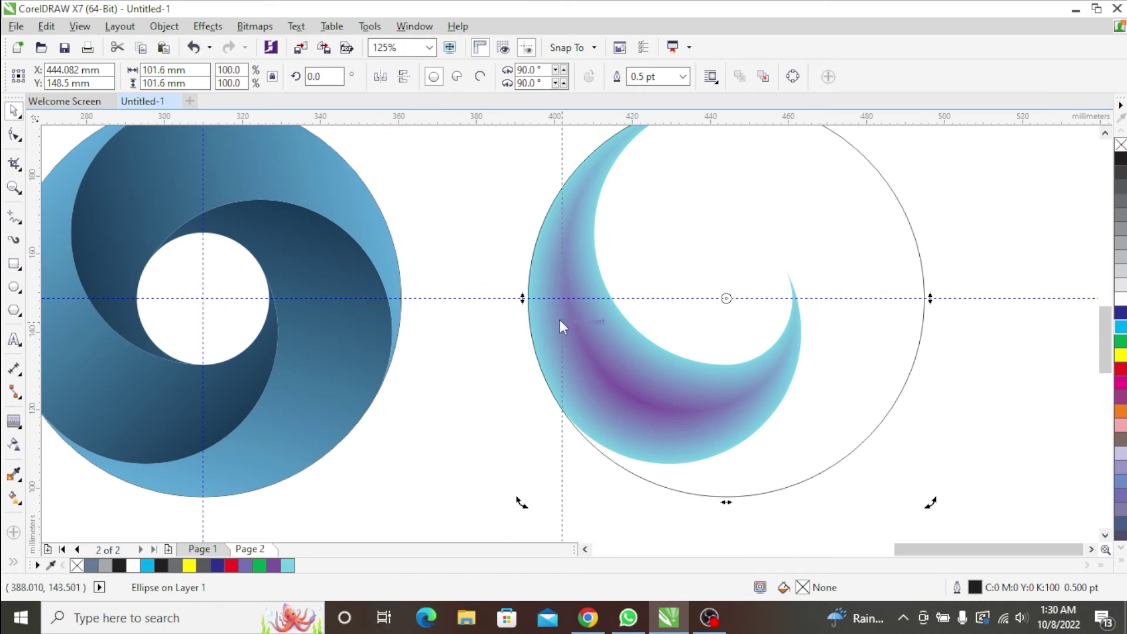
Group the contoured crescent and move its rotation center to the circle's center at the guideline intersection.
left_click(660, 316)
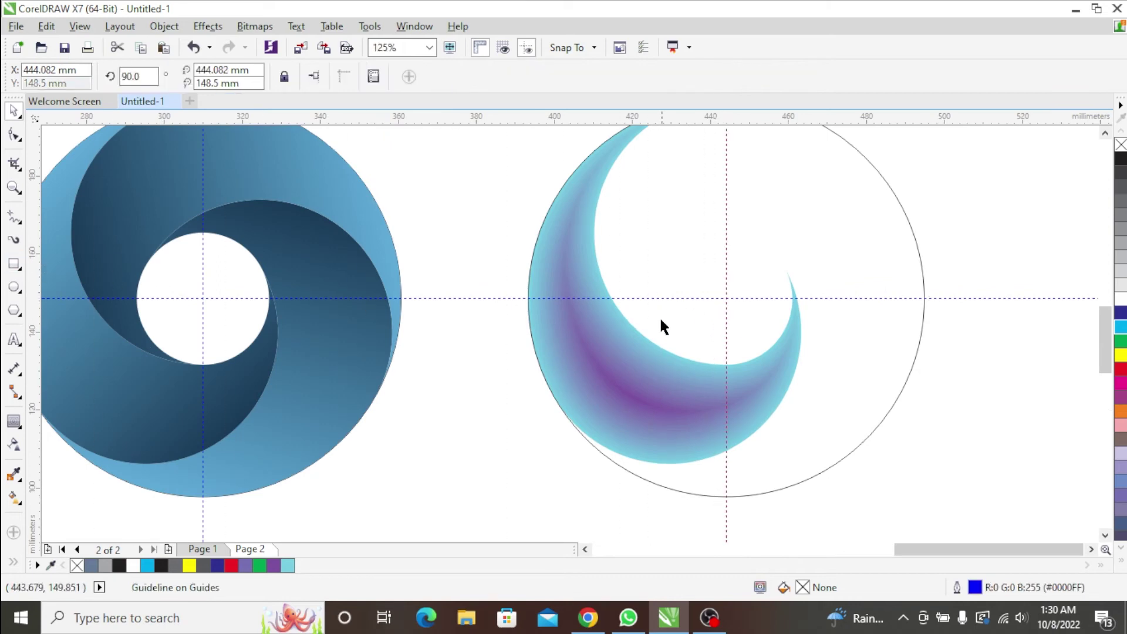
left_click(618, 351)
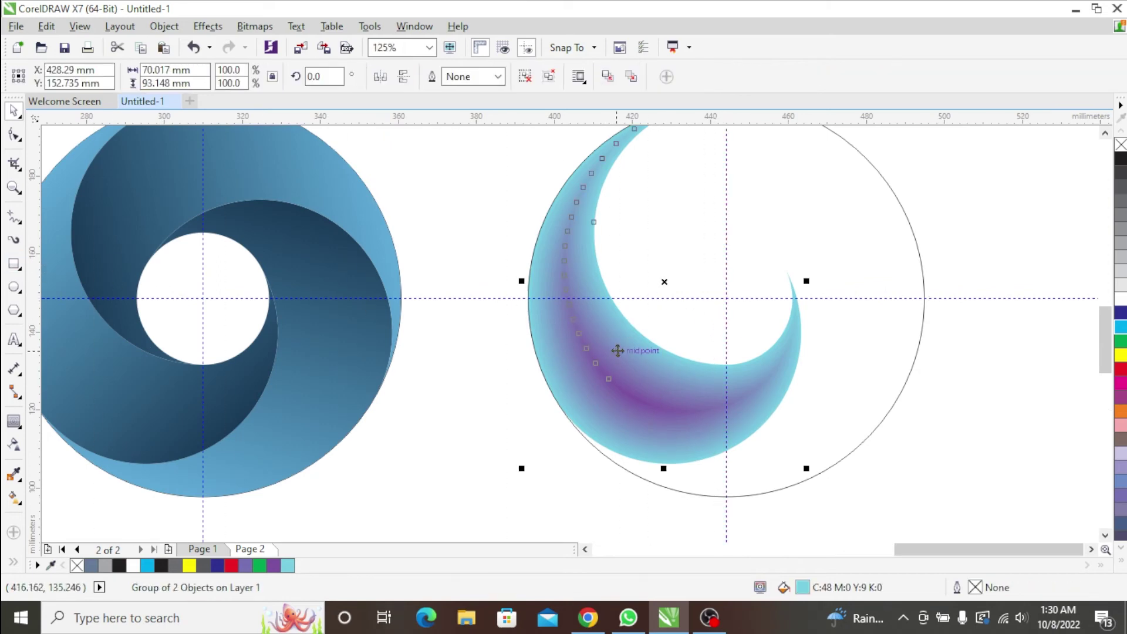
left_click(616, 348)
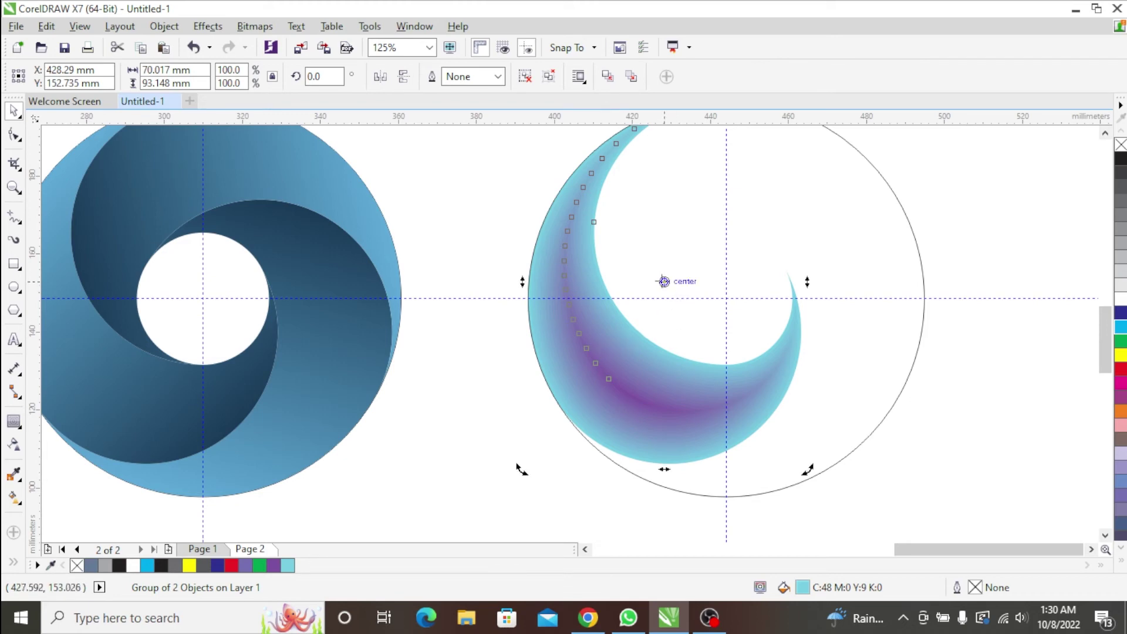
left_click_drag(664, 281, 726, 298)
scroll(716, 319, "down", 3)
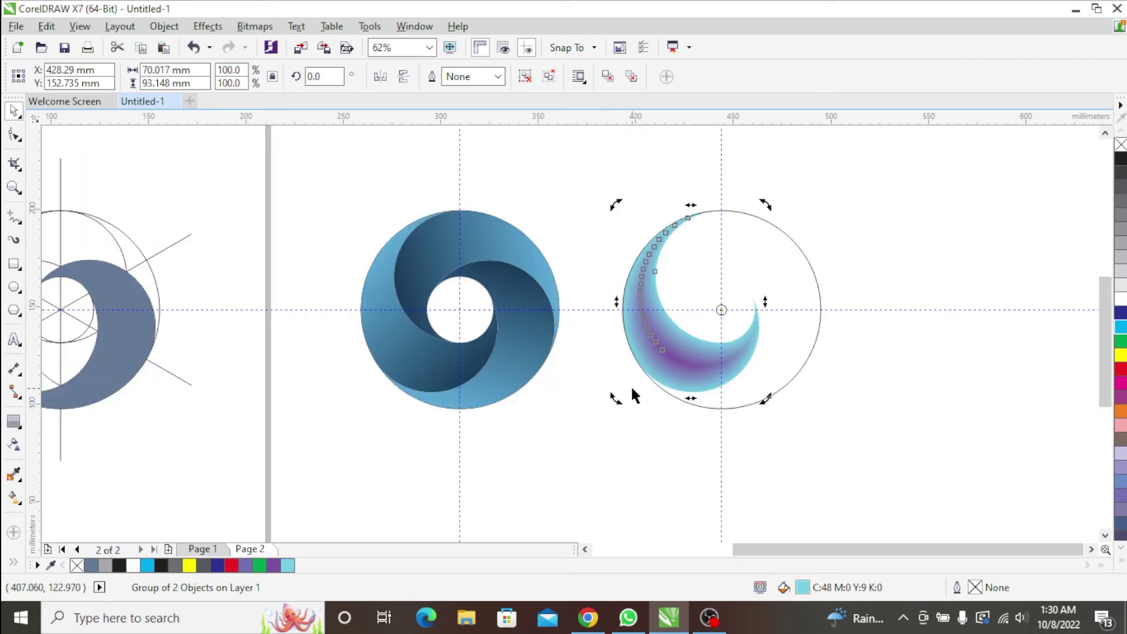
Create a crescent copy rotated to 240° about the circle's center and repeat the operation to complete a three-part ring.
left_click_drag(622, 399, 717, 271)
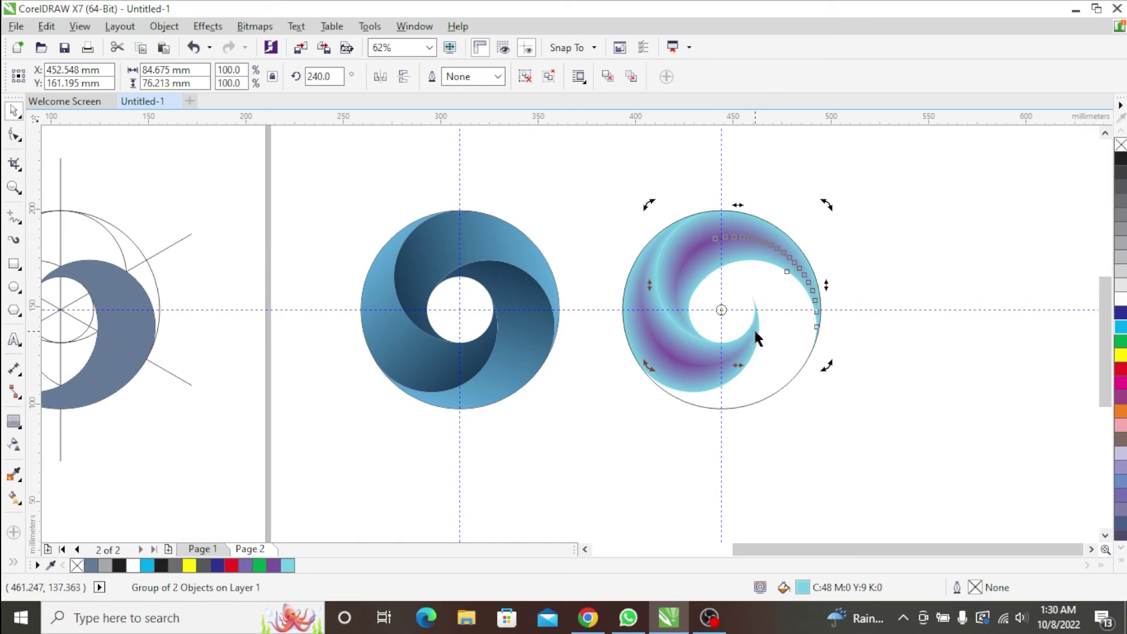
key("ctrl+t")
key("ctrl+t")
key("ctrl+r")
left_click(871, 203)
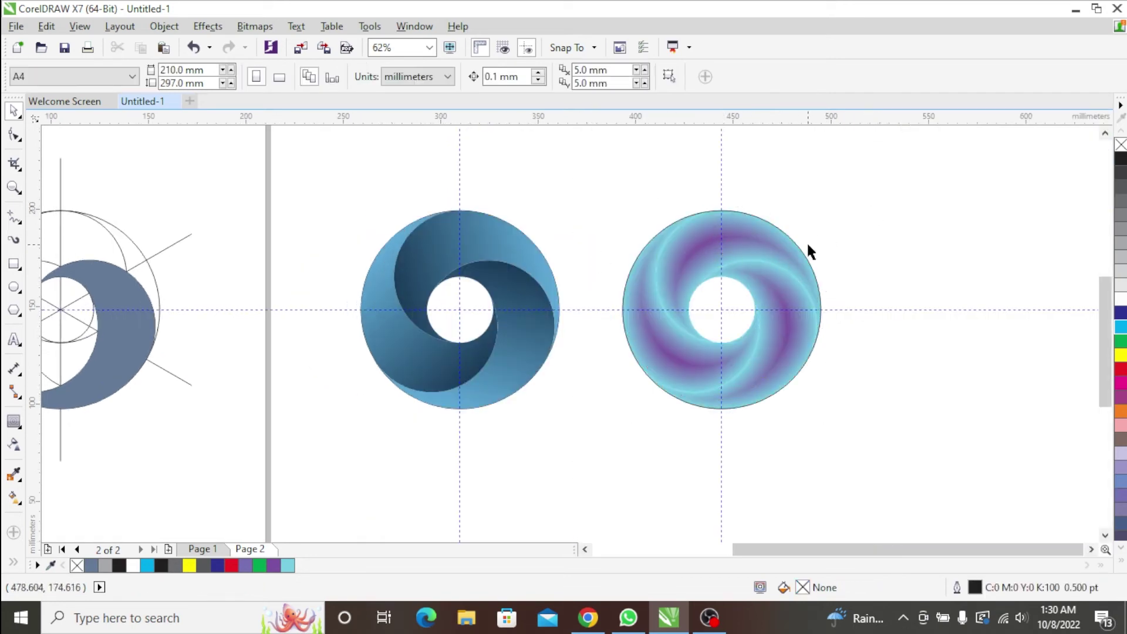
Delete the circle outline surrounding the cyan and violet ring.
left_click_drag(774, 227, 852, 213)
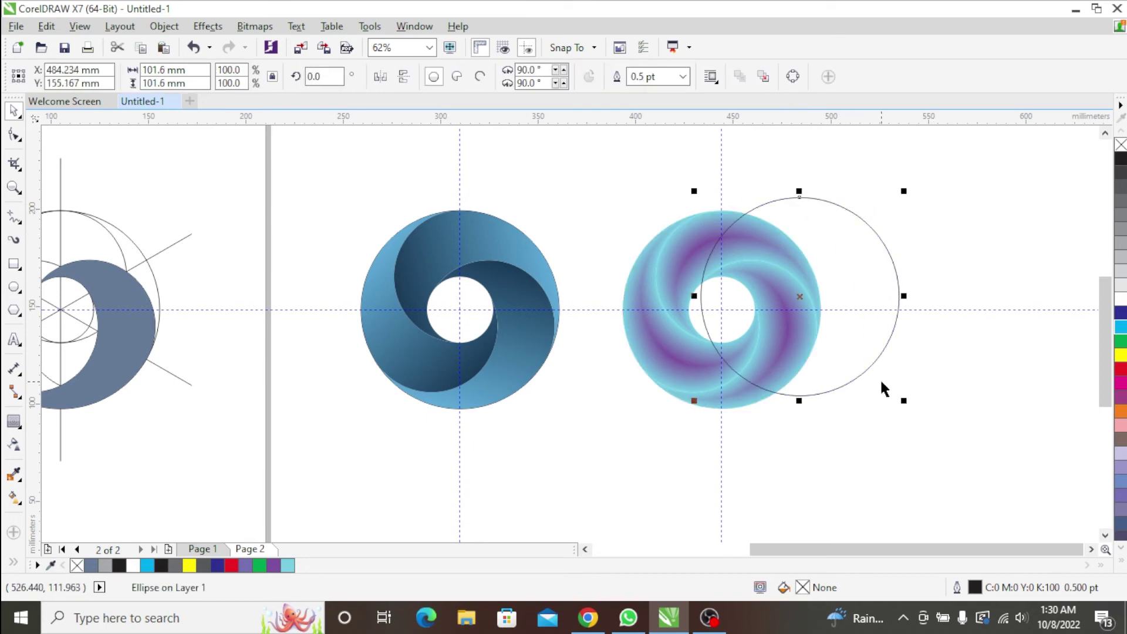
key("Delete")
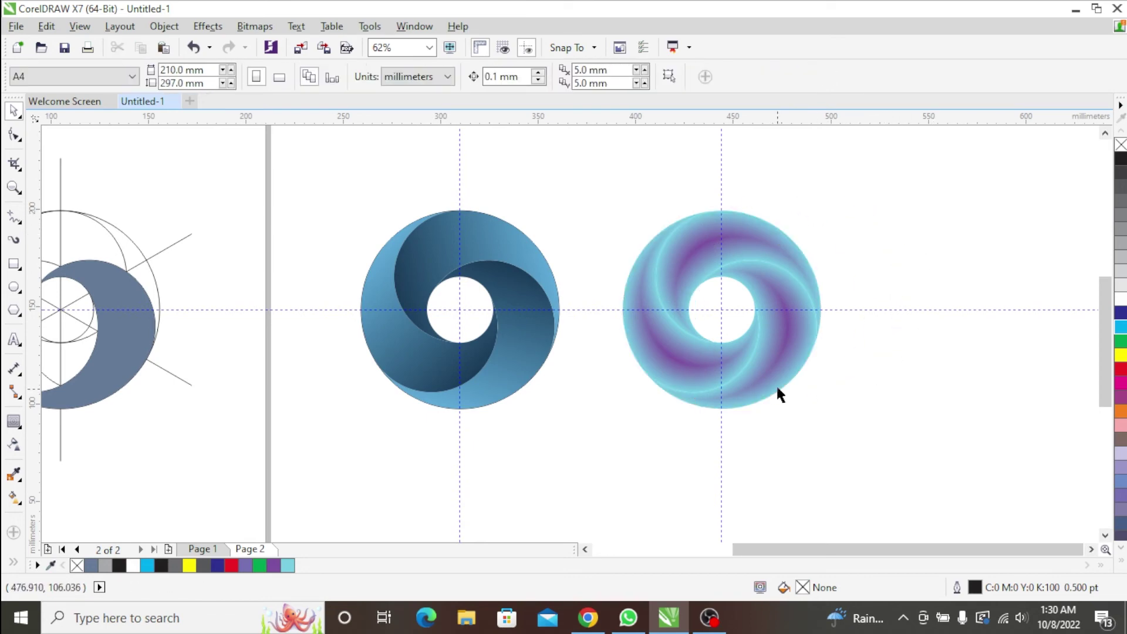
scroll(788, 269, "down", 2)
left_click_drag(848, 194, 679, 361)
left_click(809, 237)
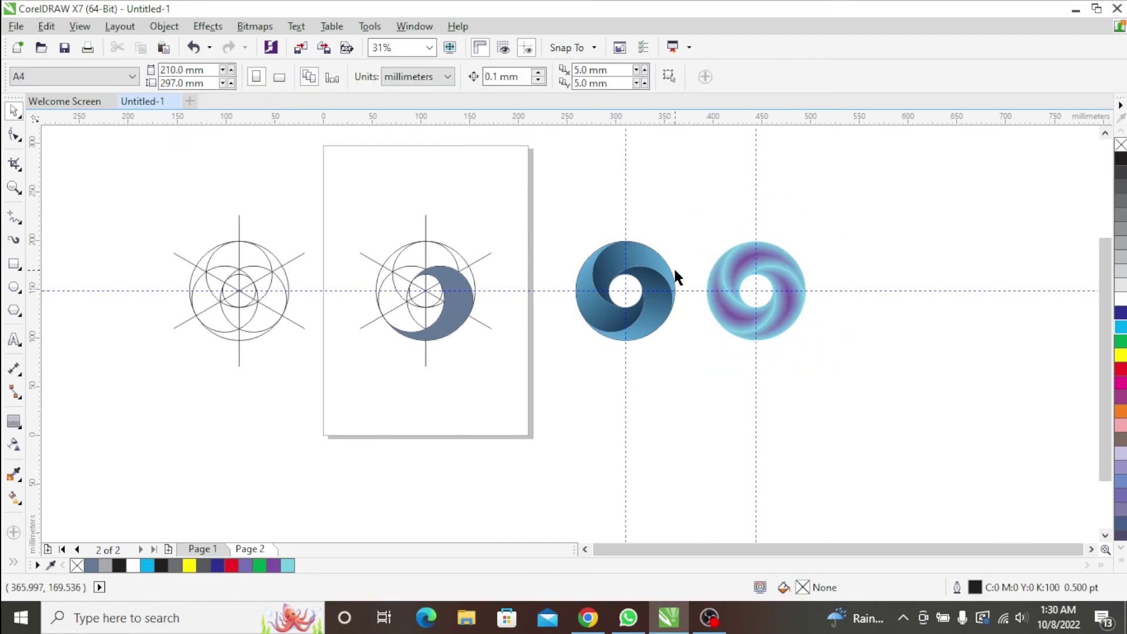
left_click(639, 266)
left_click(655, 310, "shift")
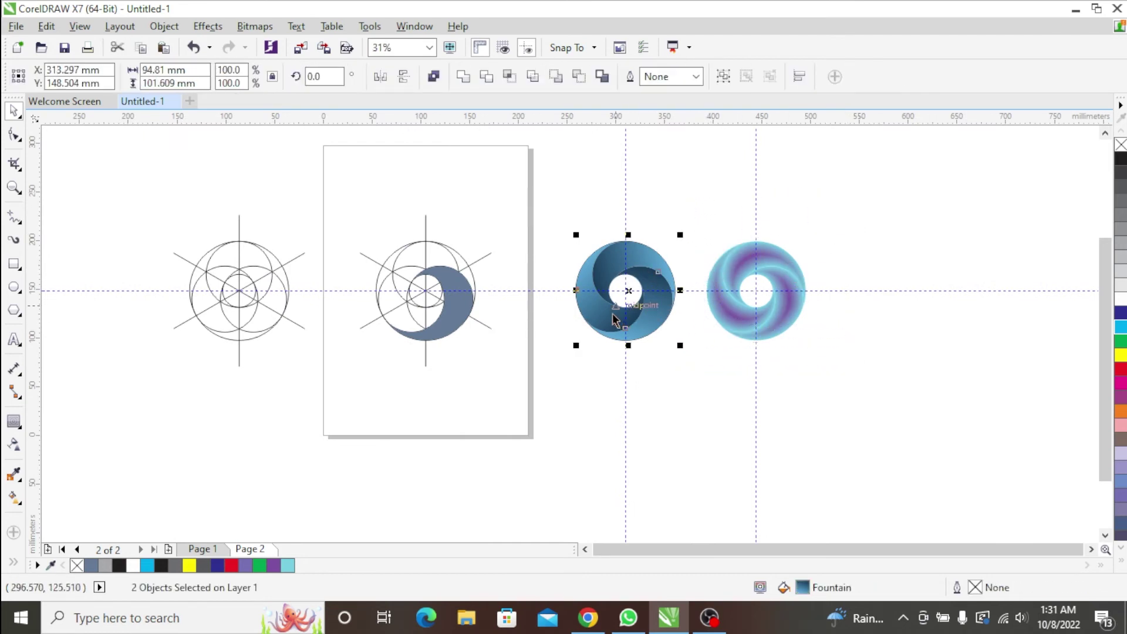
left_click(613, 310, "shift")
left_click_drag(647, 267, 659, 360)
key("ctrl+z")
Place a copy of the complete blue gradient ring directly below the original on the same vertical guideline.
left_click_drag(716, 195, 578, 357)
left_click_drag(633, 324, 652, 420)
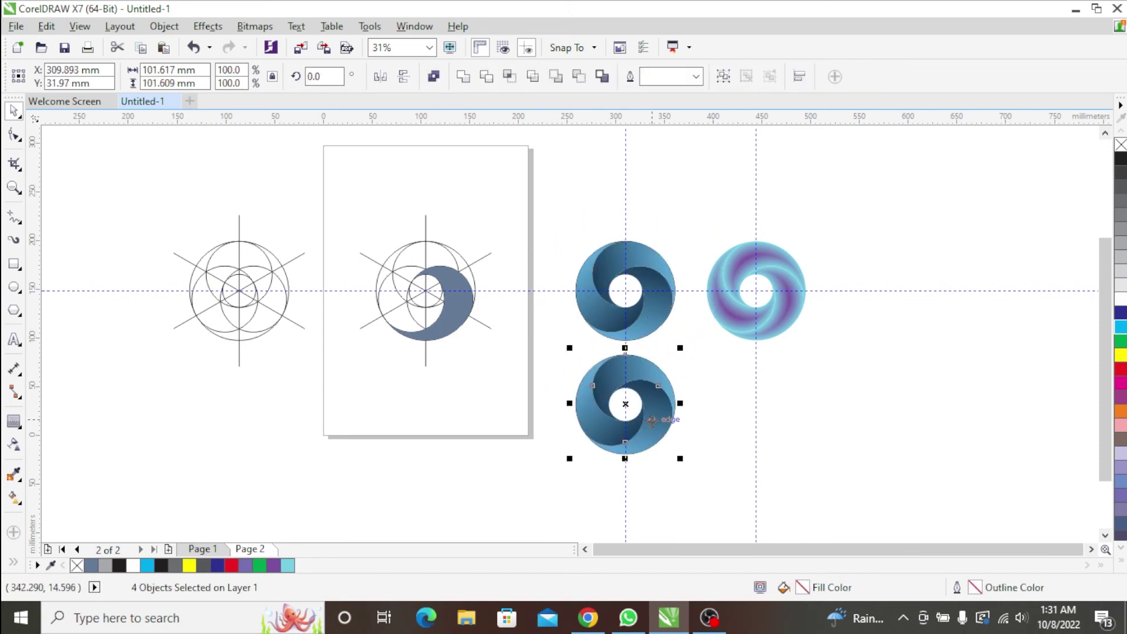
scroll(651, 420, "up", 4)
scroll(798, 315, "down", 2)
left_click(860, 305)
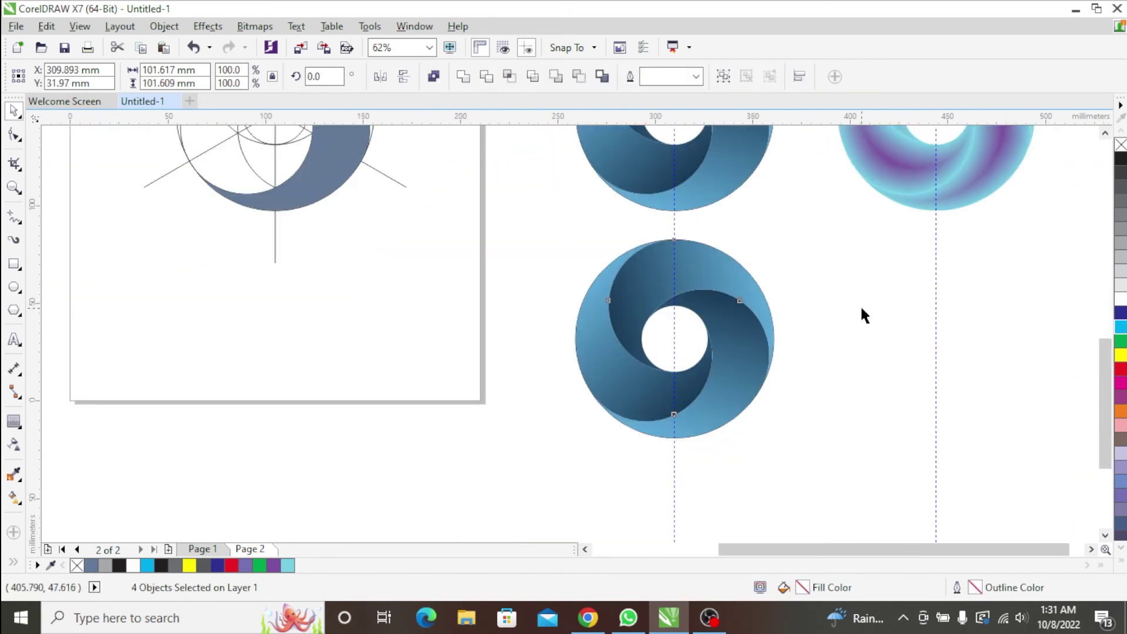
Draw a narrow upright rectangle about 3 mm wide and 80 mm tall across the page's lower edge.
left_click(14, 265)
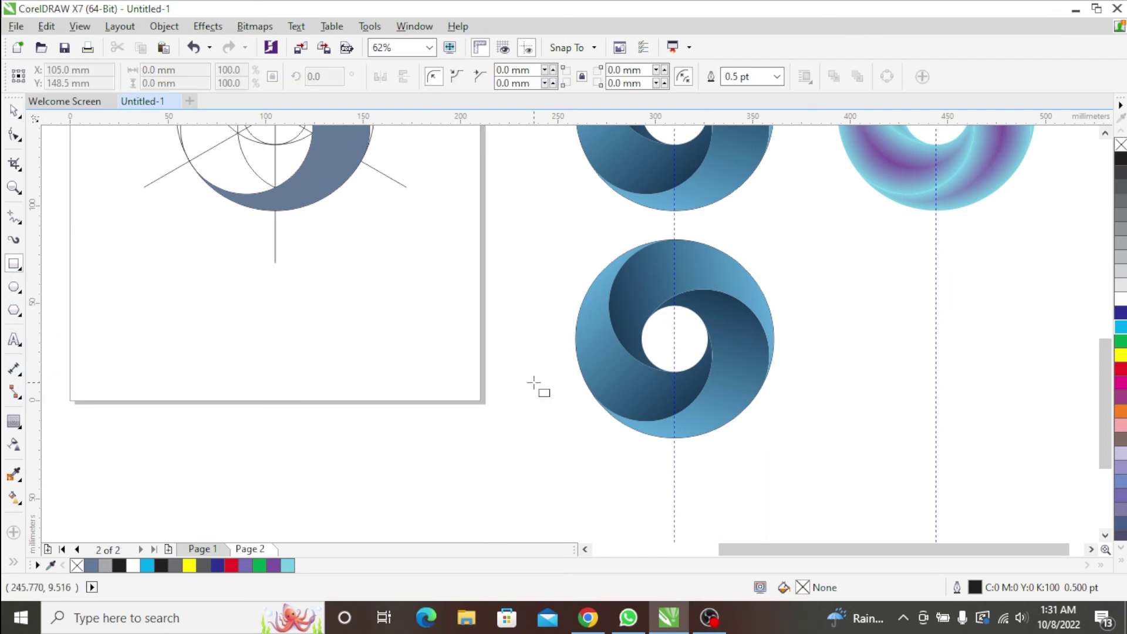
mouse_move(322, 319)
left_mouse_down()
mouse_move(345, 458)
mouse_move(327, 485)
left_mouse_up()
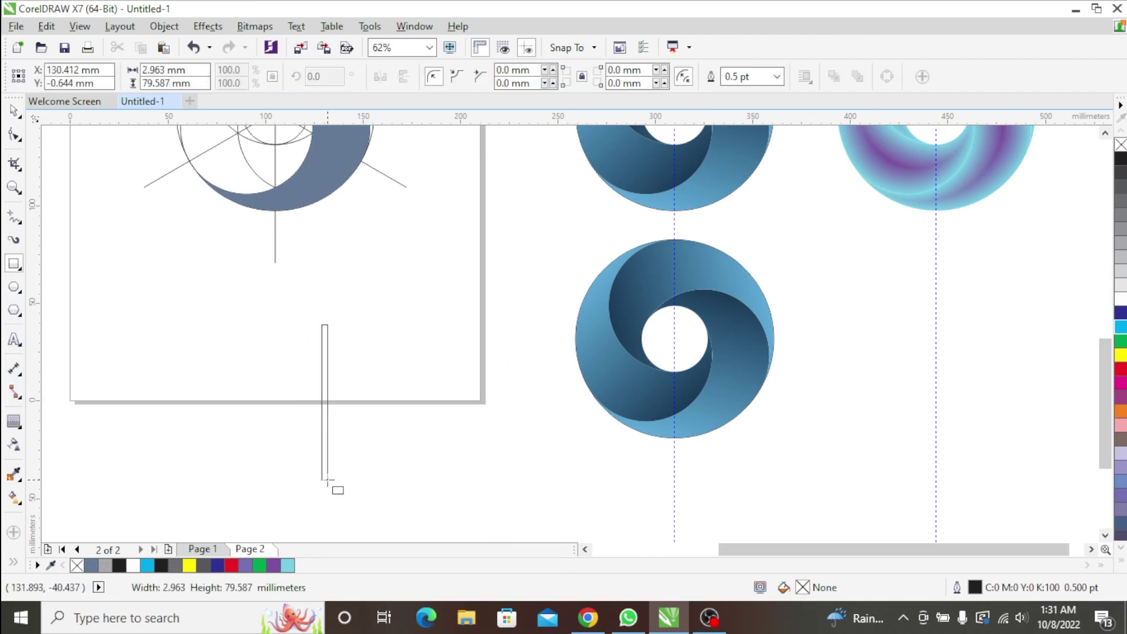
key("space")
left_click_drag(324, 403, 308, 406)
key("ctrl+z")
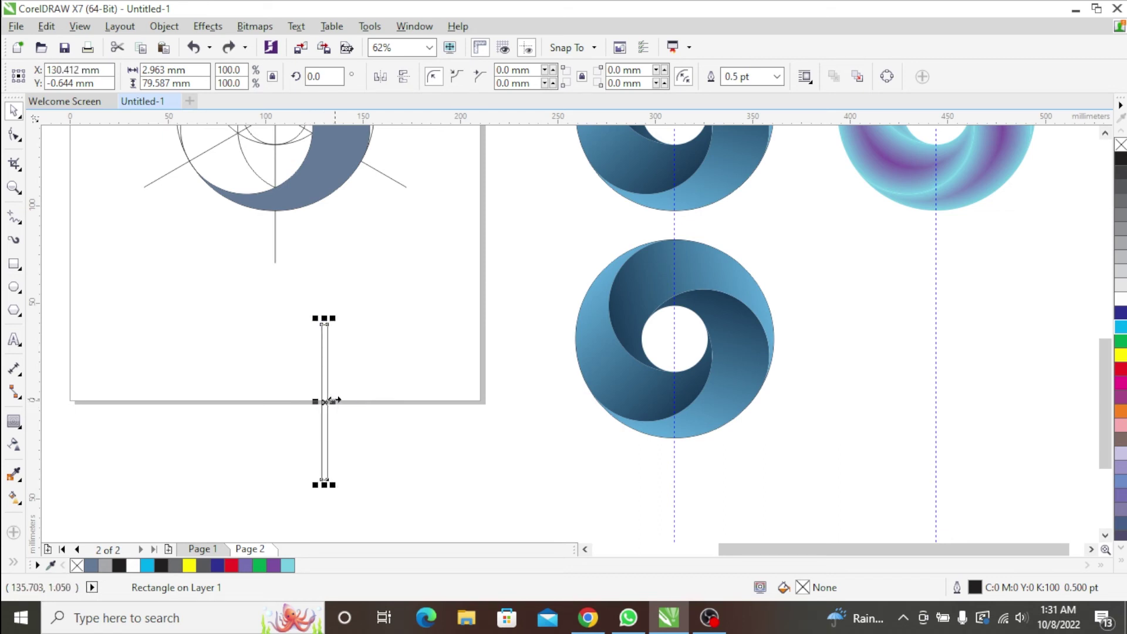
Copy the narrow rectangle to its left with a small gap and repeat it into an evenly spaced row of 21.
scroll(309, 409, "up", 2)
left_click_drag(370, 383, 326, 381)
scroll(476, 423, "down", 3)
key("ctrl+r")
key("ctrl+r")
key("ctrl+r")
key("ctrl+r")
key("ctrl+r")
key("ctrl+r")
key("ctrl+r")
key("ctrl+r")
key("ctrl+r")
key("ctrl+r")
key("ctrl+r")
key("ctrl+r")
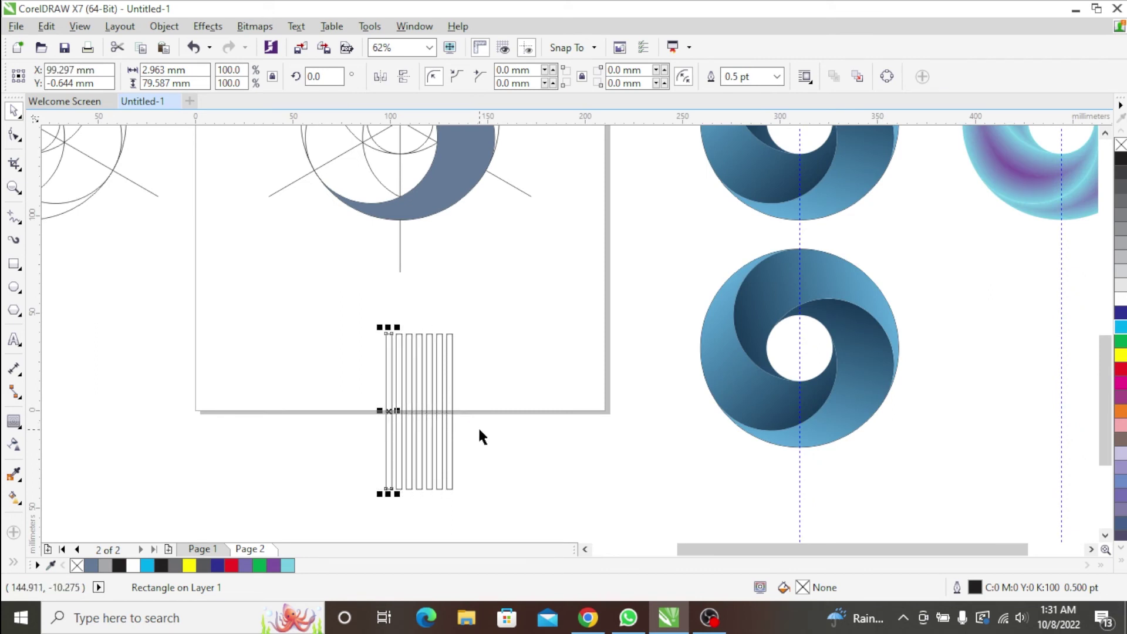
key("ctrl+r")
key("ctrl+r")
key("ctrl+r")
key("ctrl+r")
key("ctrl+r")
key("ctrl+r")
key("ctrl+r")
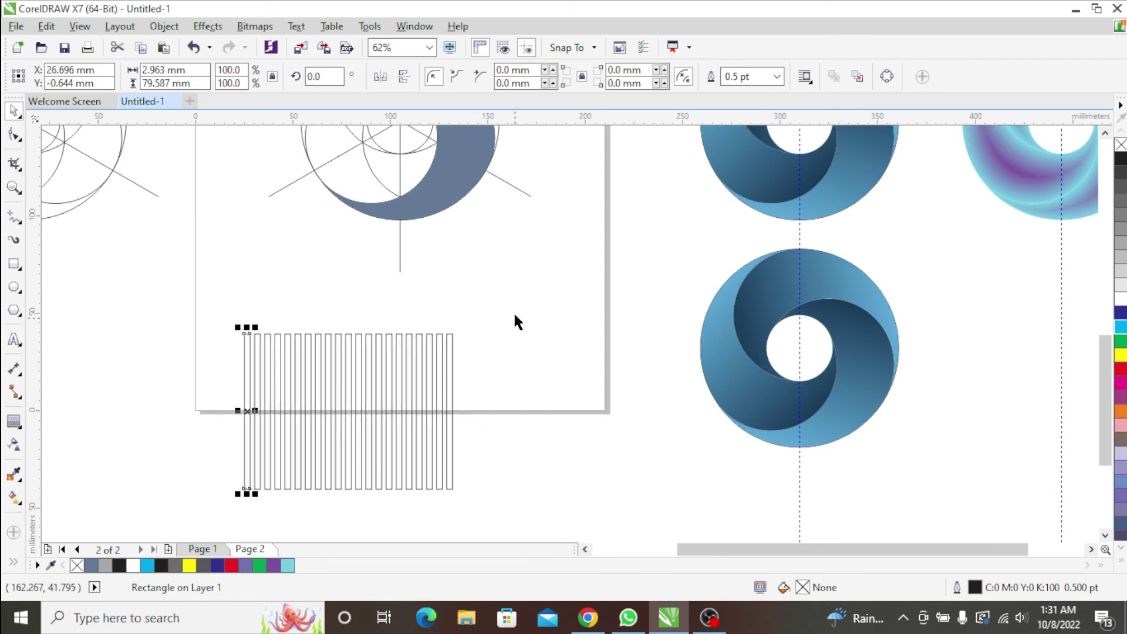
Fill all the narrow rectangles with 10% black, remove their outlines and group them.
left_click_drag(516, 297, 200, 487)
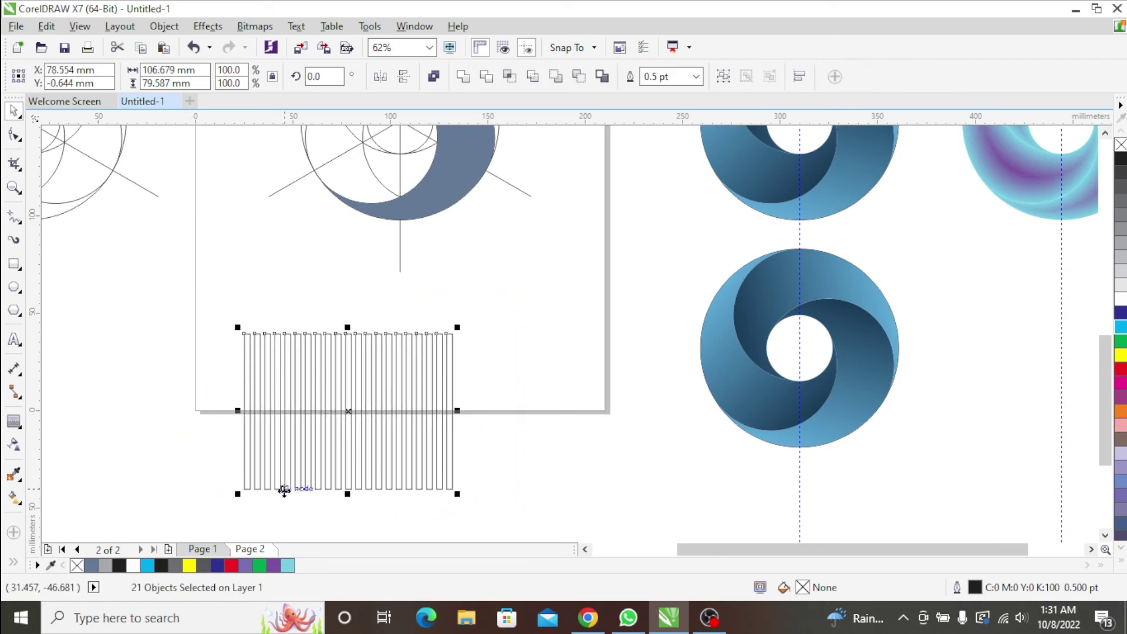
left_click(1120, 291)
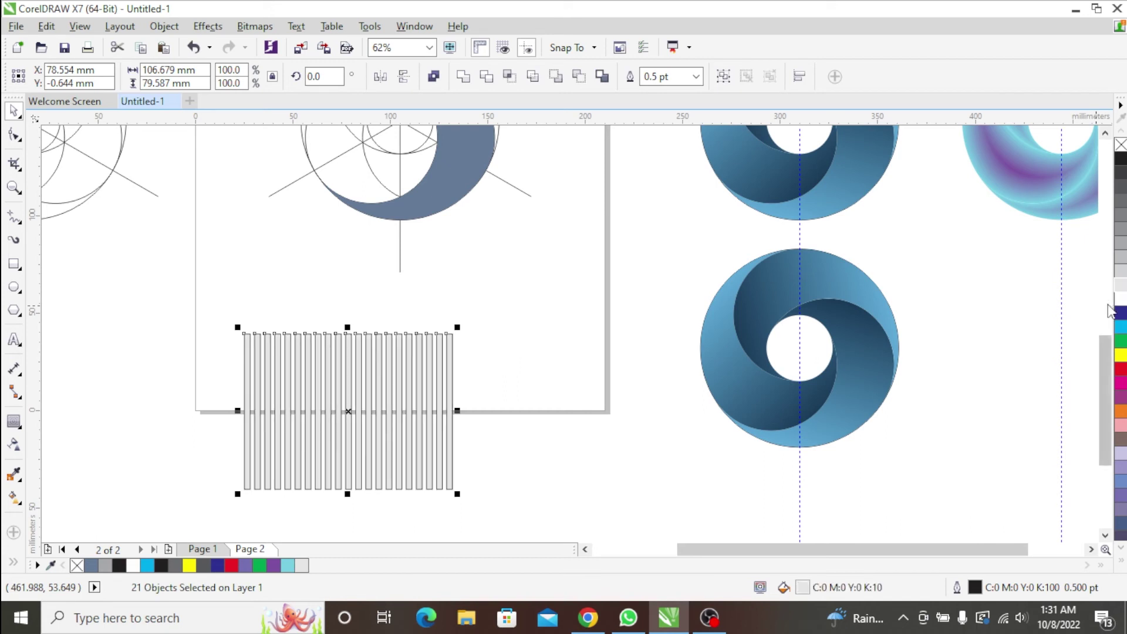
right_click(1120, 144)
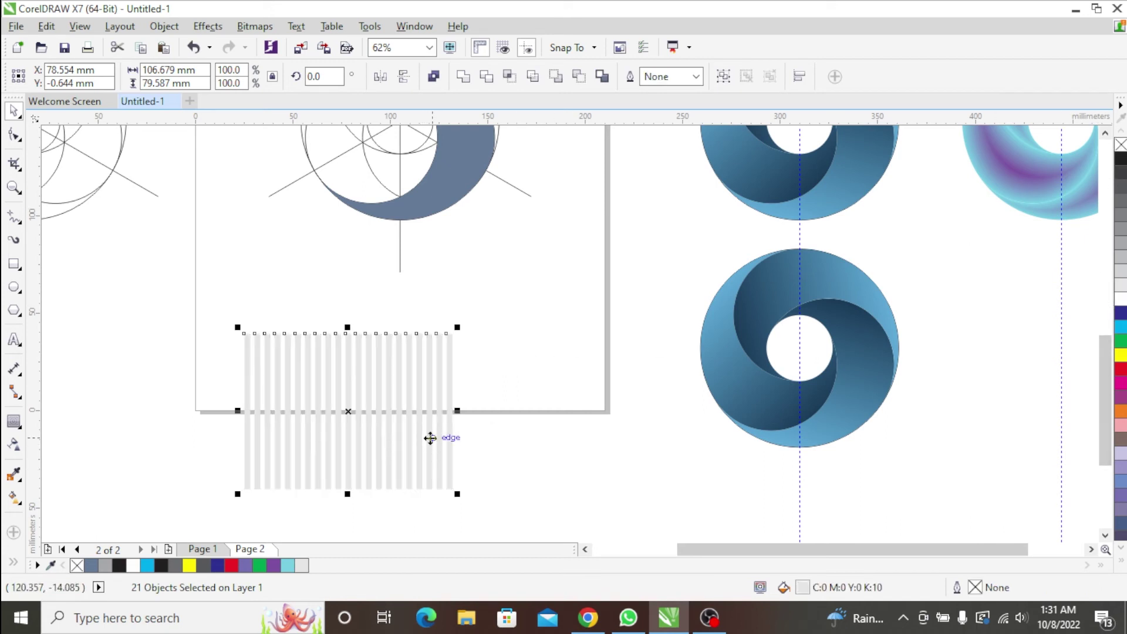
key("ctrl+g")
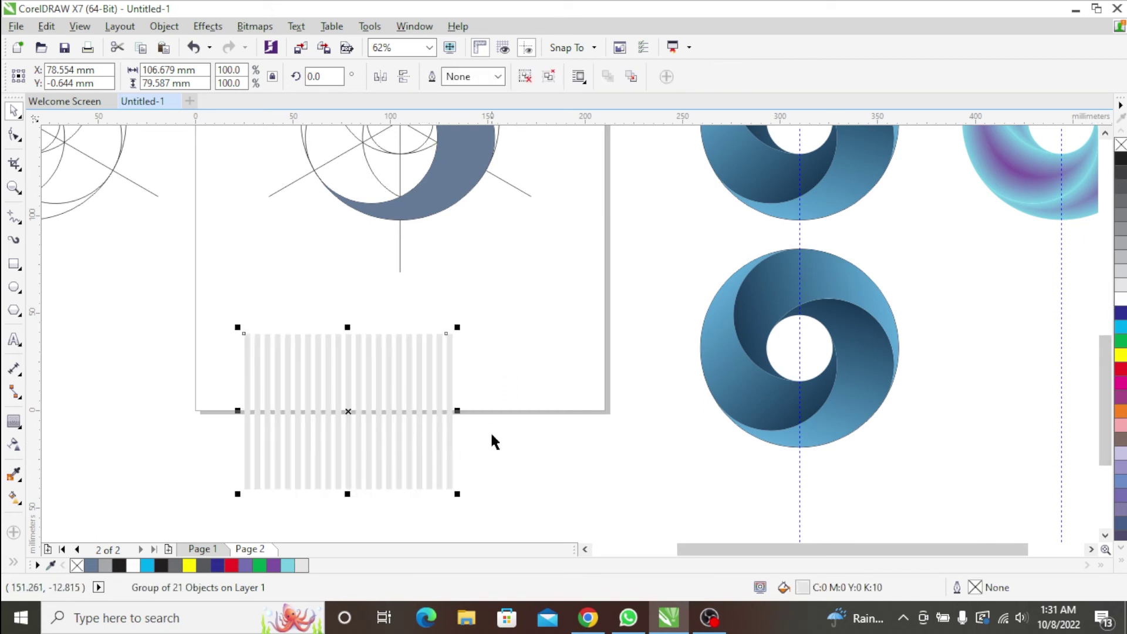
Apply a linear transparency to the stripe group so it fades out from left to right.
left_click(14, 444)
left_click_drag(250, 418, 451, 418)
key("space")
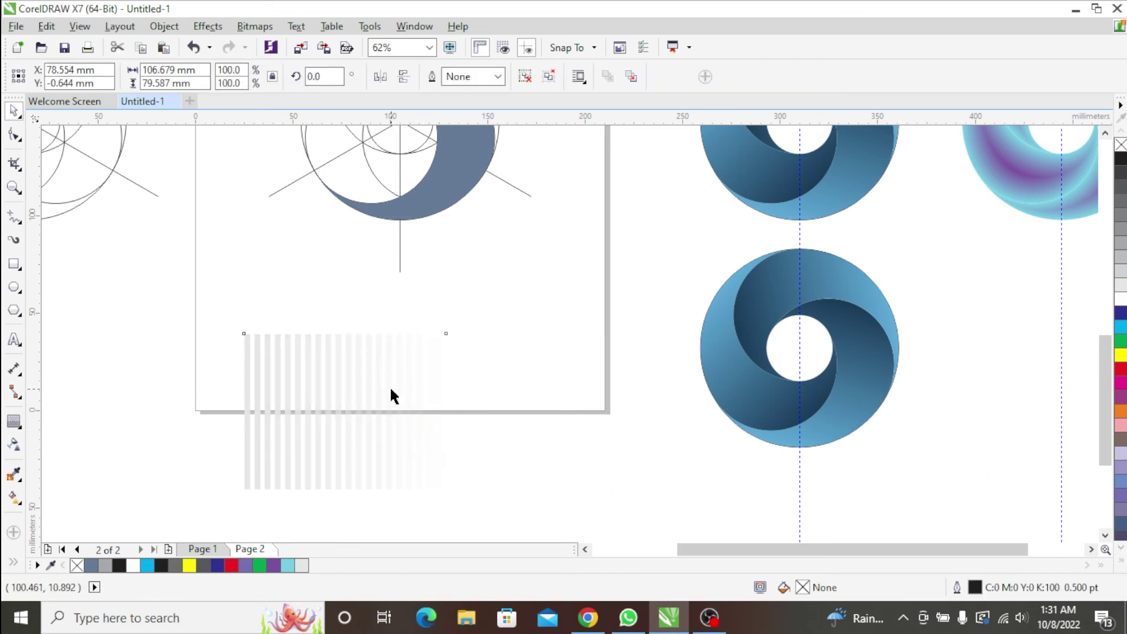
PowerClip the fading stripe group into the lower-left crescent of the lower blue ring.
left_click(389, 385)
left_click(165, 28)
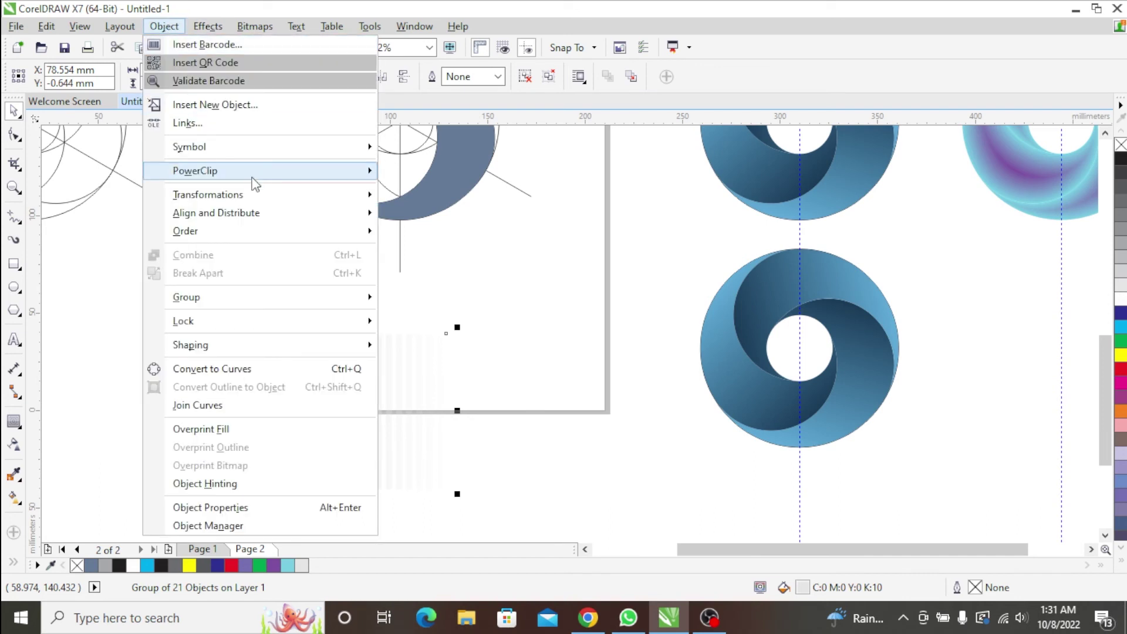
mouse_move(325, 171)
left_click(452, 171)
left_click(729, 363)
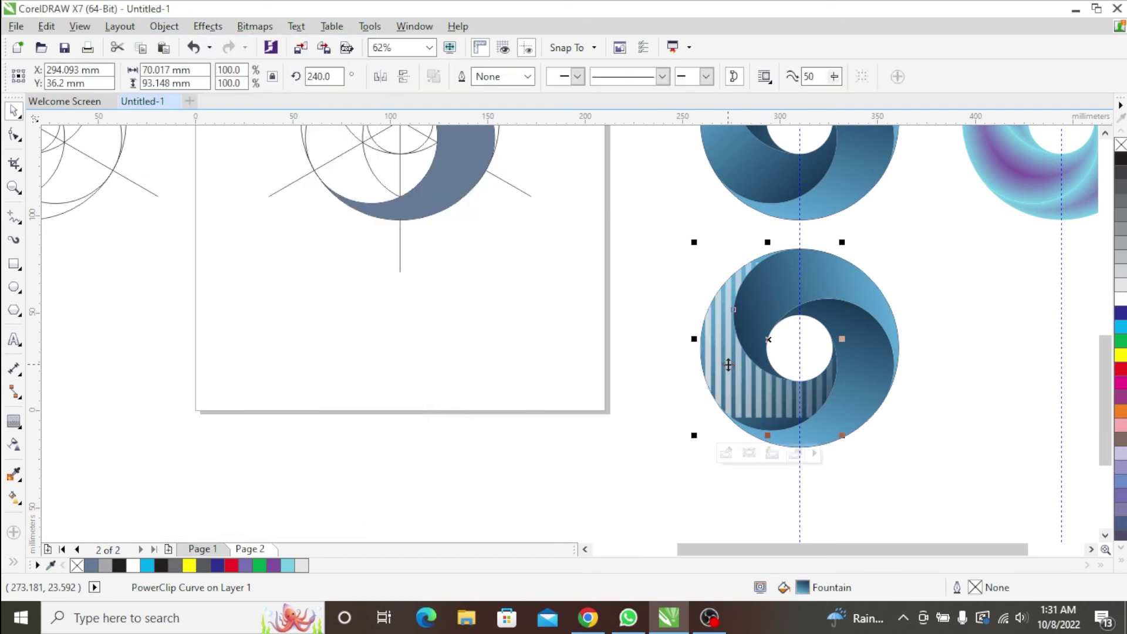
Edit the clipped stripes, rotating them to about 302° and repositioning them to cover the whole crescent diagonally, and finish editing.
left_click(730, 379, "ctrl")
left_click(726, 334)
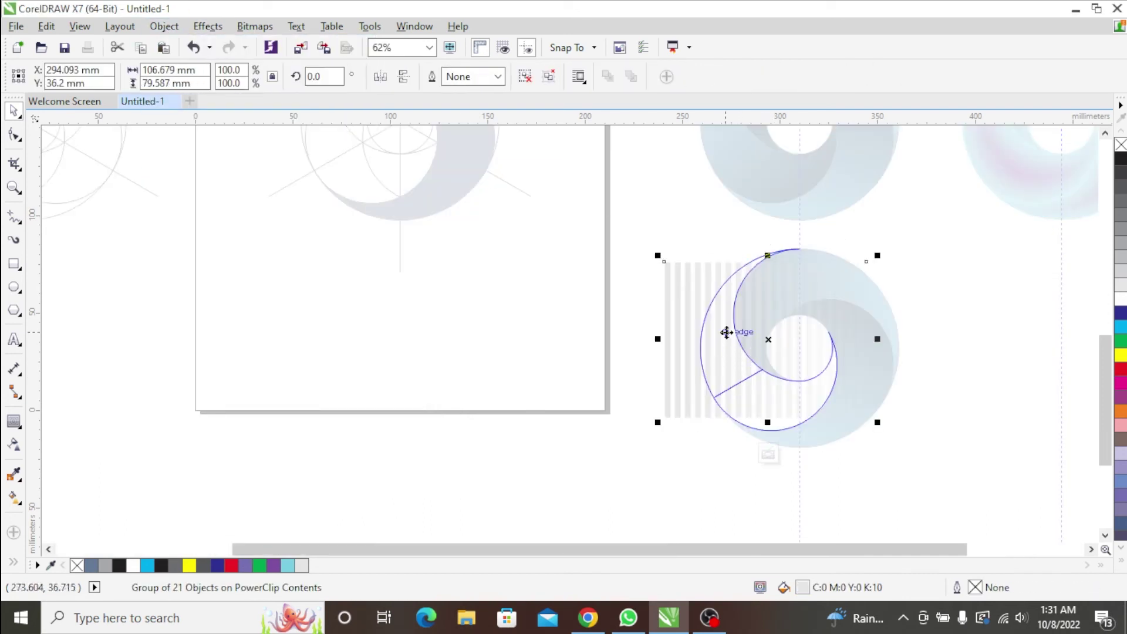
left_click(724, 332)
left_click_drag(879, 422, 825, 477)
left_click_drag(787, 352, 780, 380)
left_click_drag(720, 325, 729, 363)
left_click(608, 329)
left_click(719, 362)
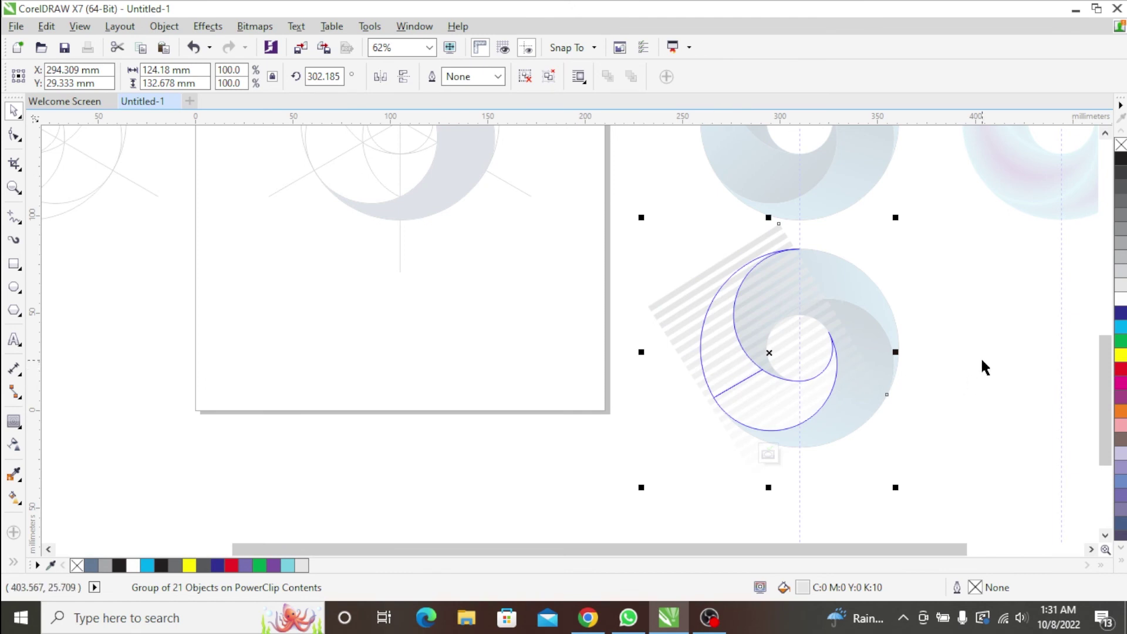
left_click(768, 454)
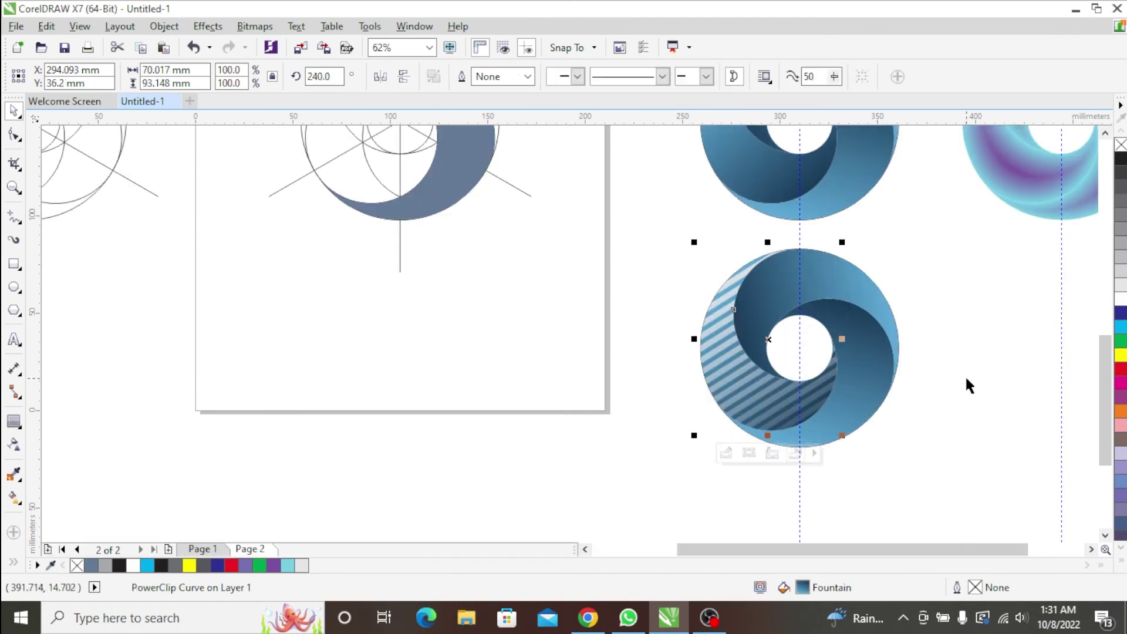
left_click(987, 376)
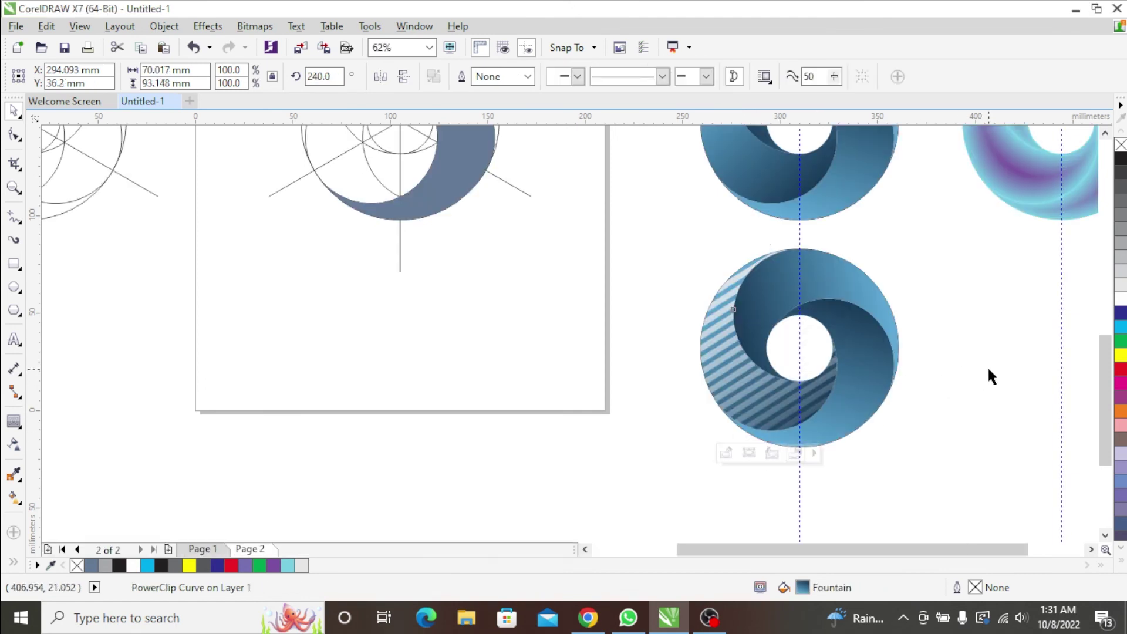
Try solid white, cyan and blue fills on the striped crescent.
left_click(761, 399)
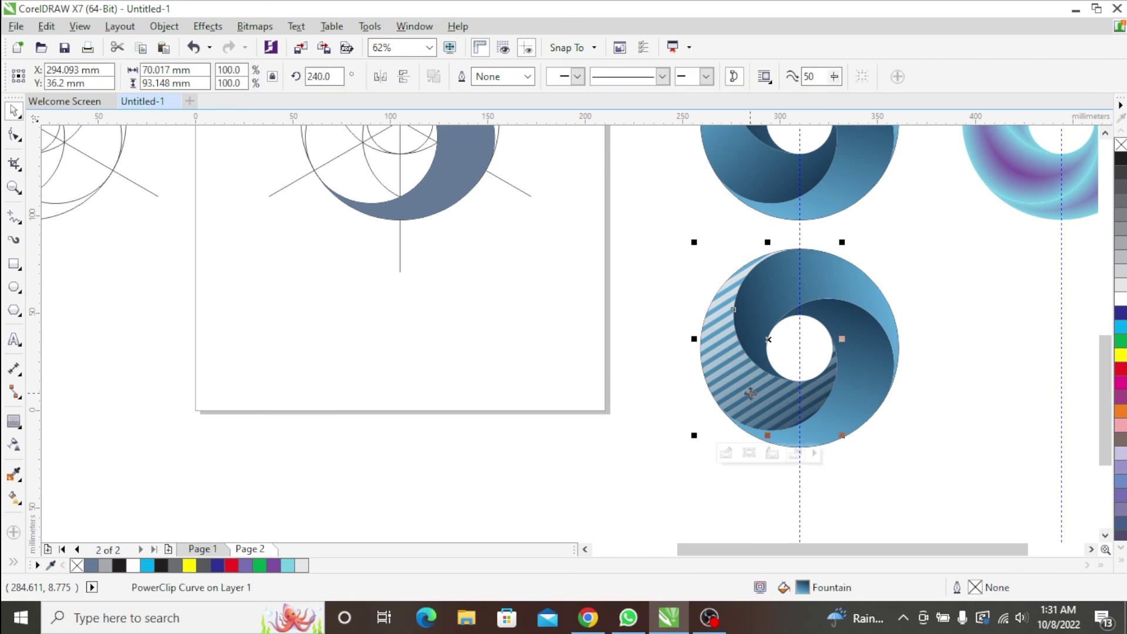
left_click(1122, 300)
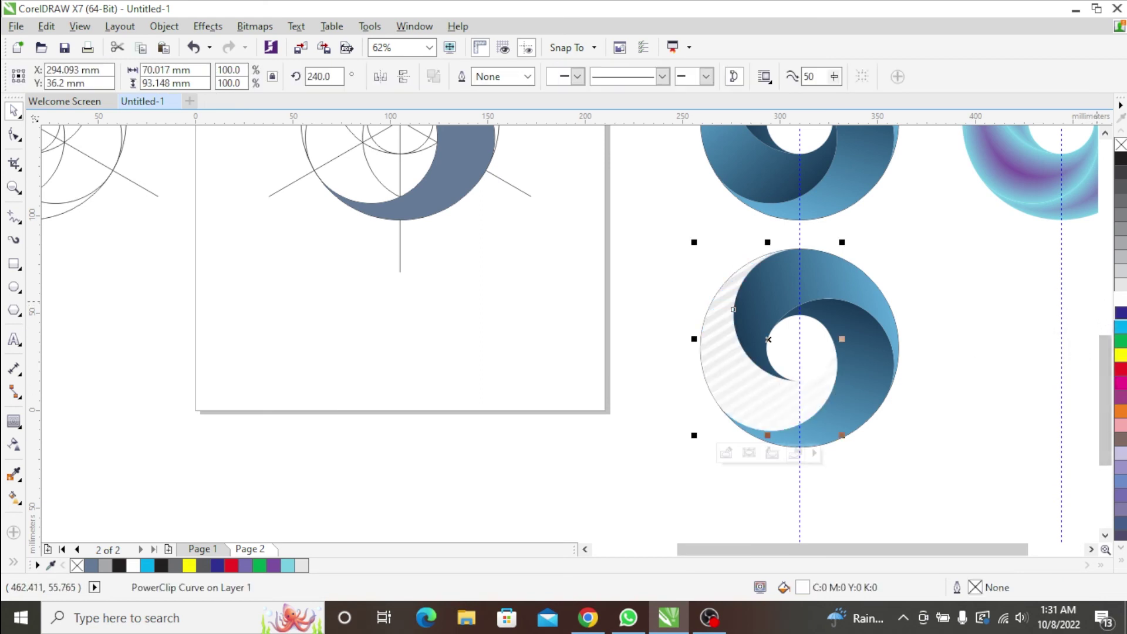
left_click(1121, 328)
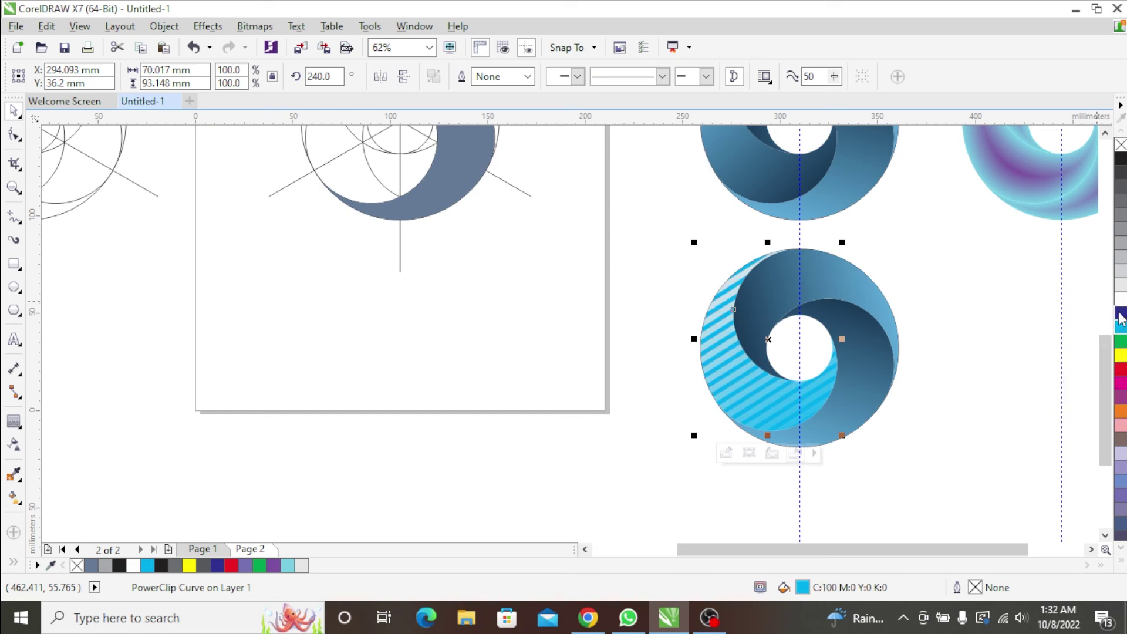
left_click(1121, 314)
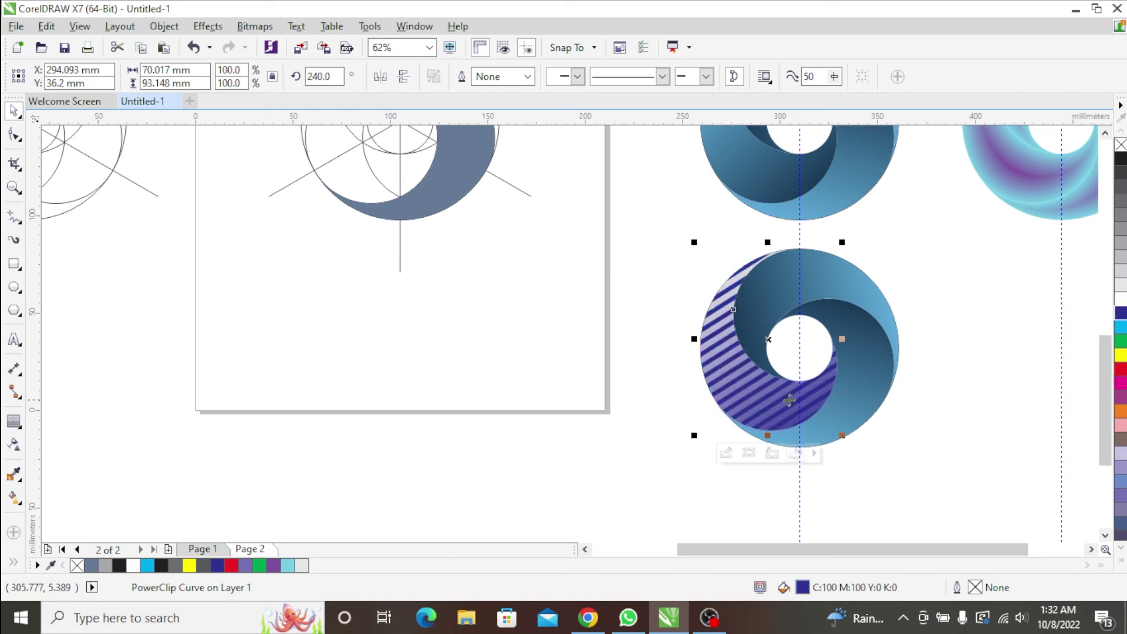
Apply a linear fountain fill to the striped crescent, from light blue to near-black navy C84 M77 Y58 K79.
key("g")
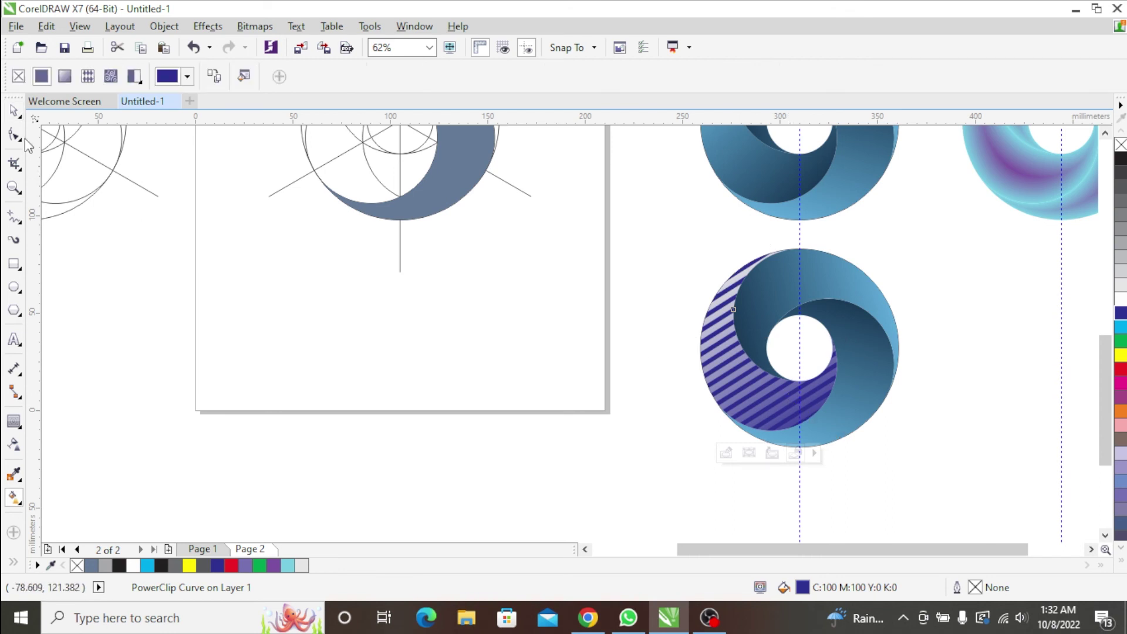
left_click(68, 76)
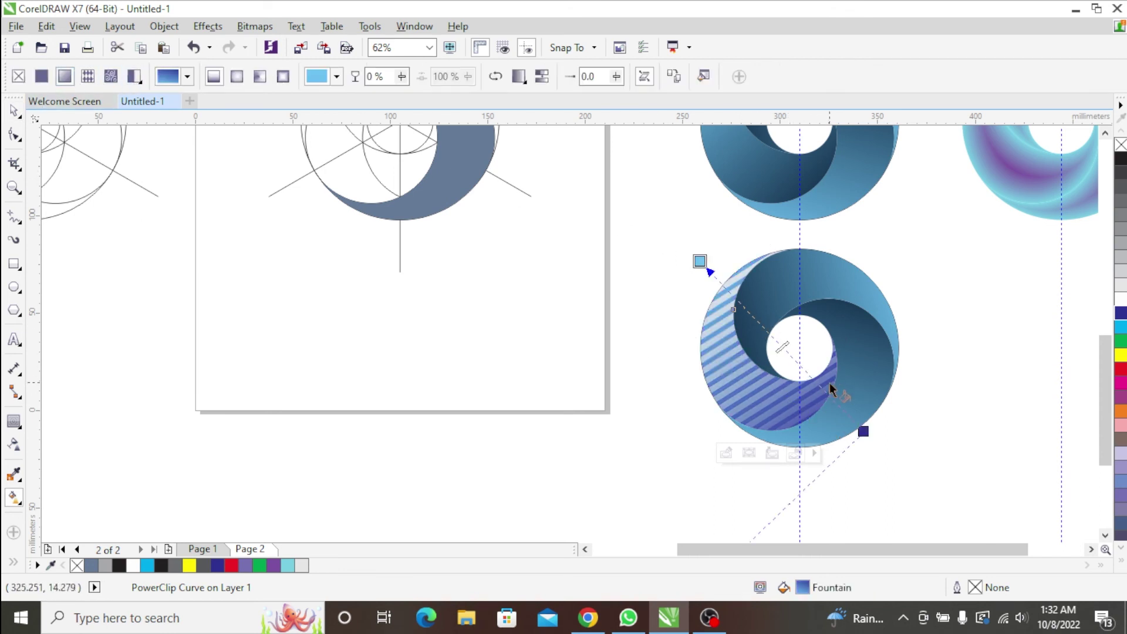
left_click(863, 431)
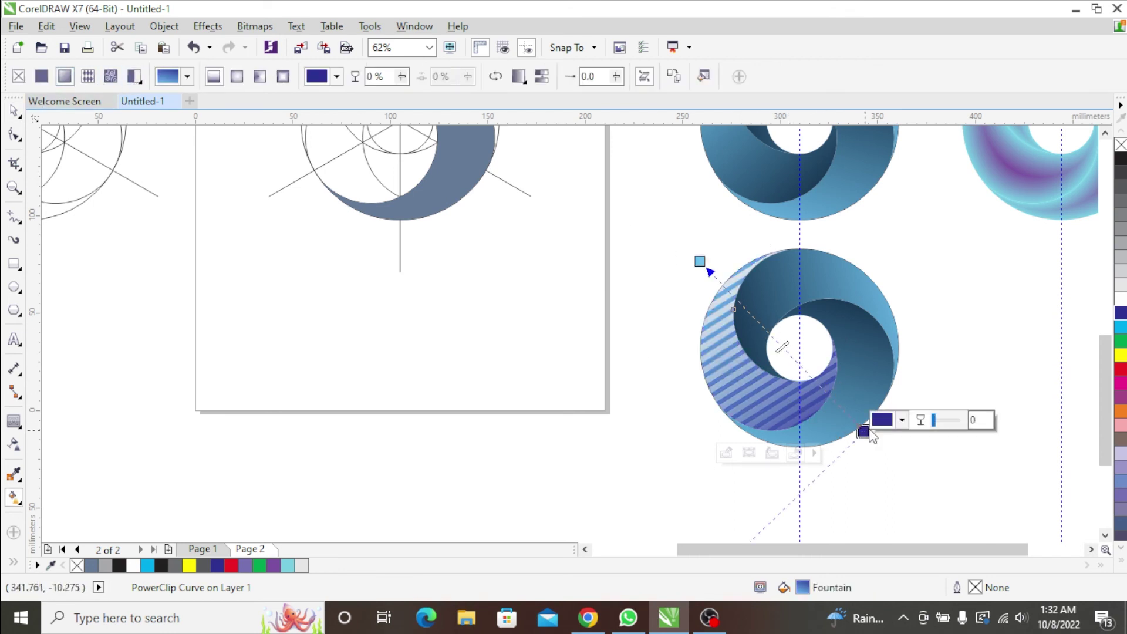
left_click(902, 420)
left_click(952, 328)
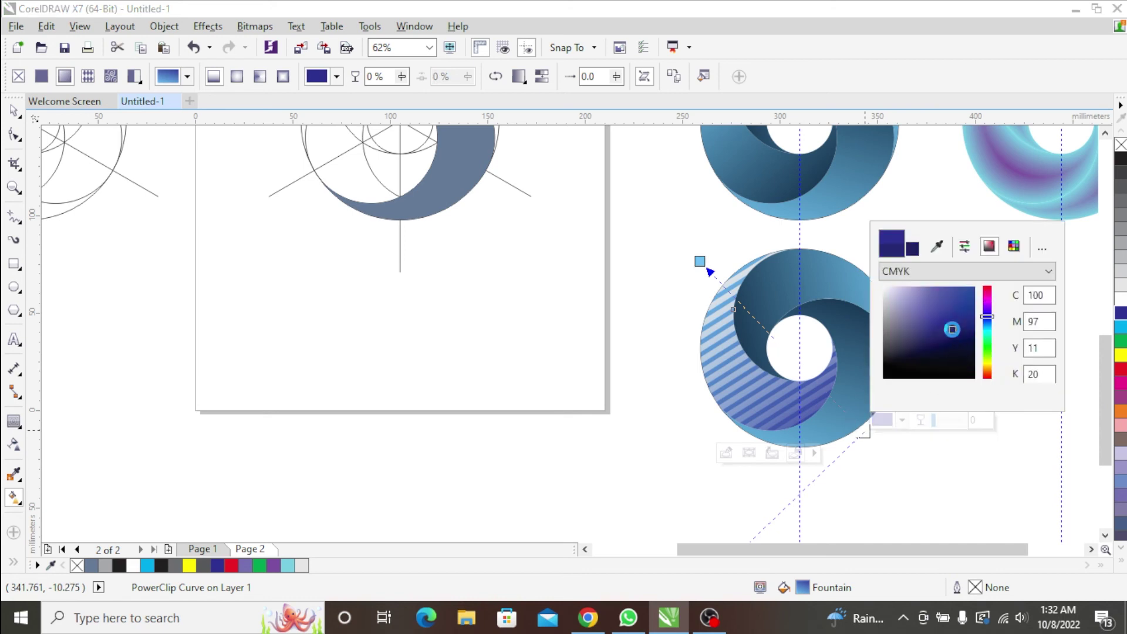
left_click_drag(963, 344, 968, 359)
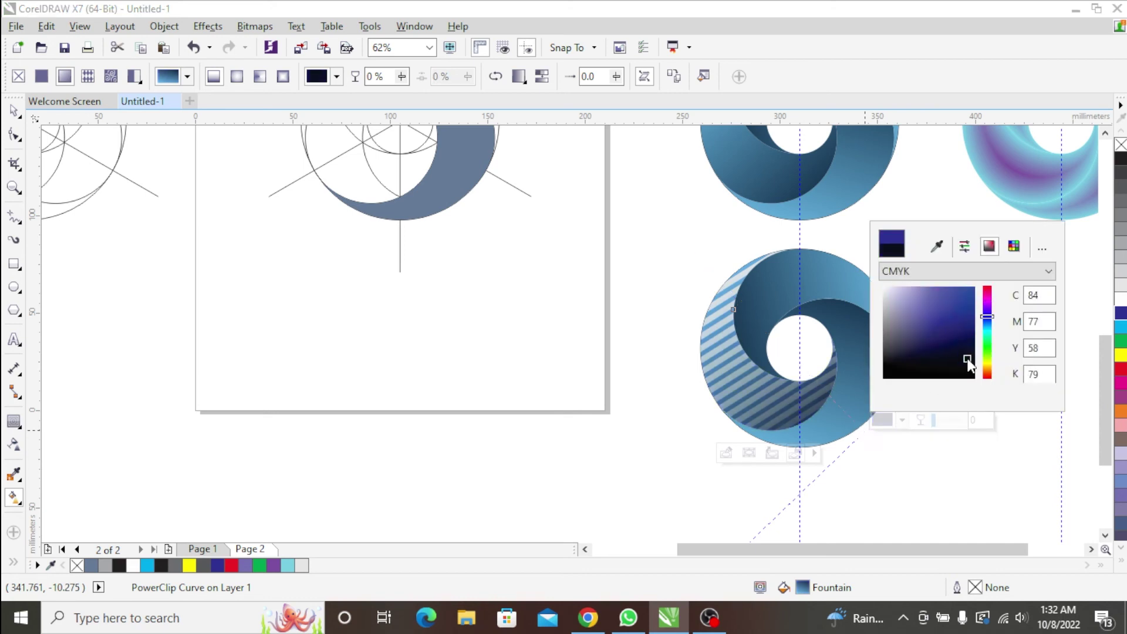
left_click(13, 110)
left_click(13, 111)
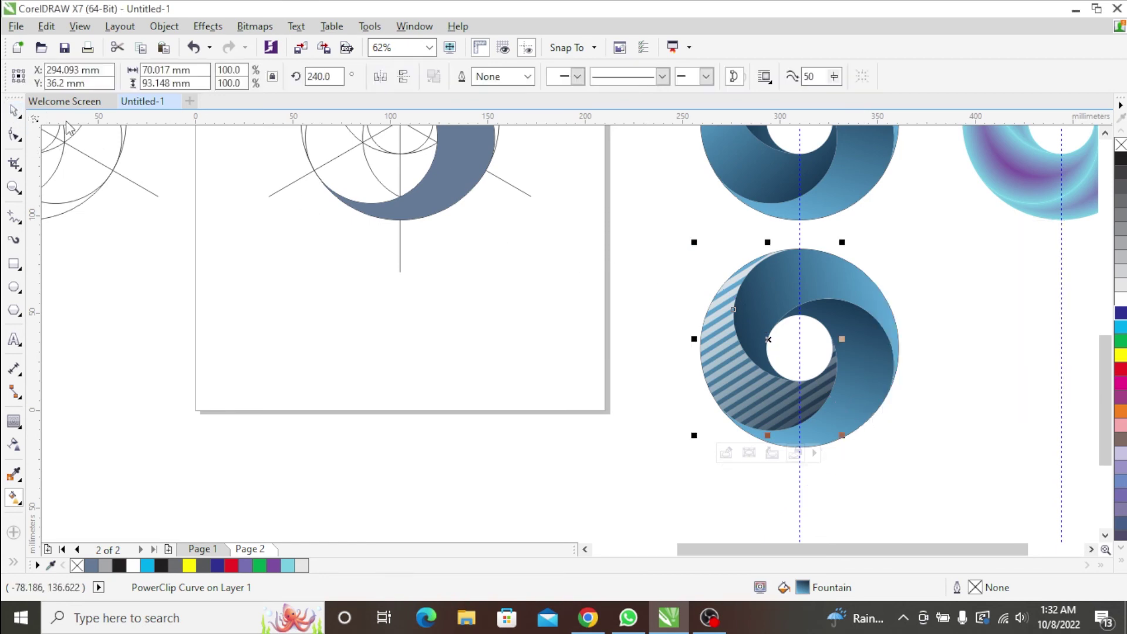
Place a horizontal guideline through the centre of the lower ring.
left_click(945, 259)
left_click_drag(939, 241, 679, 485)
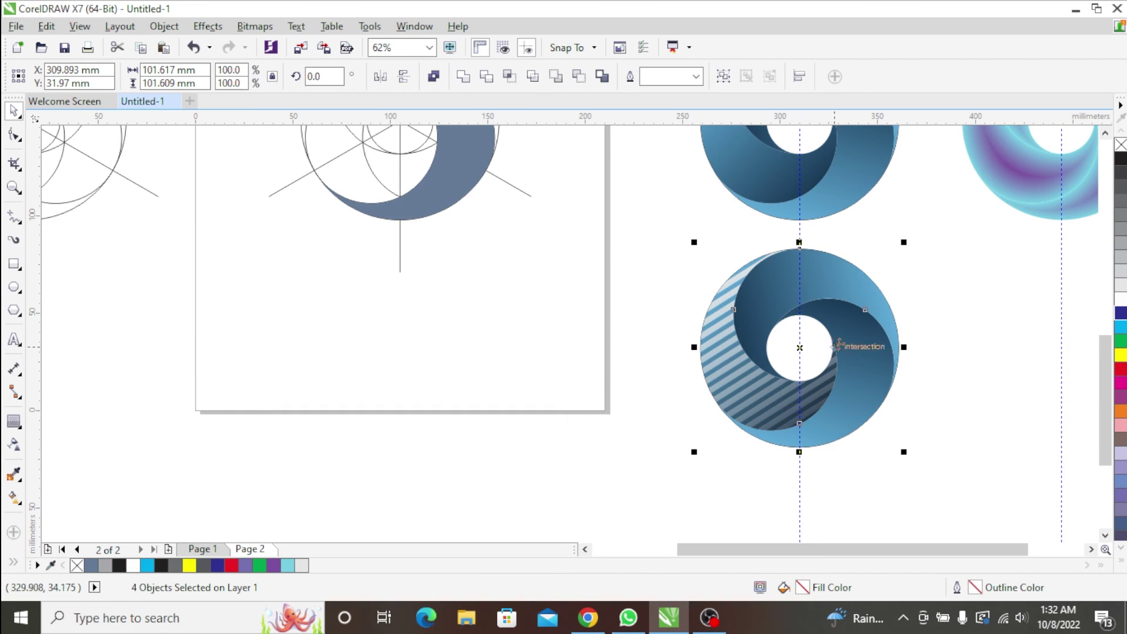
left_click(814, 350)
left_click_drag(741, 117, 805, 348)
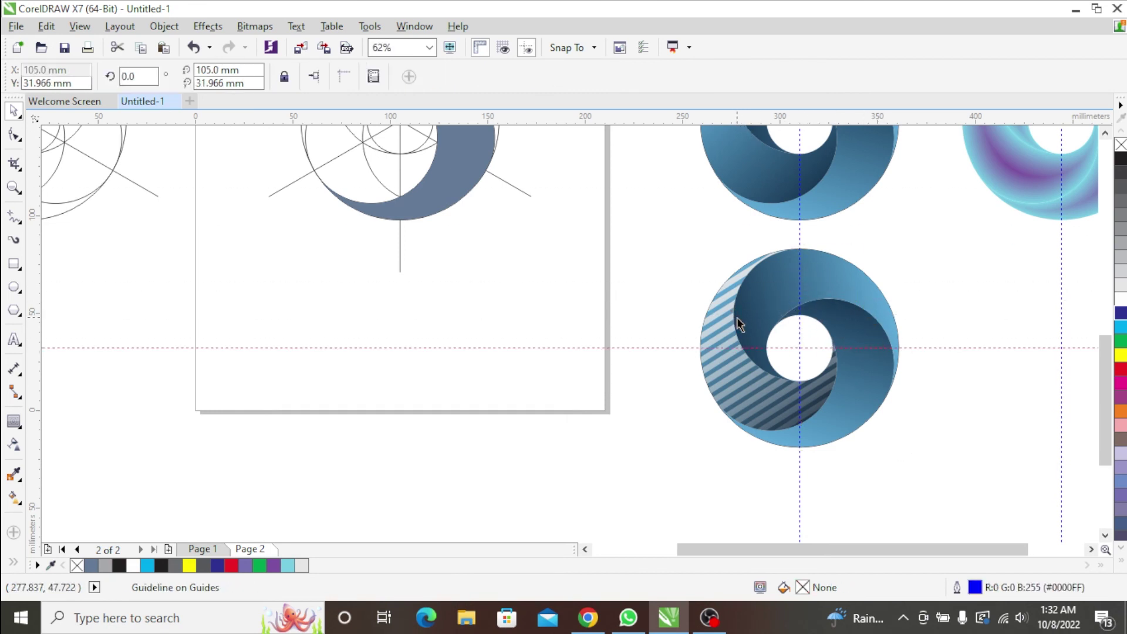
Delete the two unstriped crescents from the lower ring, keeping the outer circle and the striped crescent.
left_click_drag(809, 298, 866, 313)
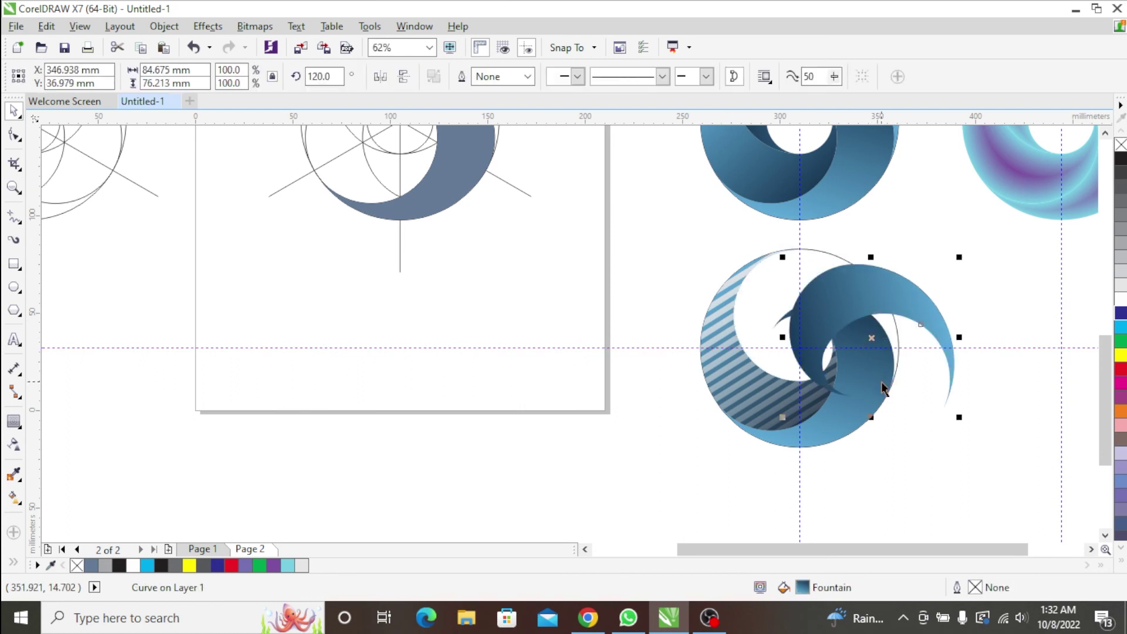
key("ctrl+z")
left_click(881, 381, "shift")
key("Delete")
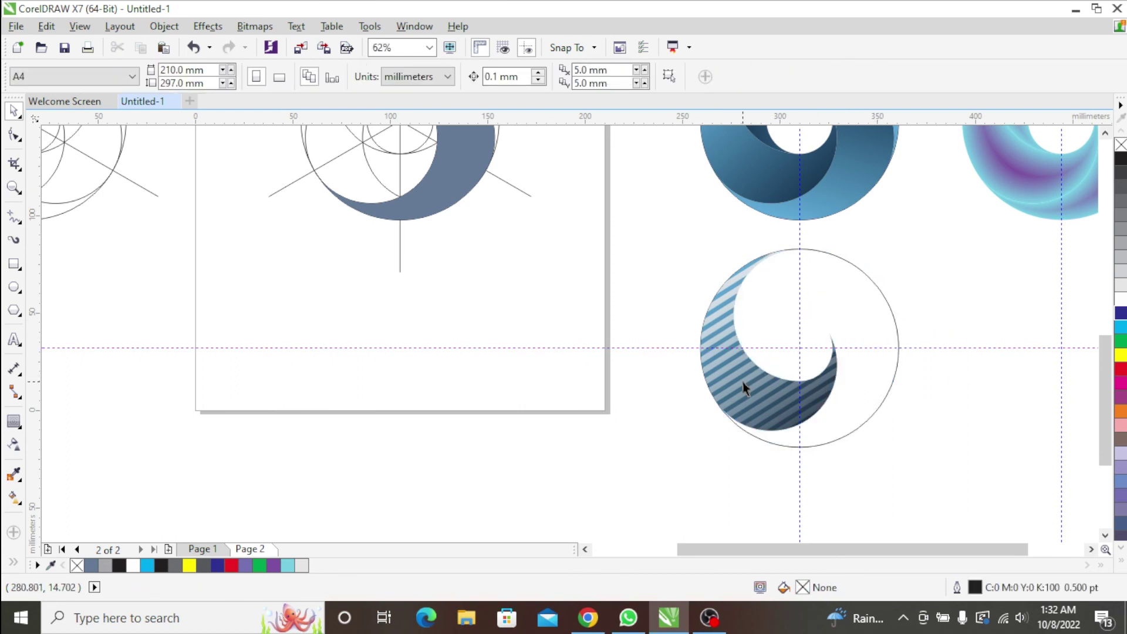
Rotate a copy of the striped crescent 120° clockwise about the guideline intersection and repeat it to complete the three-part ring.
left_click(742, 383)
left_click(759, 378)
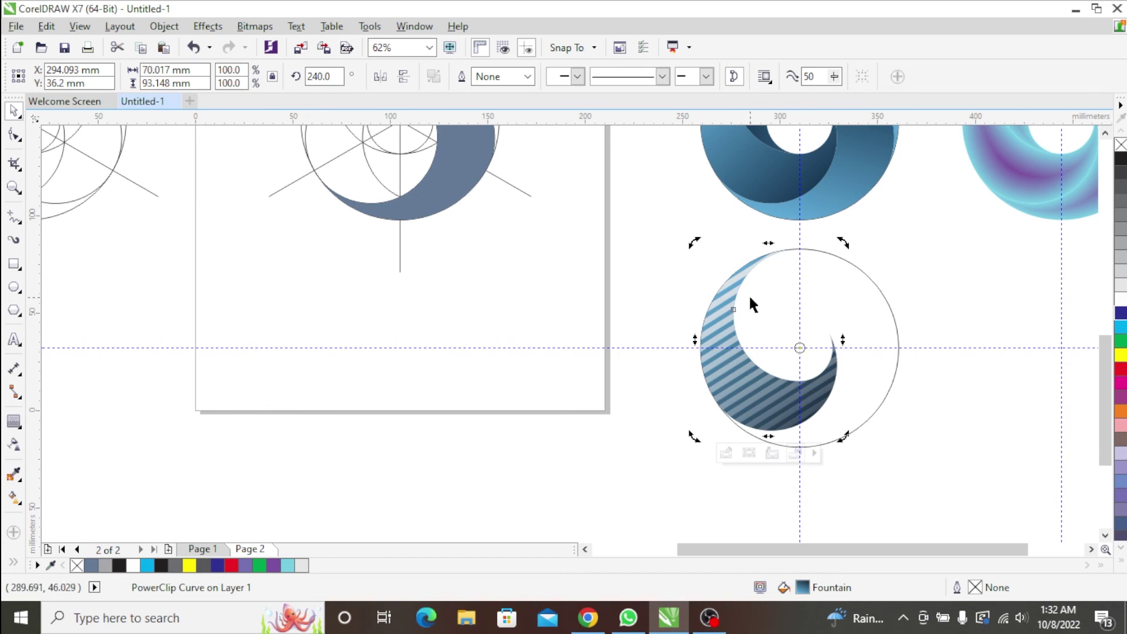
left_click_drag(688, 242, 935, 318)
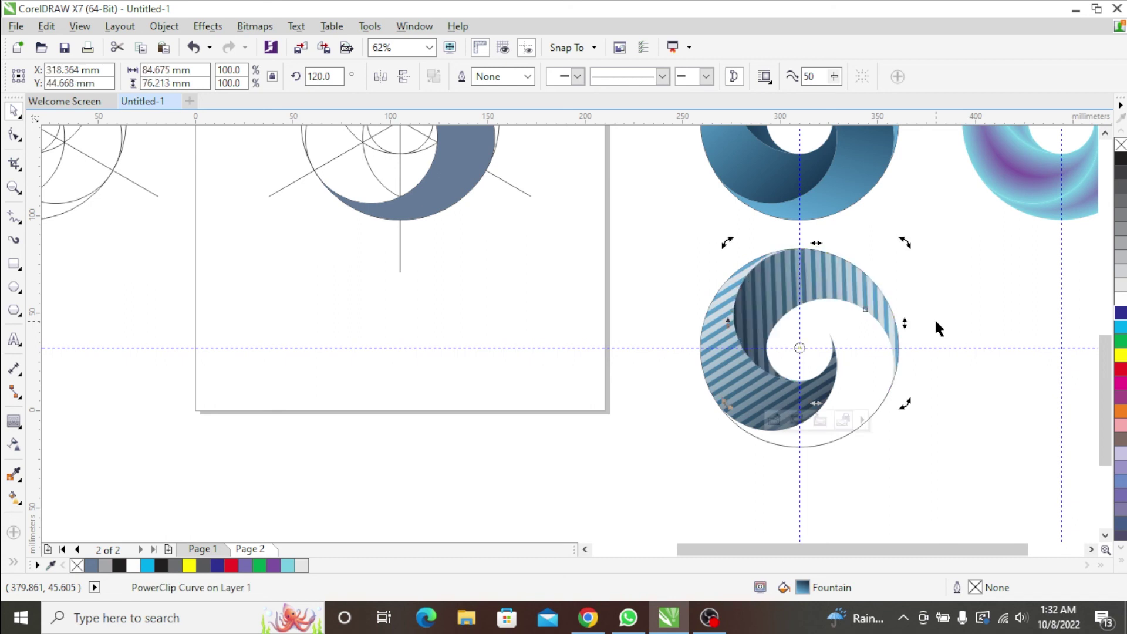
key("ctrl+r")
left_click(935, 321)
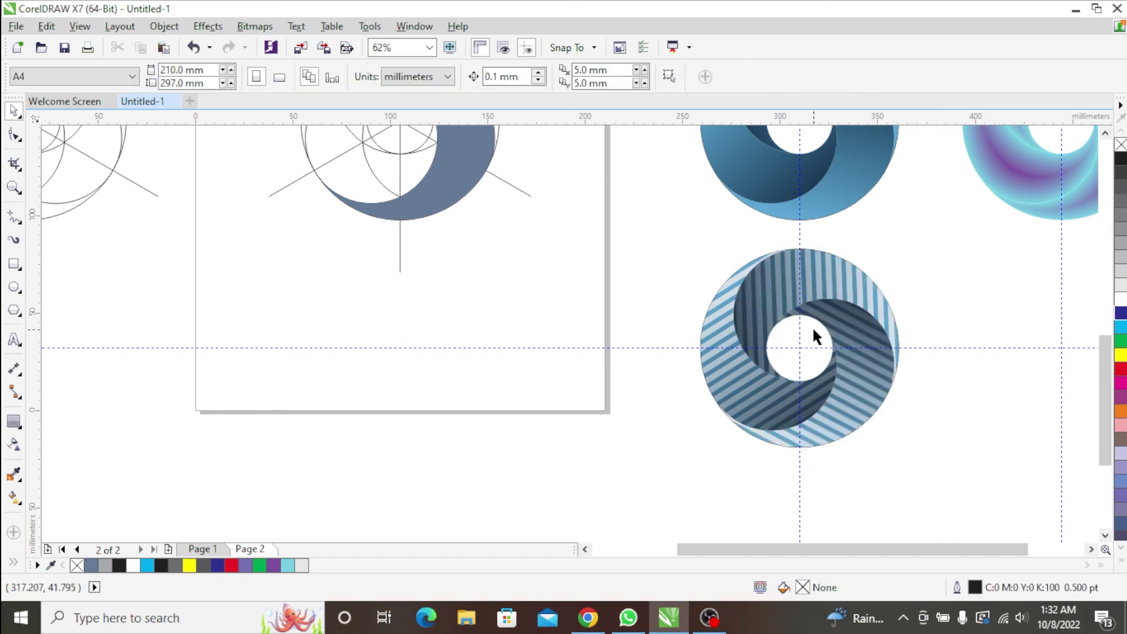
Try shifting the upper striped crescent slightly outward from the ring.
left_click(861, 269)
left_click(861, 268, "ctrl")
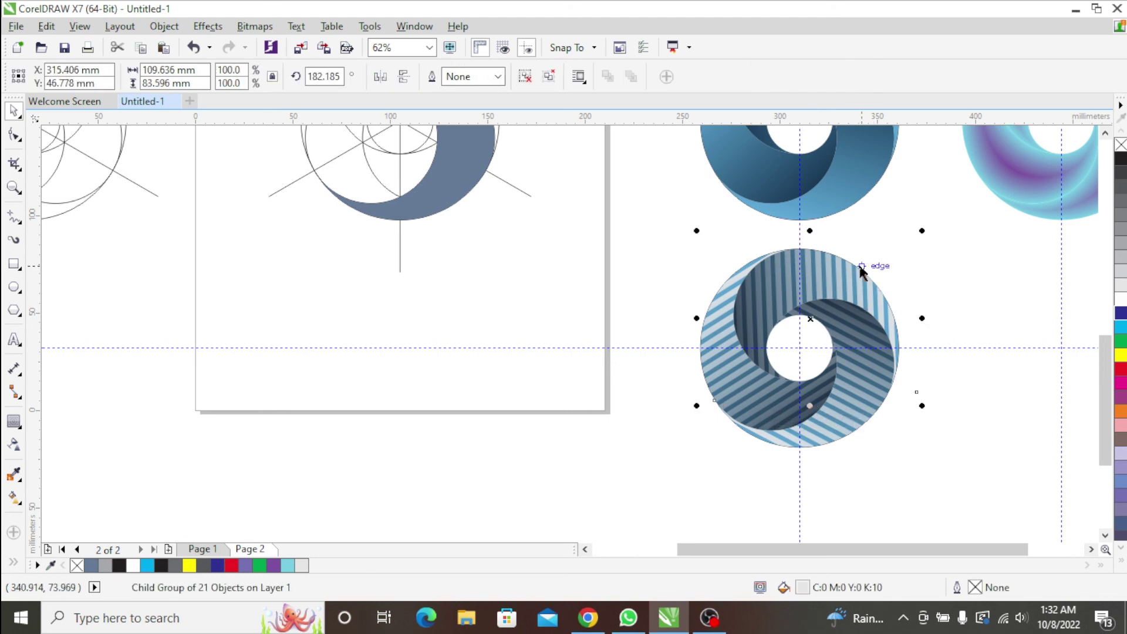
left_click(859, 264)
left_click_drag(857, 266, 886, 254)
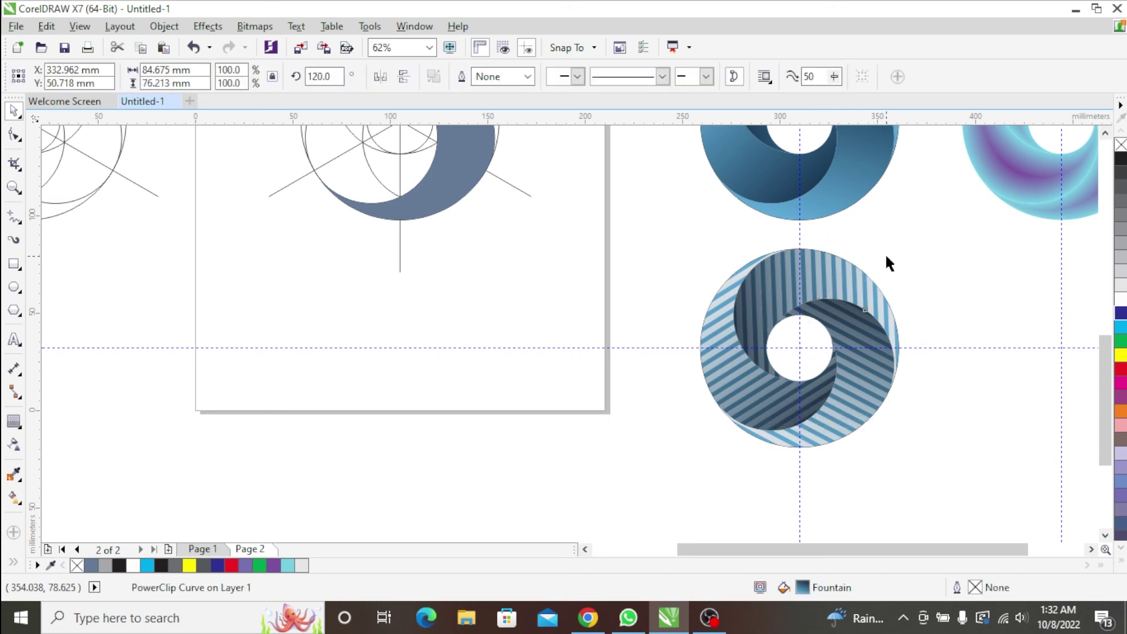
scroll(907, 306, "down", 3)
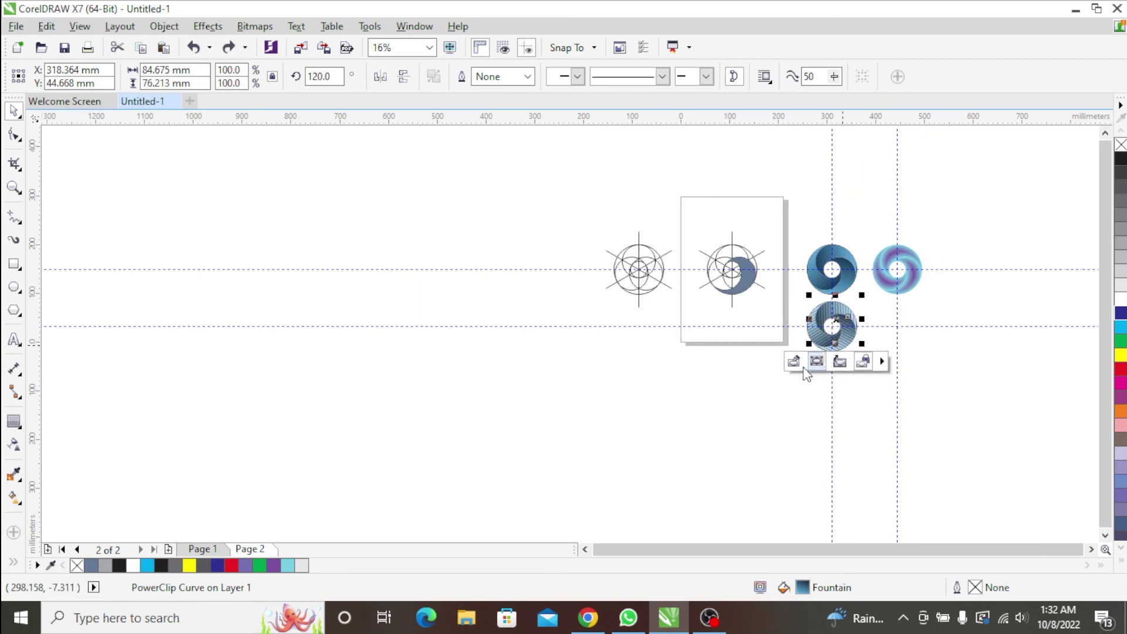
scroll(929, 223, "up", 3)
scroll(929, 223, "down", 3)
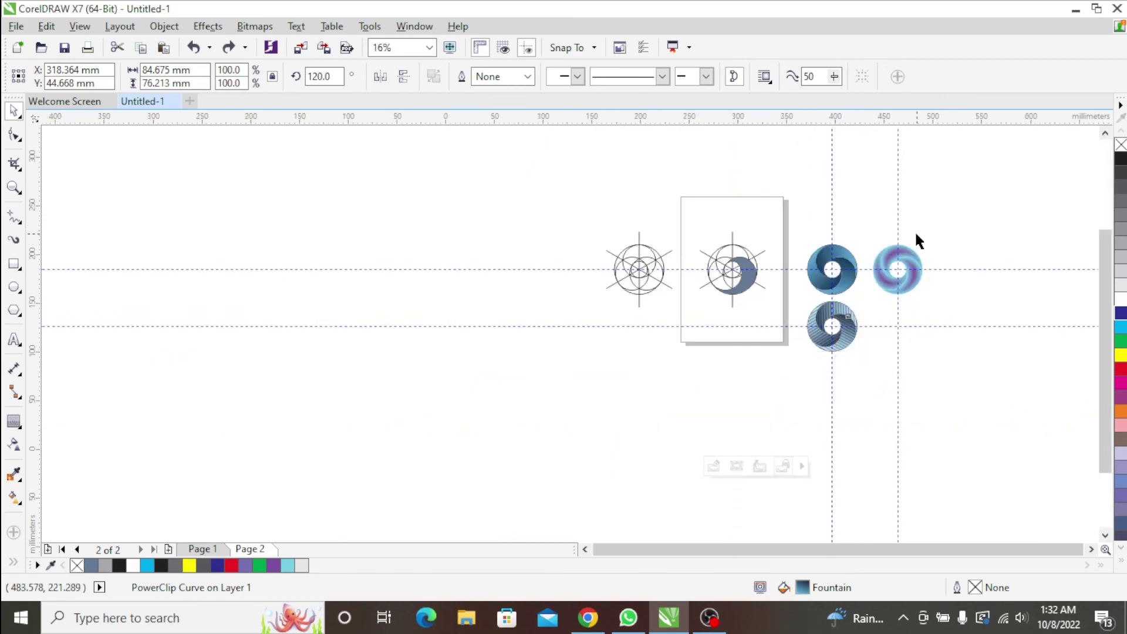
scroll(914, 233, "up", 3)
scroll(912, 241, "down", 3)
scroll(820, 414, "up", 3)
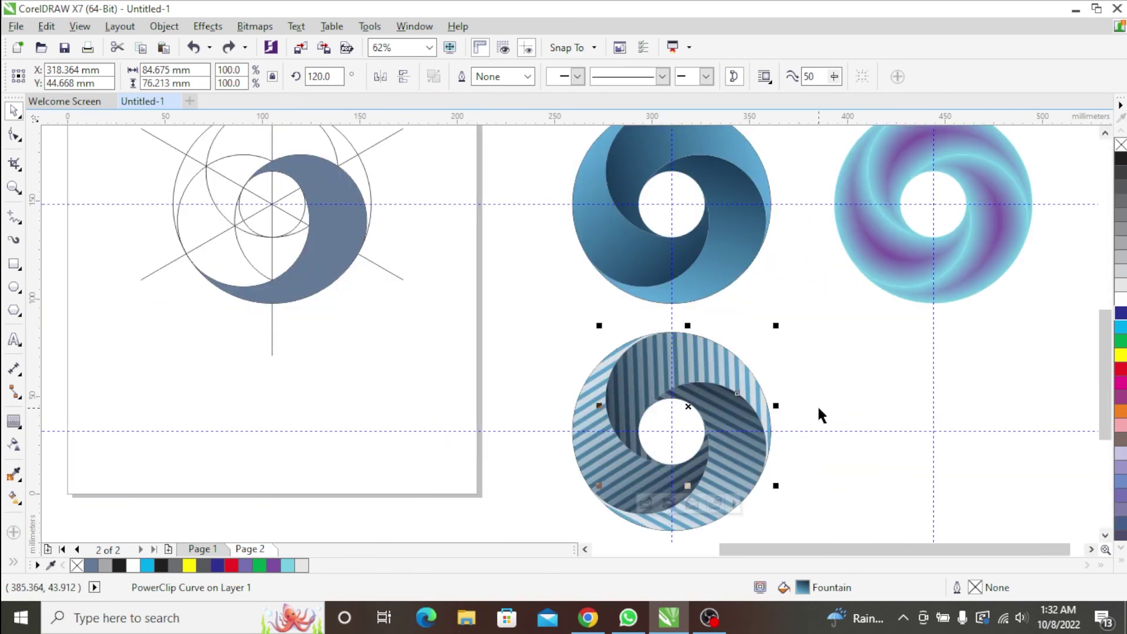